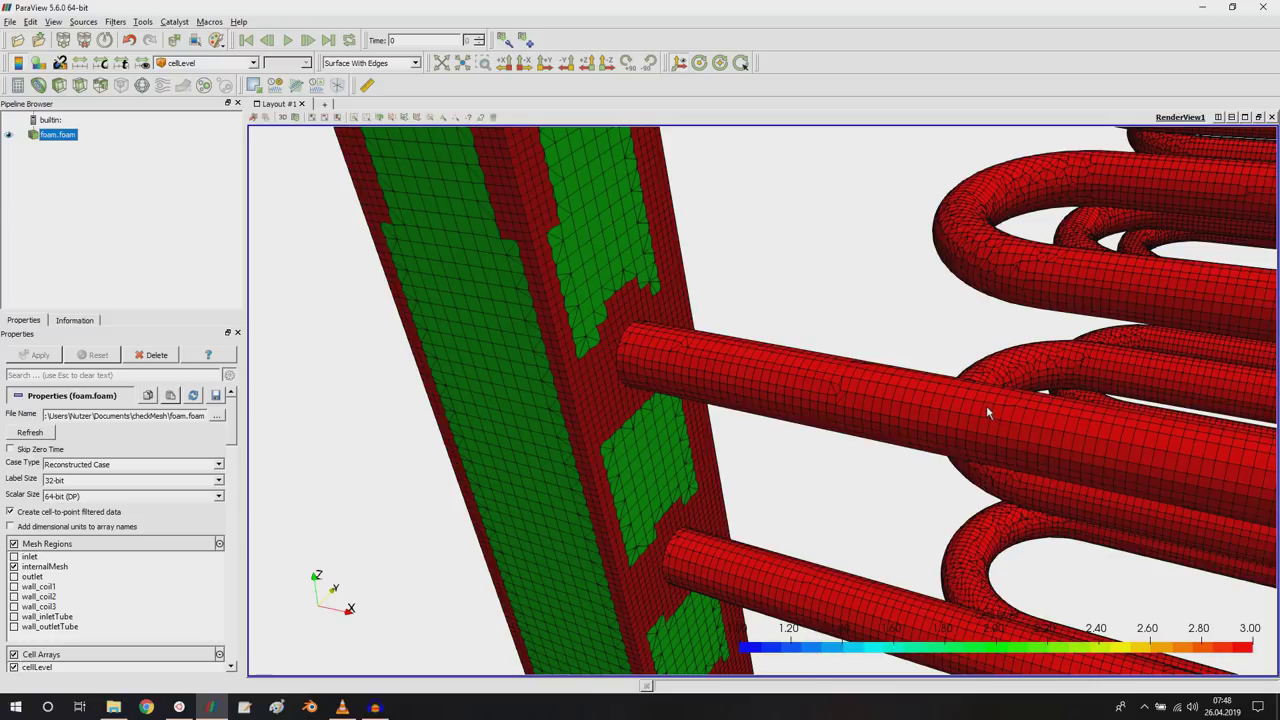
# Zoom out, rotate, and switch the cellLevel-coloured mesh from Surface With Edges to Surface
pyautogui.scroll(-10, 986, 410)
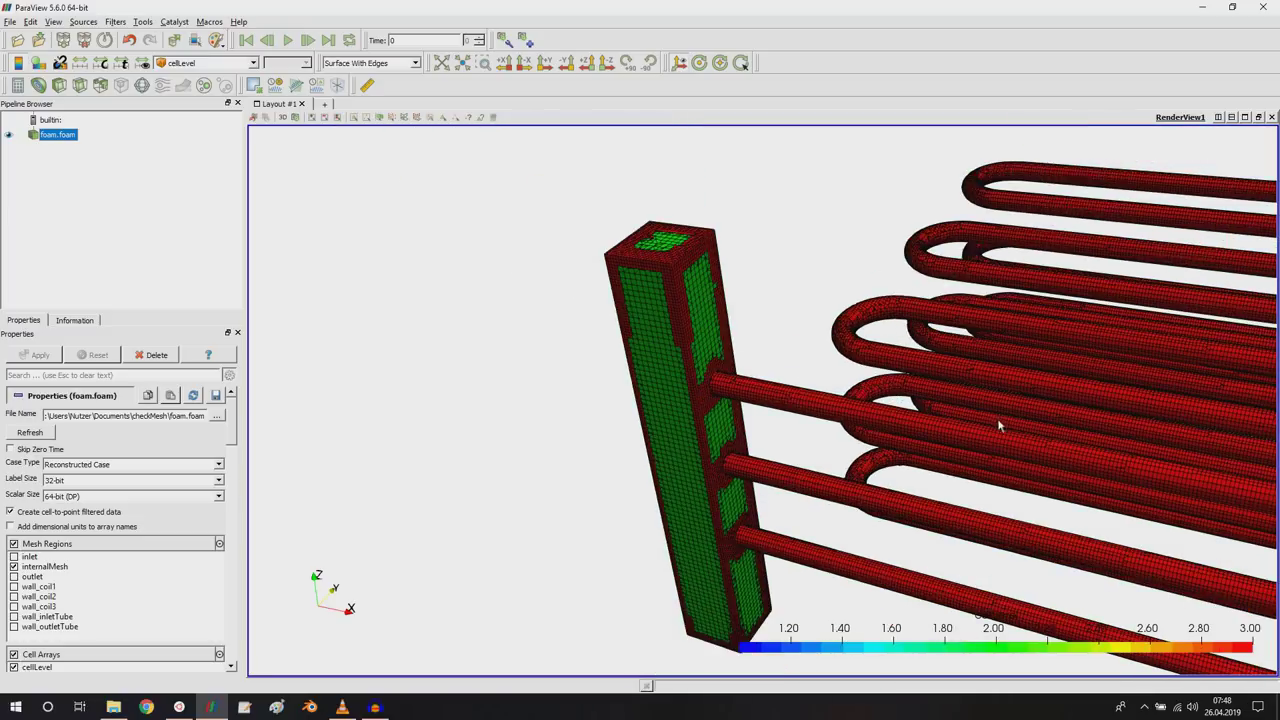
pyautogui.scroll(-3, 1010, 416)
pyautogui.moveTo(1020, 414); pyautogui.dragTo(665, 346)
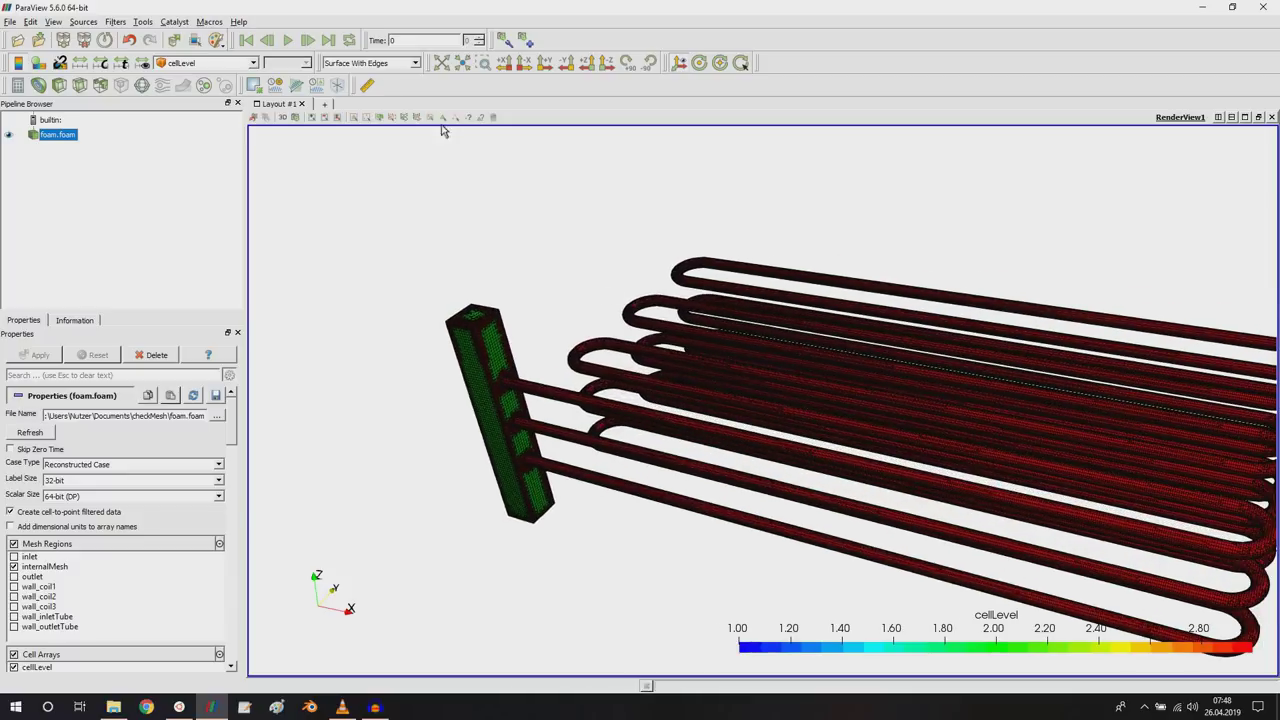
pyautogui.click(365, 63)
pyautogui.click(355, 115)
pyautogui.moveTo(529, 194); pyautogui.dragTo(766, 278)
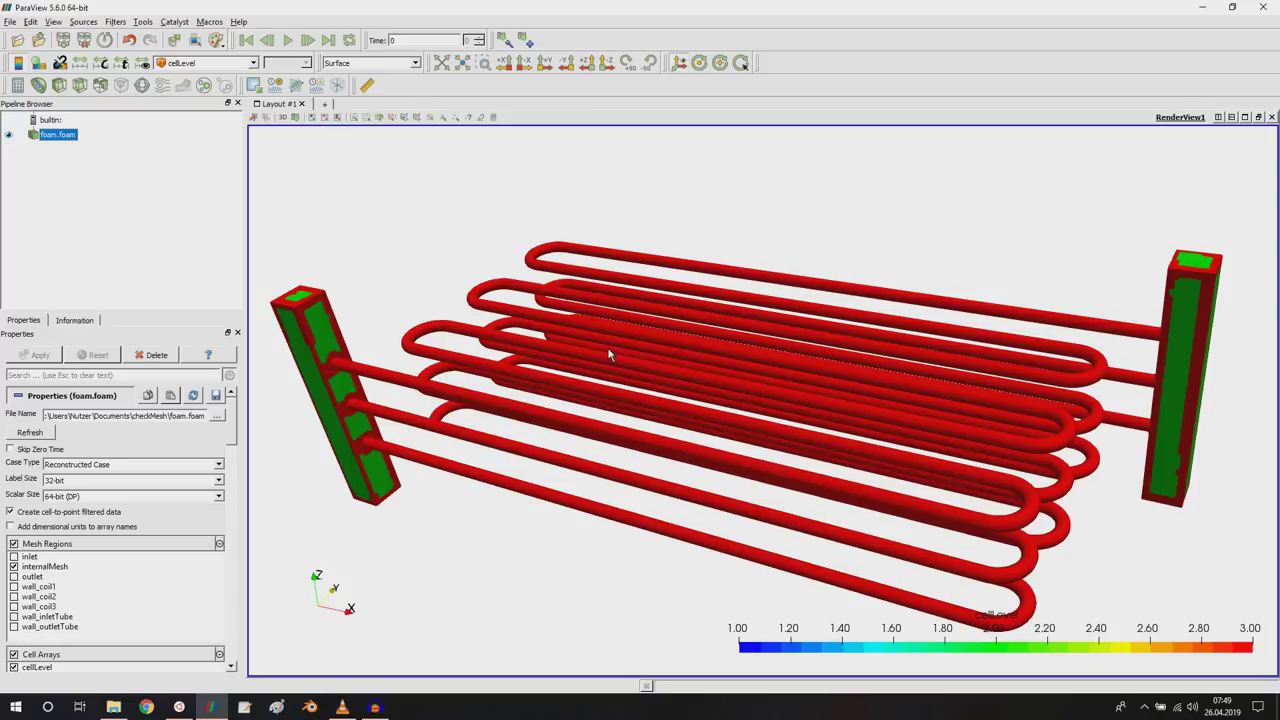
pyautogui.scroll(3, 608, 352)
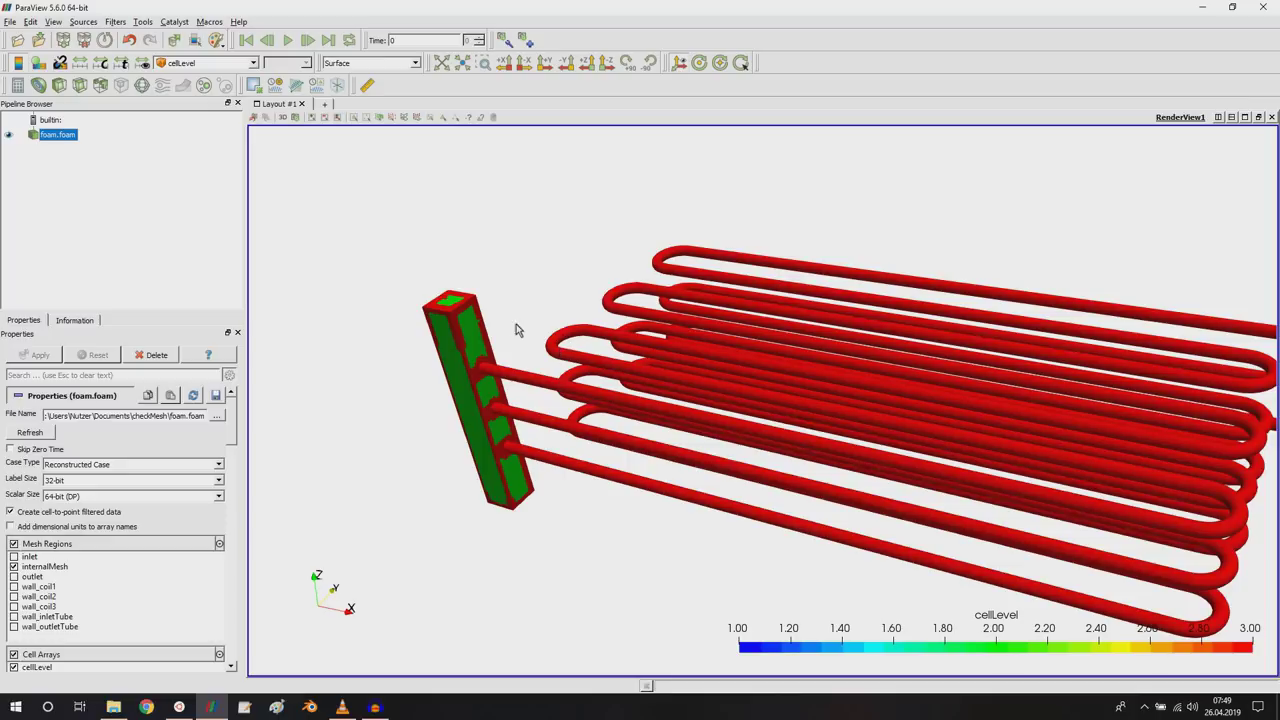
pyautogui.moveTo(511, 326); pyautogui.dragTo(723, 357, button='middle')
pyautogui.scroll(5, 577, 320)
pyautogui.scroll(-3, 577, 320)
pyautogui.scroll(5, 626, 300)
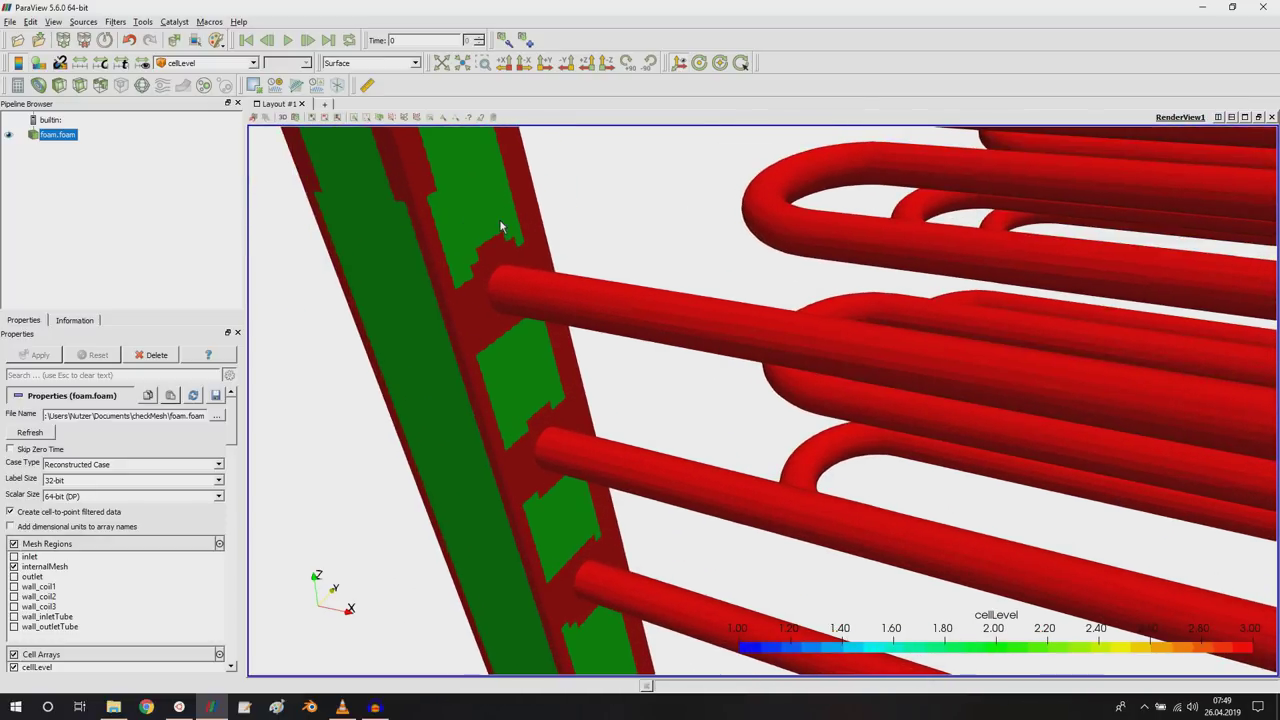
# Switch the mesh to Surface With Edges and recentre the heat exchanger
pyautogui.click(375, 64)
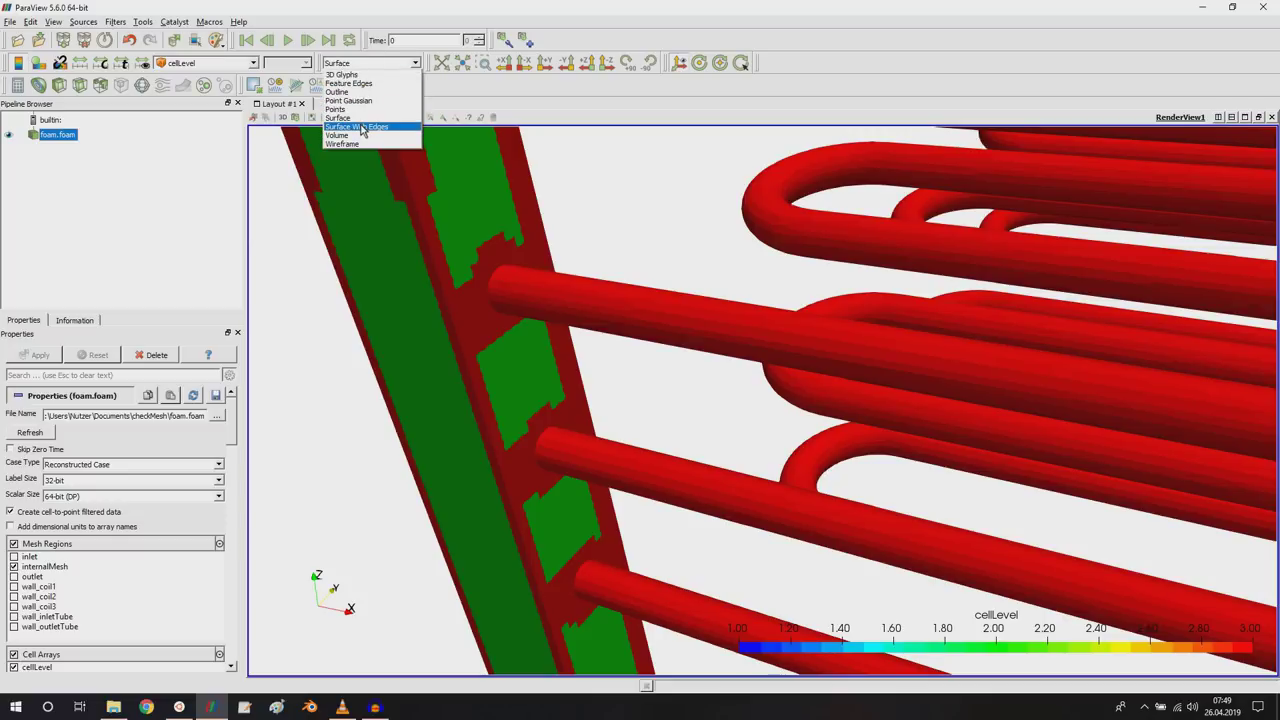
pyautogui.click(373, 135)
pyautogui.moveTo(500, 223); pyautogui.dragTo(591, 240, button='middle')
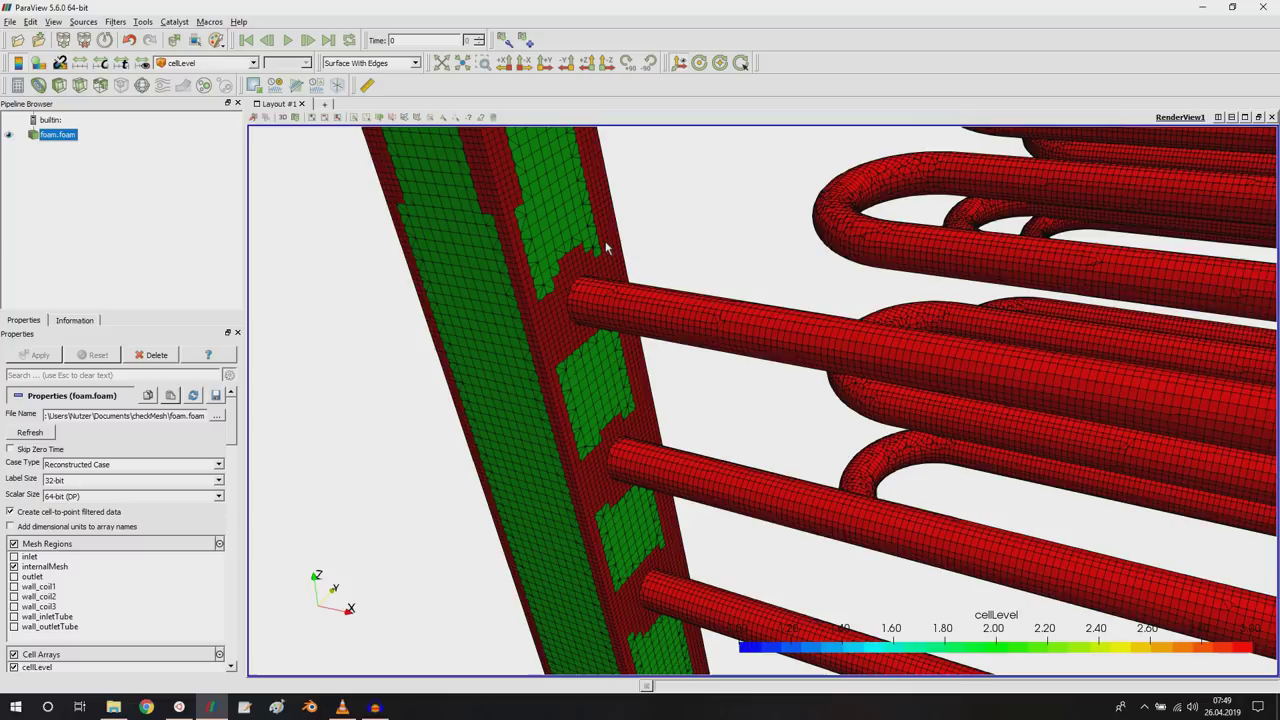
pyautogui.scroll(-5, 700, 268)
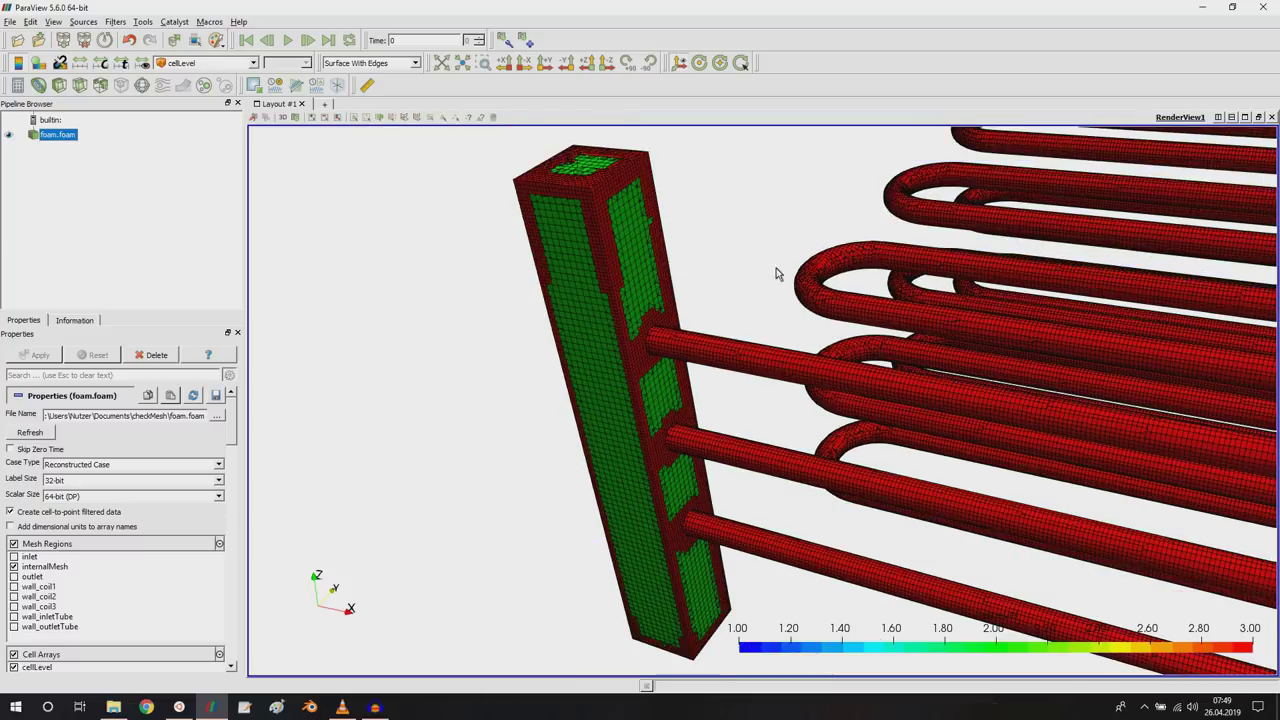
pyautogui.scroll(-6, 885, 279)
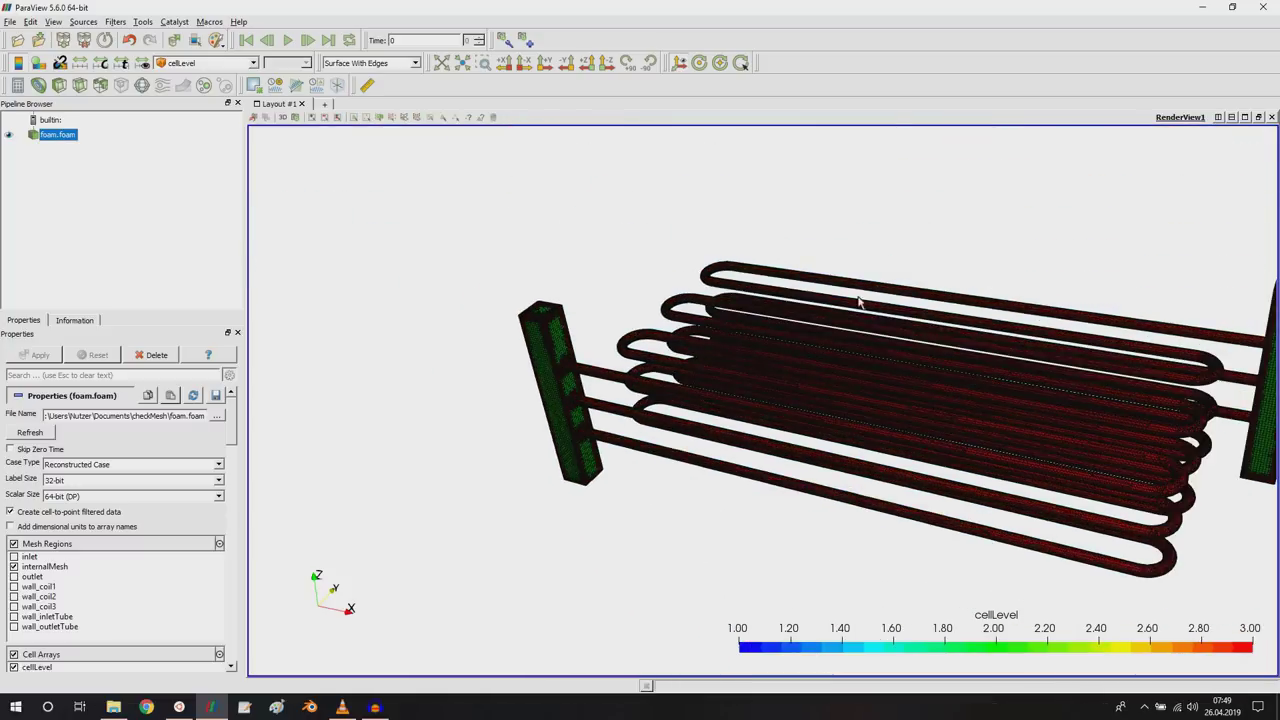
pyautogui.moveTo(797, 293); pyautogui.dragTo(808, 314, button='middle')
# Zoom and rotate to inspect the individual cells on the header and tubes
pyautogui.scroll(8, 700, 340)
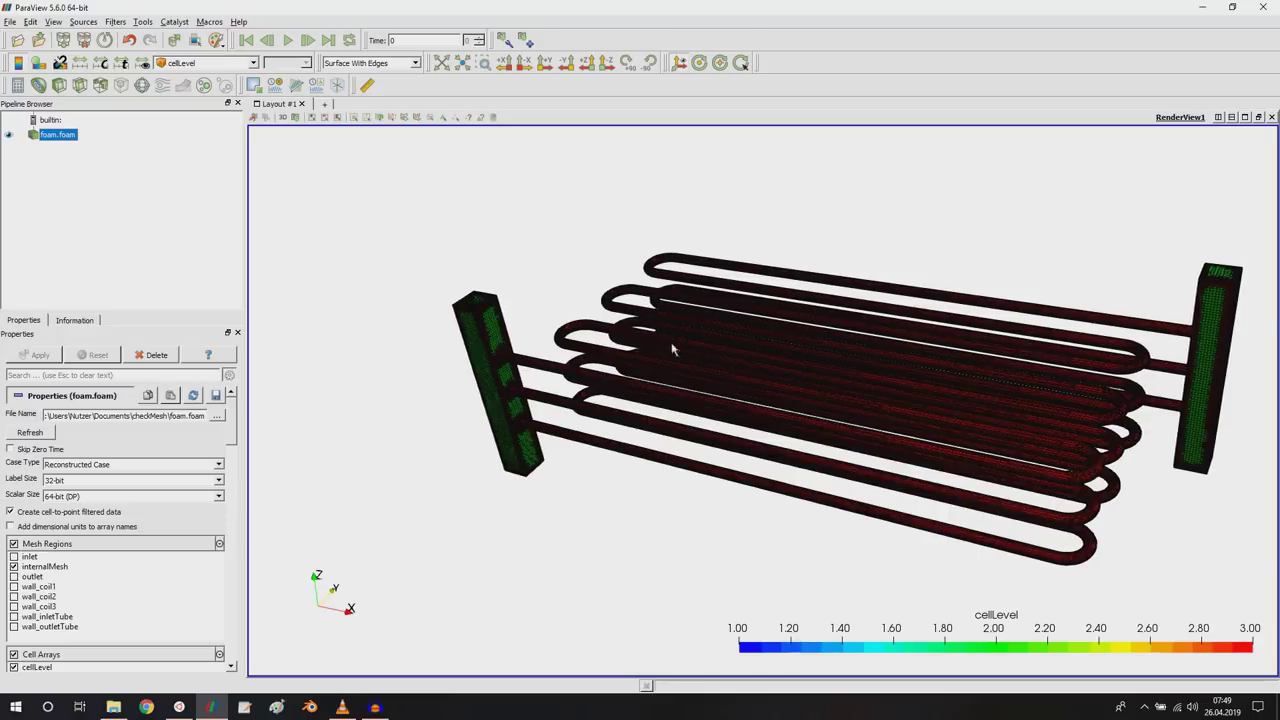
pyautogui.scroll(6, 673, 339)
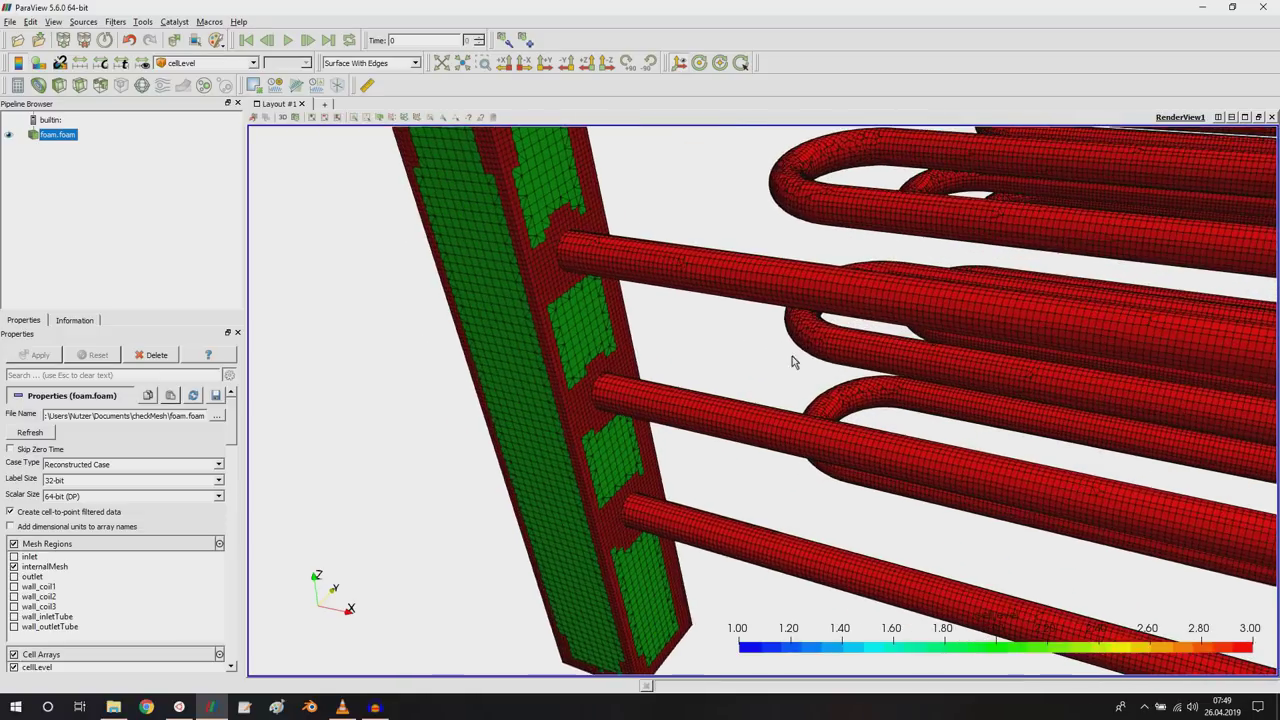
pyautogui.scroll(3, 724, 398)
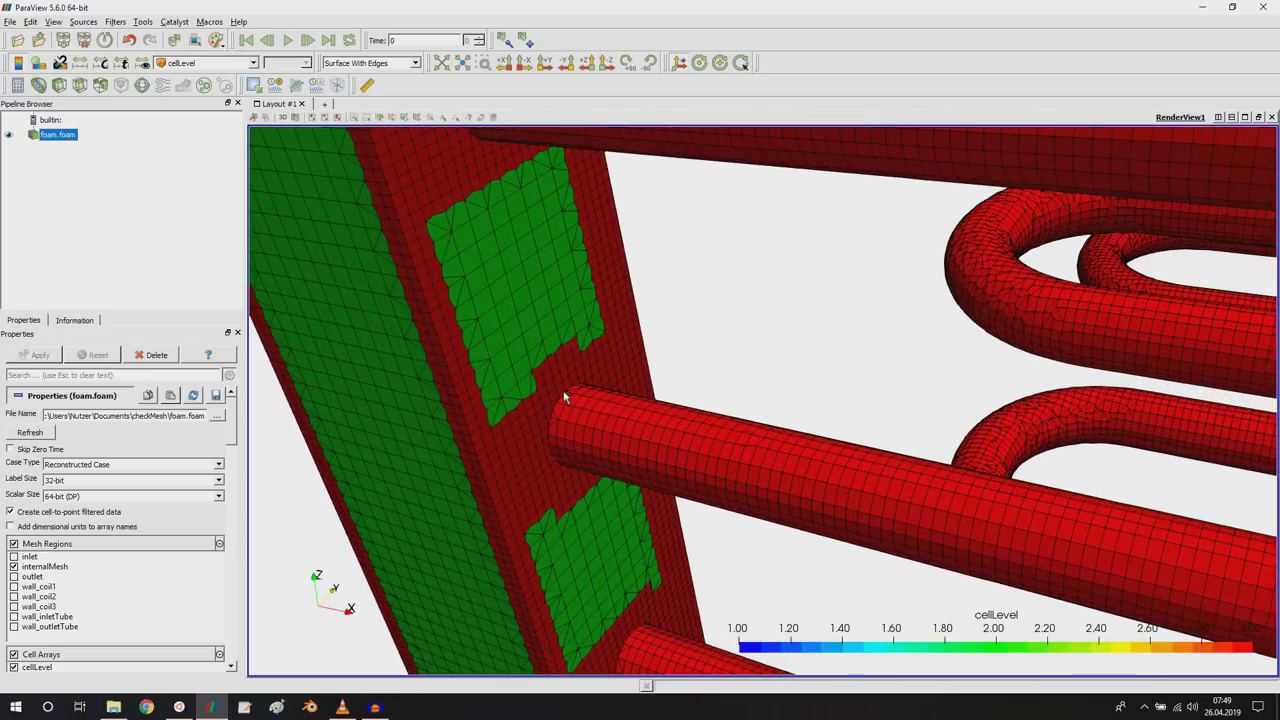
pyautogui.scroll(-5, 633, 342)
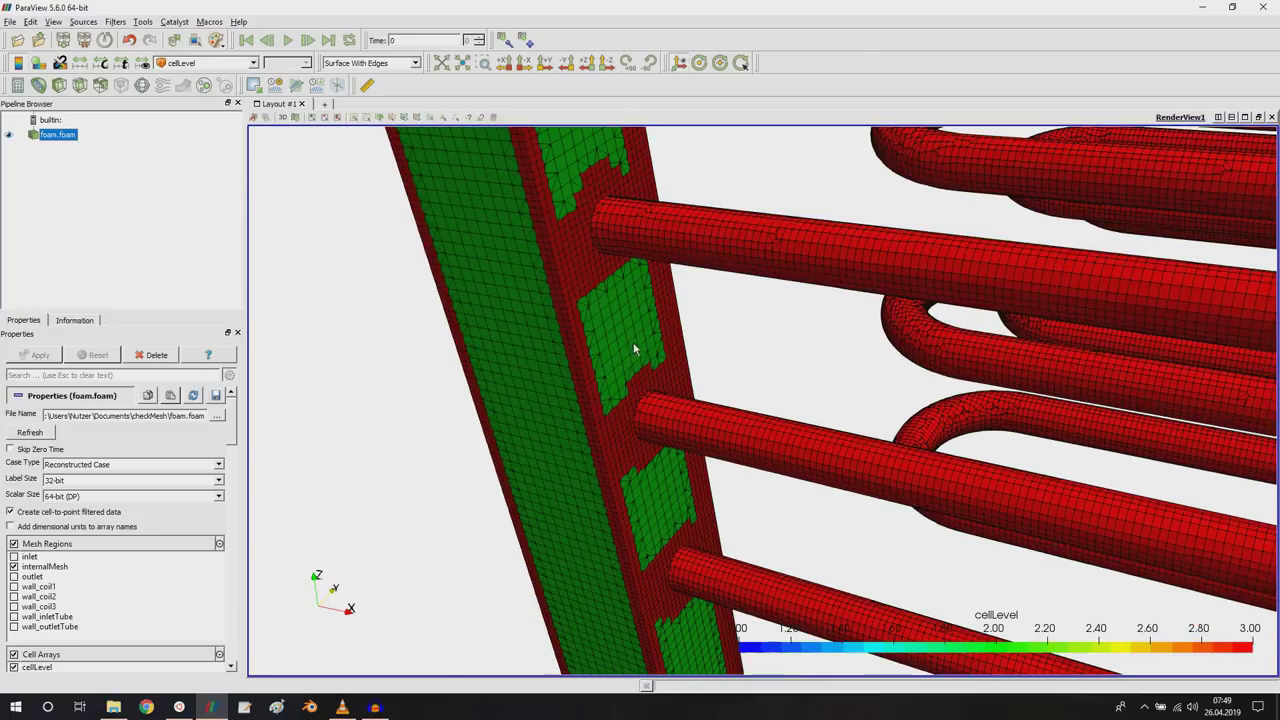
pyautogui.scroll(2, 669, 360)
pyautogui.scroll(-3, 655, 362)
pyautogui.scroll(3, 680, 355)
pyautogui.scroll(-3, 680, 360)
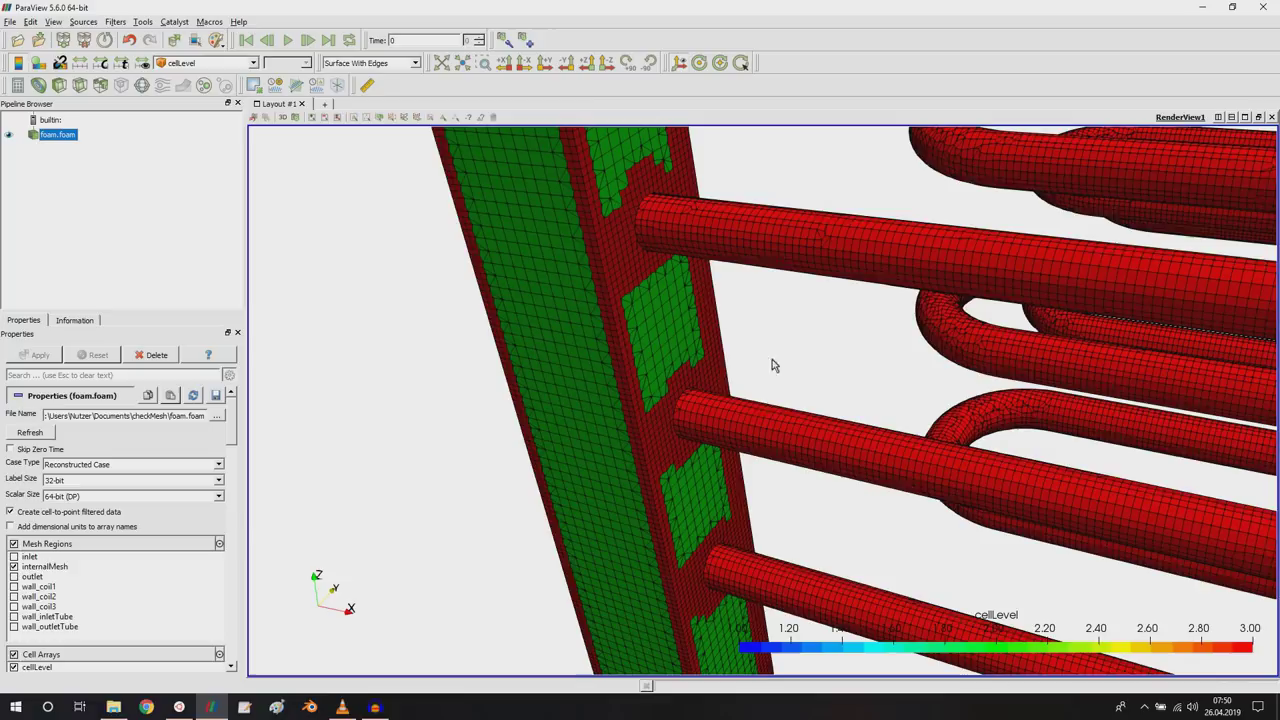
pyautogui.scroll(3, 668, 365)
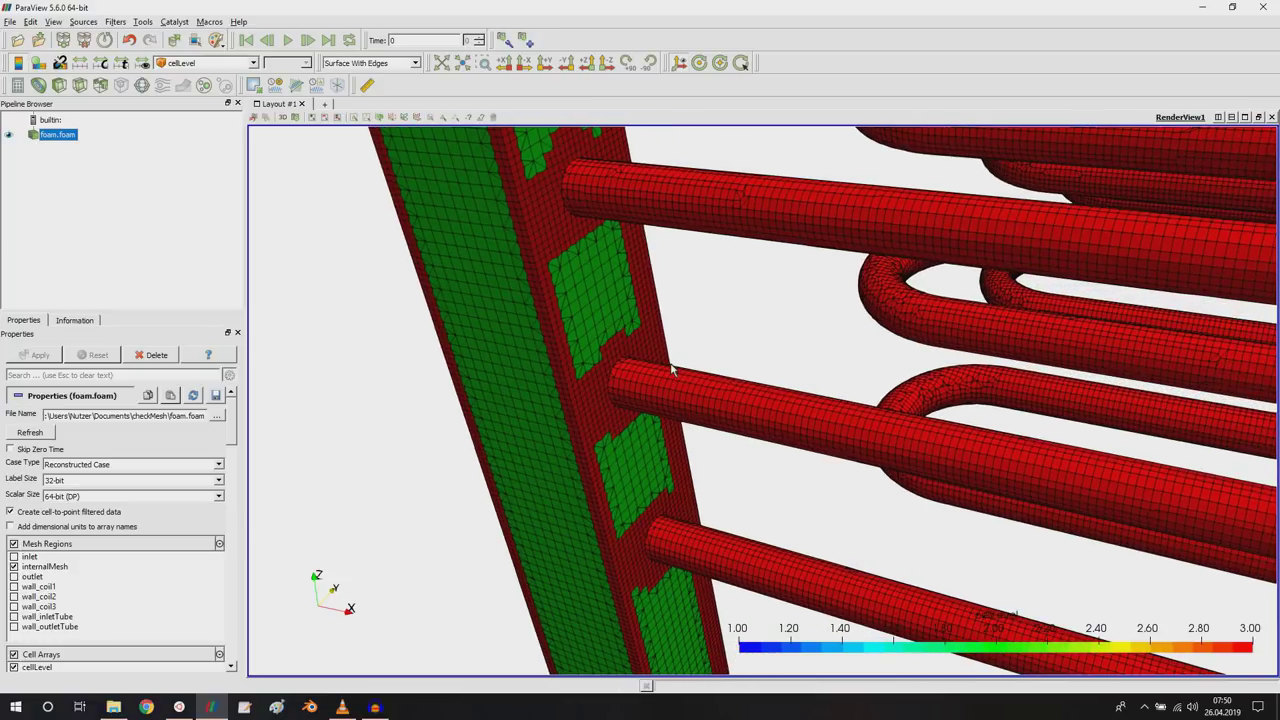
pyautogui.scroll(-4, 627, 345)
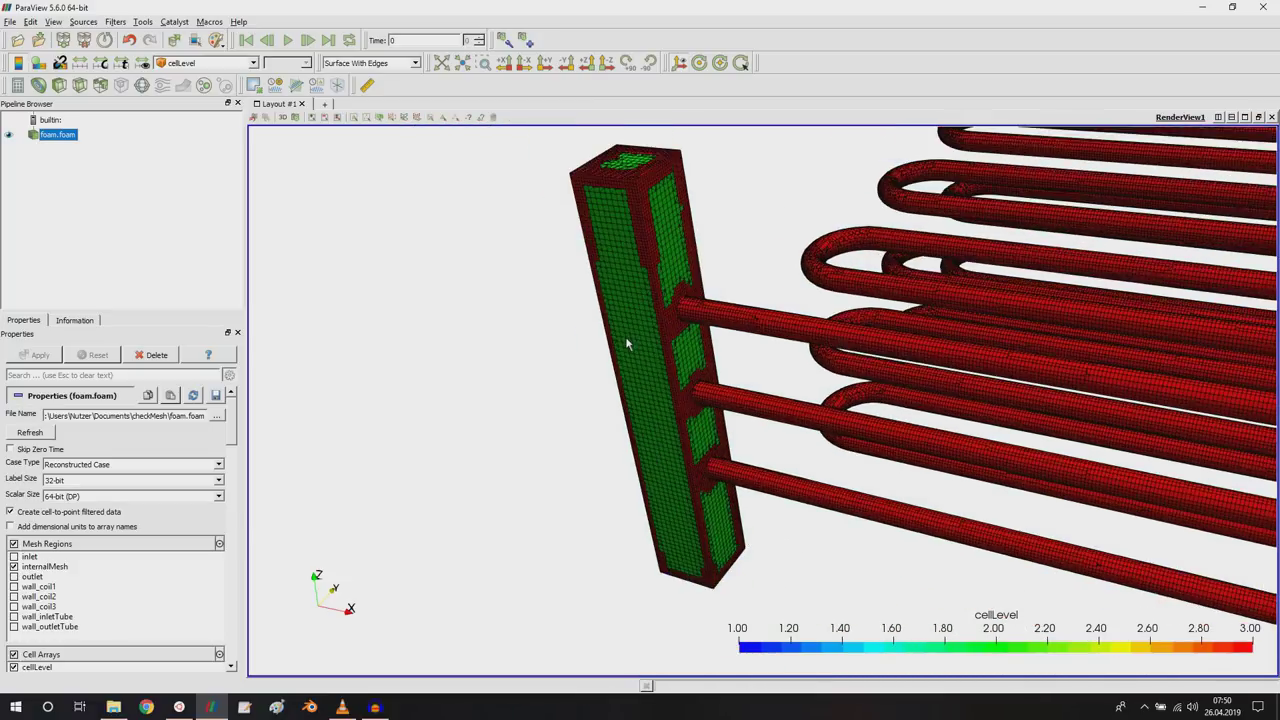
pyautogui.scroll(5, 627, 344)
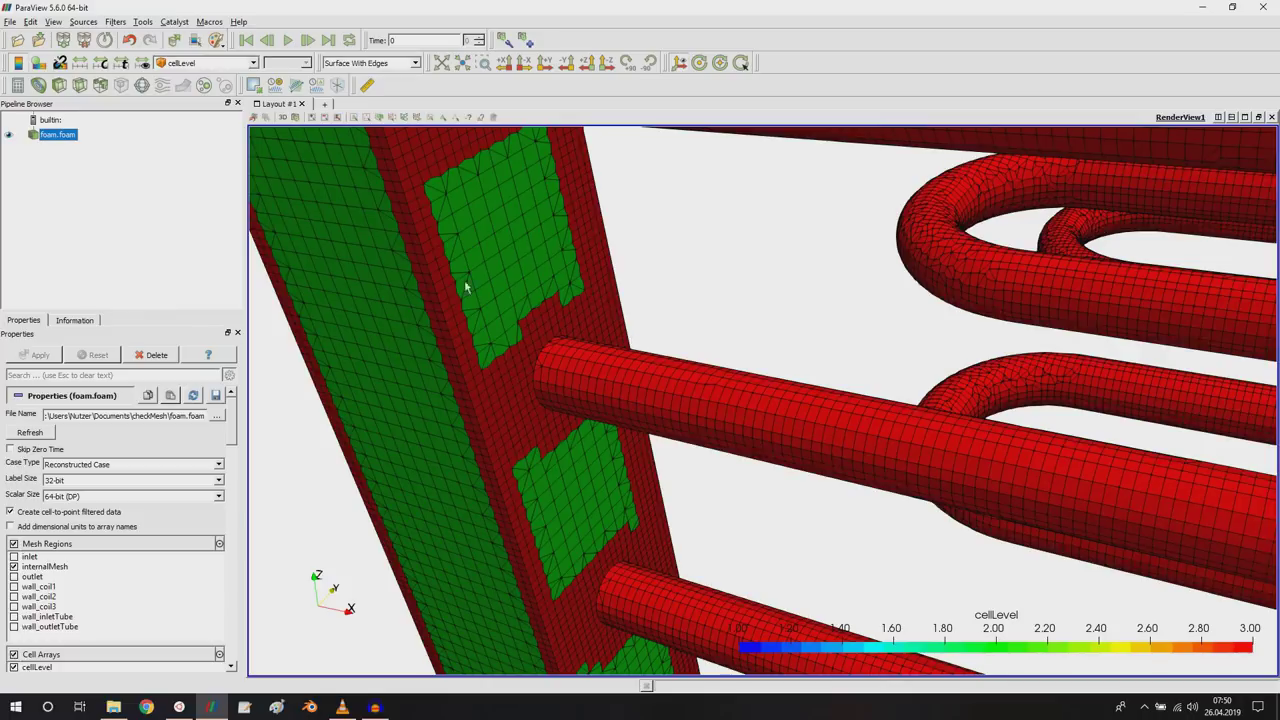
pyautogui.moveTo(528, 350); pyautogui.dragTo(452, 448)
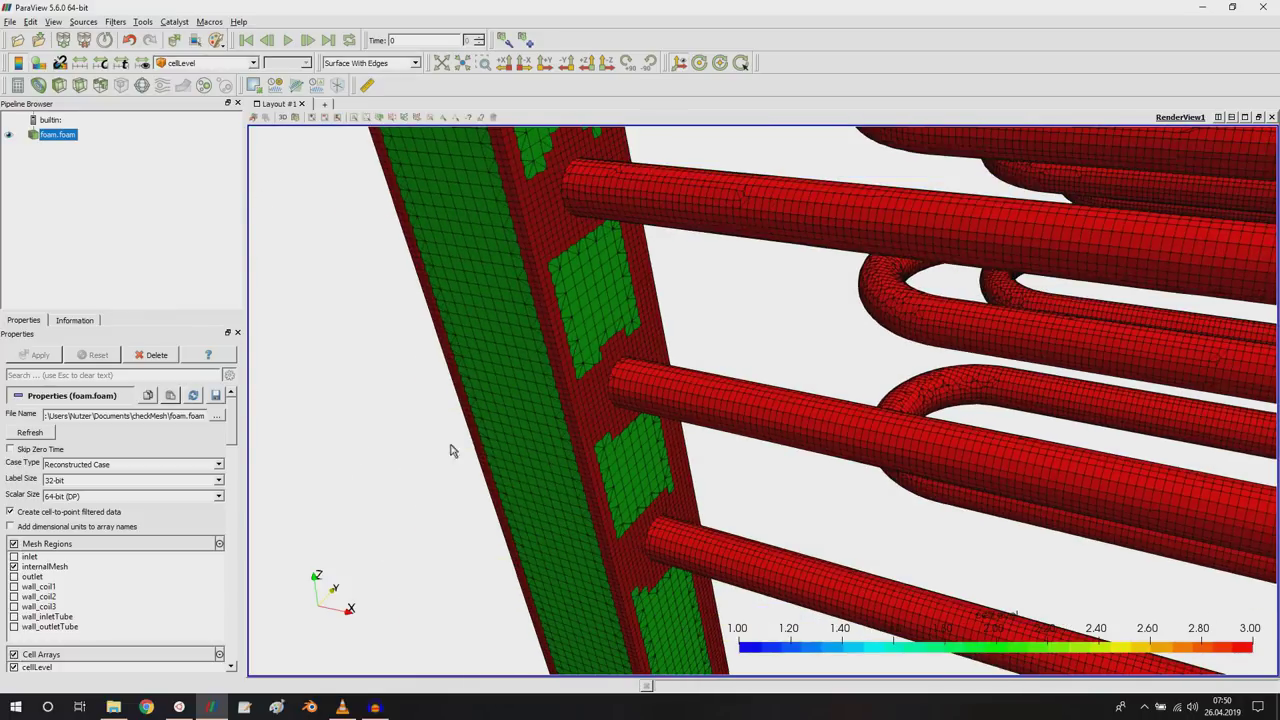
# Select the checkMesh folder name in the case path and go to the Ubuntu terminal
pyautogui.doubleClick(113, 416)
pyautogui.doubleClick(150, 416)
pyautogui.click(179, 707)
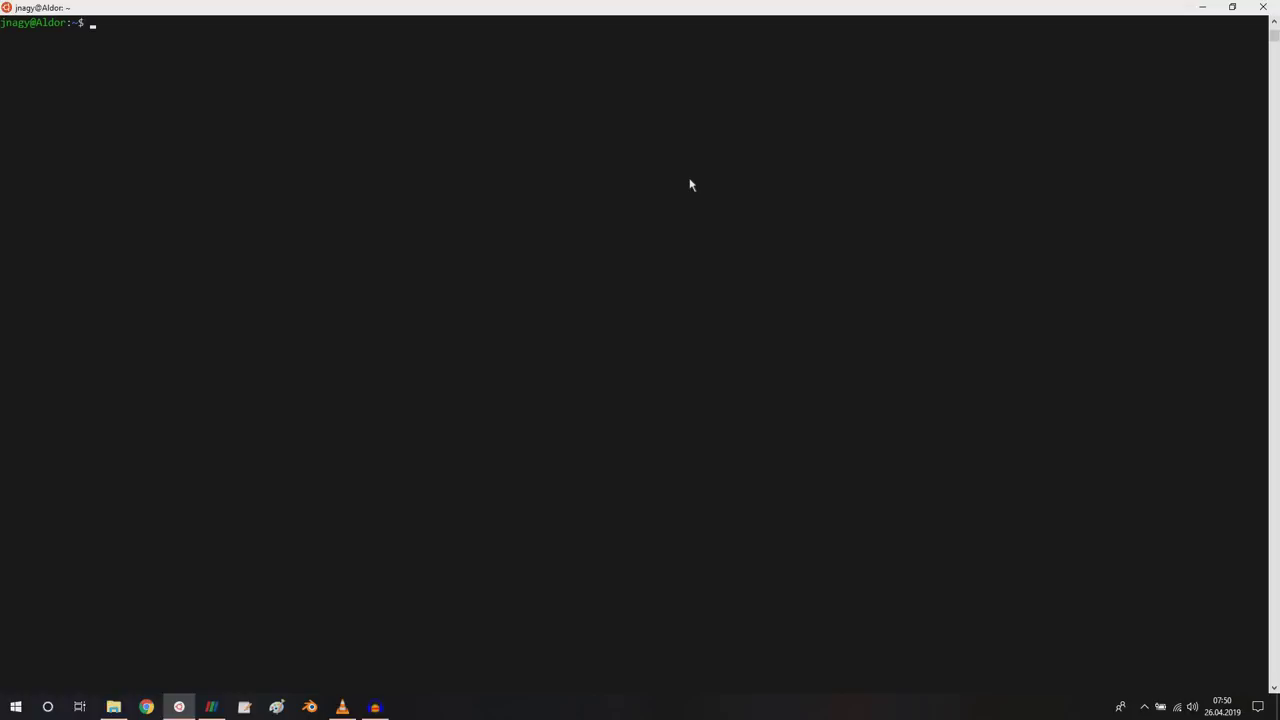
# Change directory into myDocuments and then the checkMesh case folder
pyautogui.write('cd myDocuments')
pyautogui.press('Return')
pyautogui.write('cd checkMesh/')
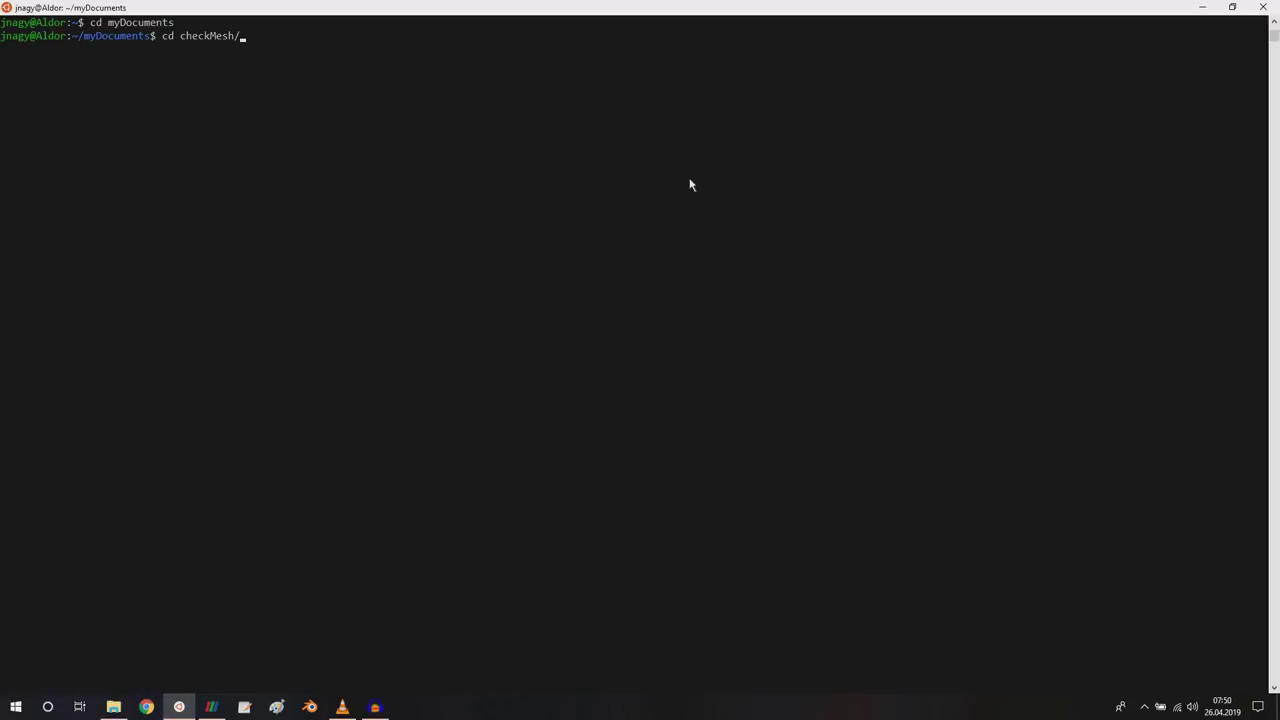
pyautogui.press('Return')
# List the case folder and the 0 folder, then select cellLevel in the output
pyautogui.write('ls')
pyautogui.press('Return')
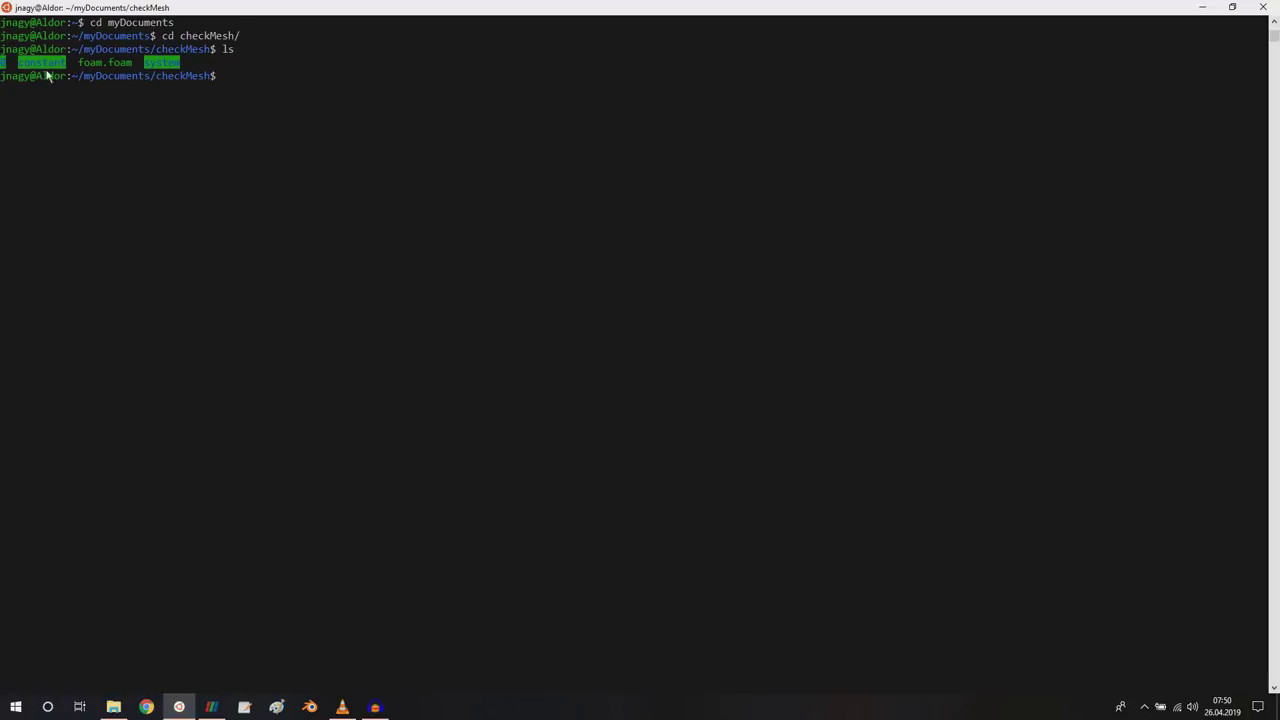
pyautogui.write('ls 0')
pyautogui.press('Return')
pyautogui.click(32, 89)
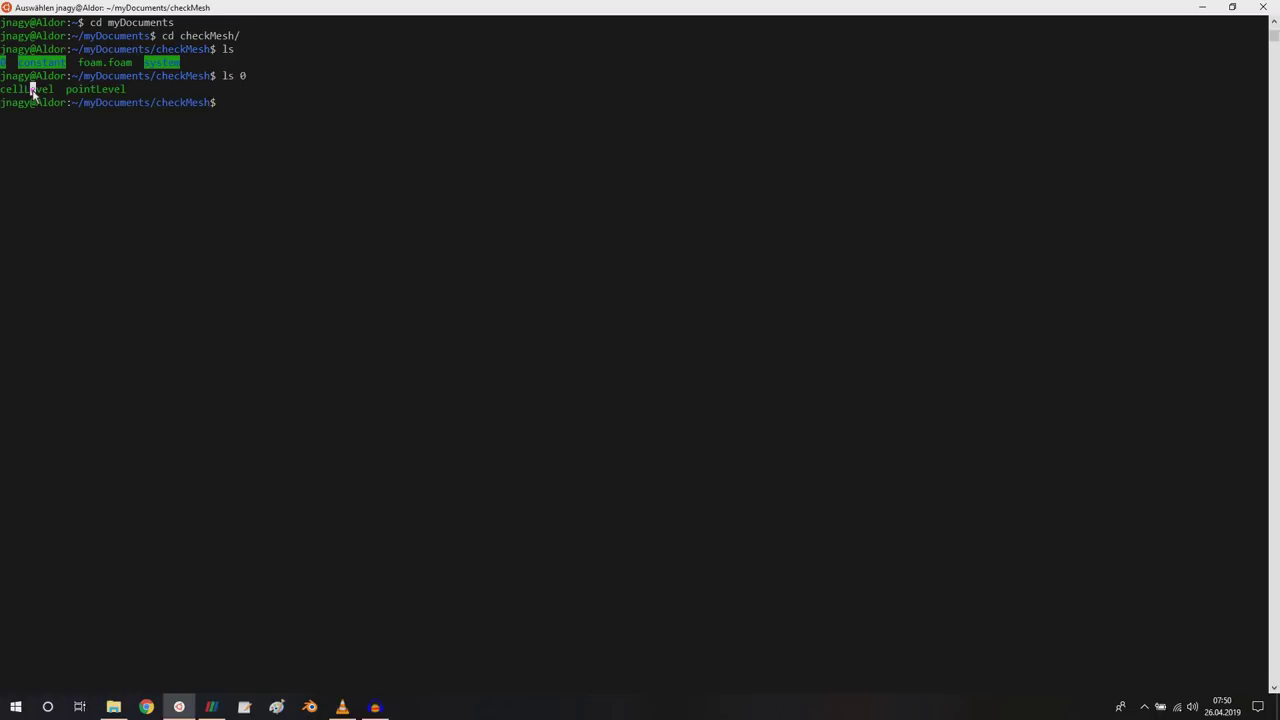
# Back in ParaView, zoom the view and set the mesh representation to Surface
pyautogui.click(211, 707)
pyautogui.scroll(-3, 1017, 517)
pyautogui.scroll(-2, 1017, 517)
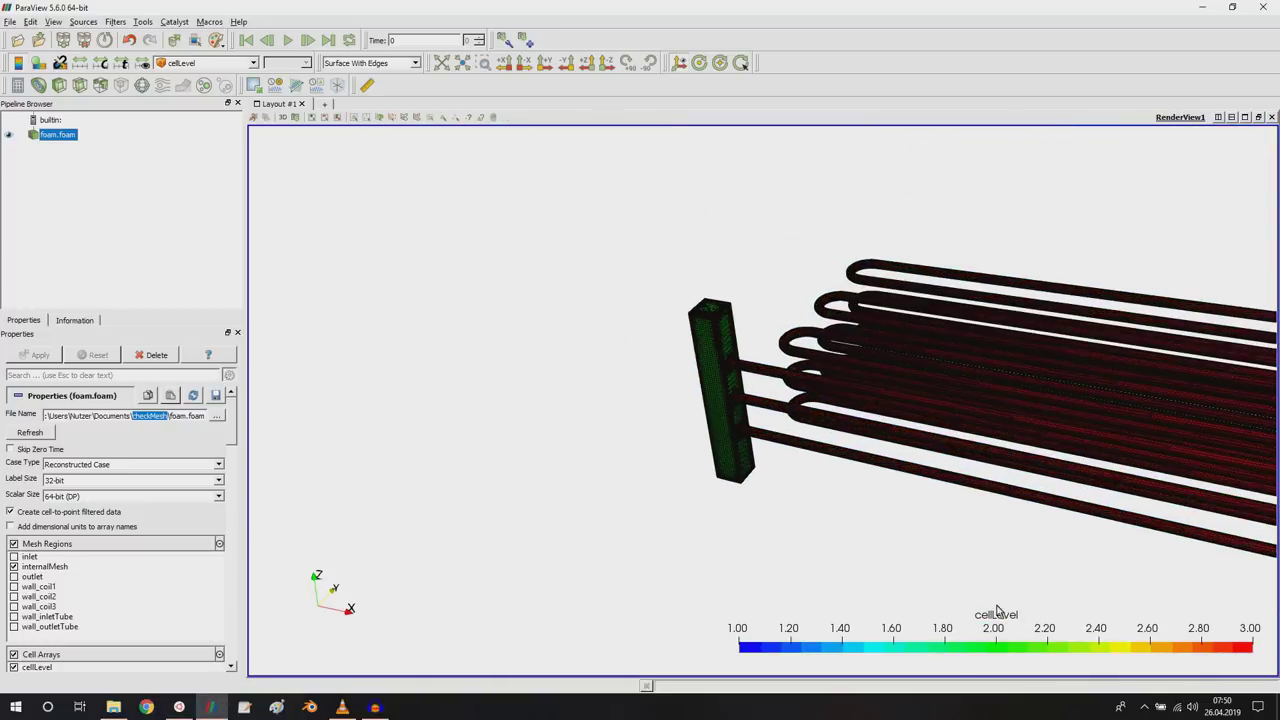
pyautogui.scroll(5, 1000, 608)
pyautogui.click(370, 62)
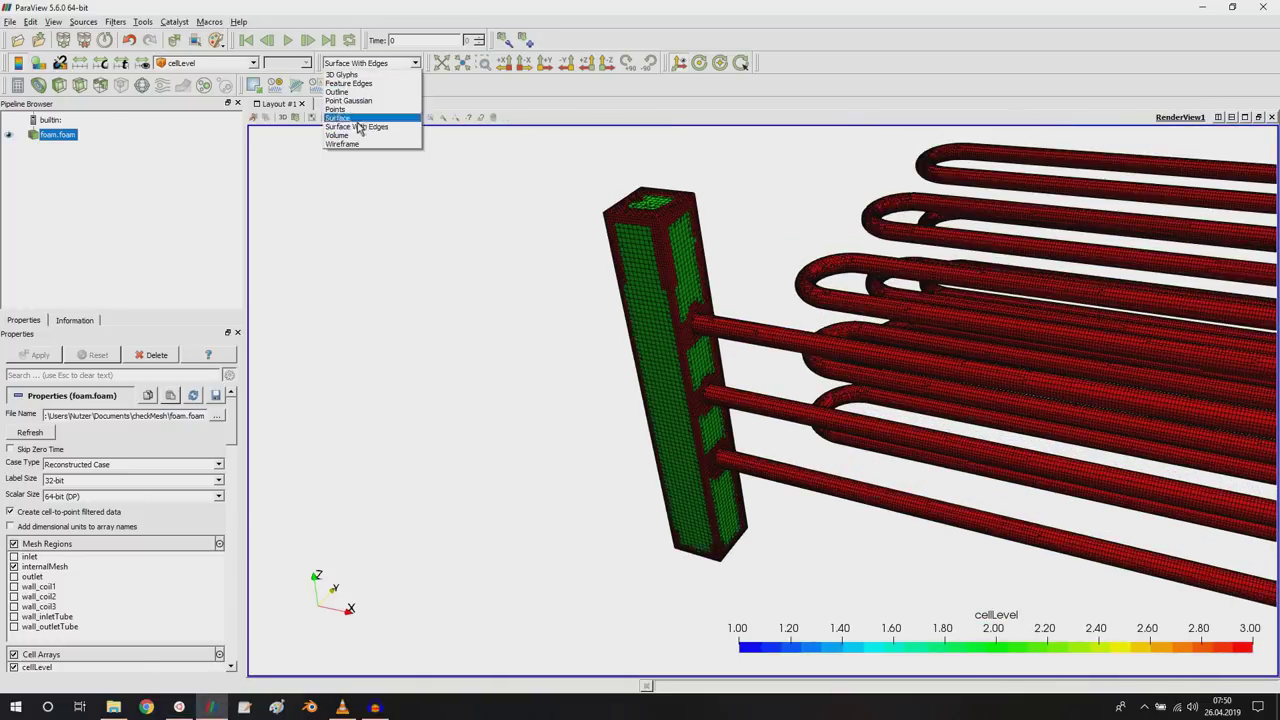
pyautogui.click(356, 121)
# Zoom and pan across the coil to view the other header and back
pyautogui.scroll(3, 868, 249)
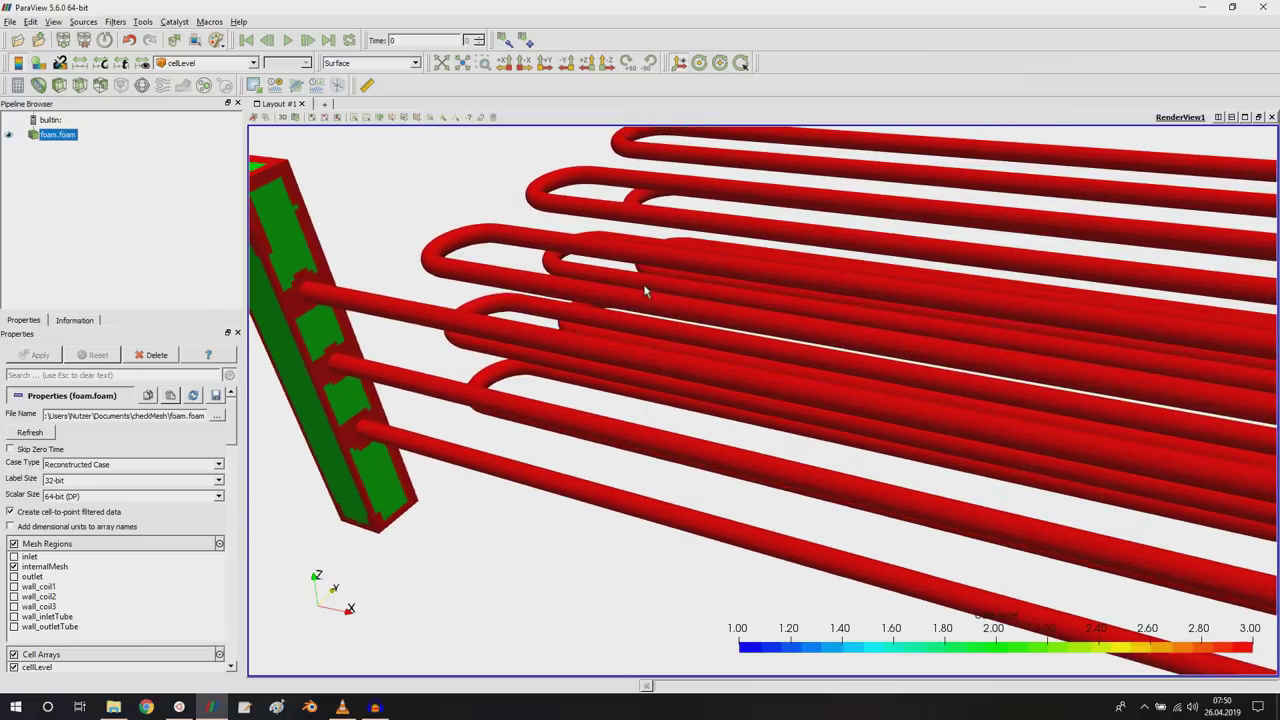
pyautogui.scroll(-2, 896, 420)
pyautogui.scroll(3, 924, 592)
pyautogui.scroll(-3, 819, 420)
pyautogui.scroll(1, 640, 380)
pyautogui.scroll(2, 640, 380)
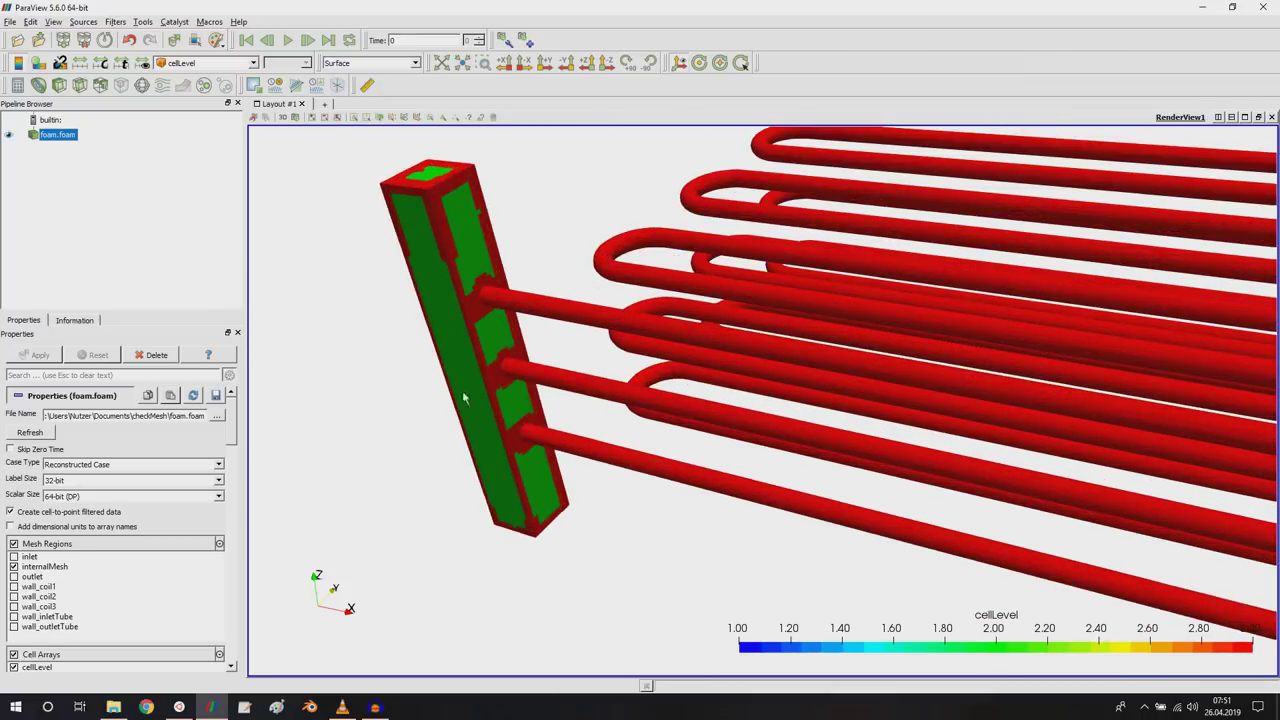
pyautogui.scroll(-2, 1180, 430)
pyautogui.moveTo(1189, 417); pyautogui.dragTo(757, 380, button='middle')
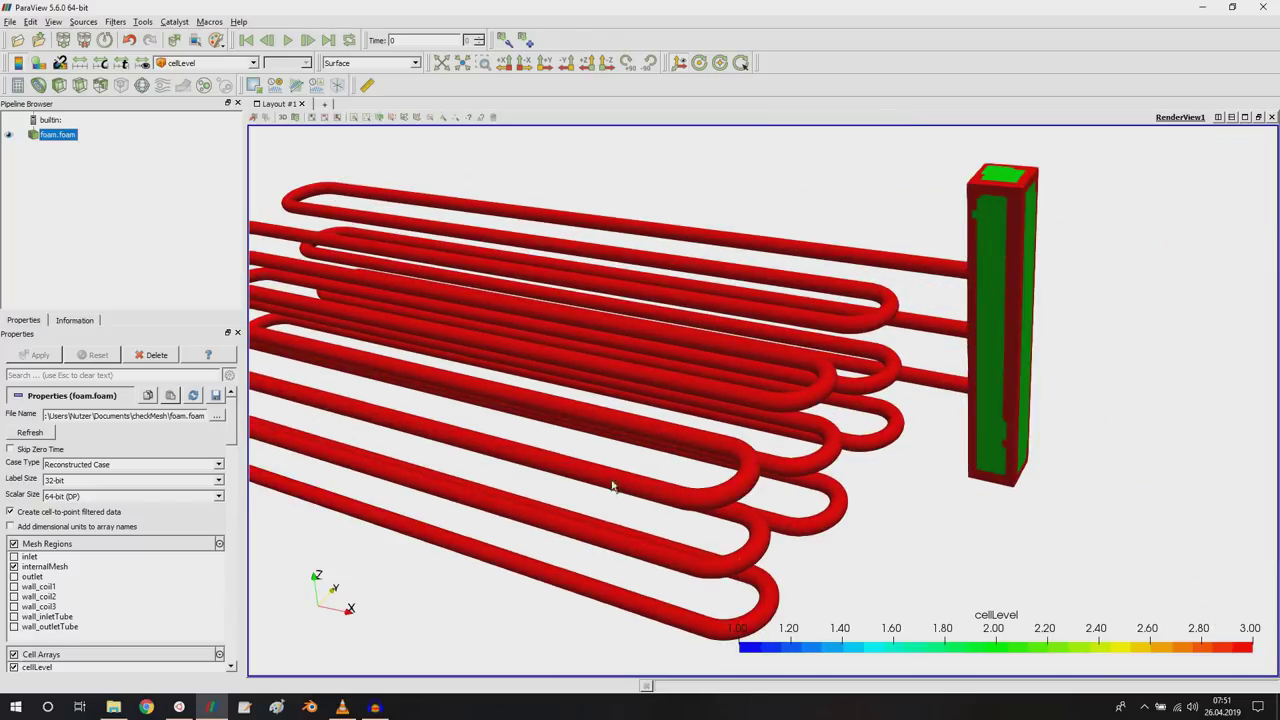
pyautogui.moveTo(813, 652); pyautogui.dragTo(720, 424, button='middle')
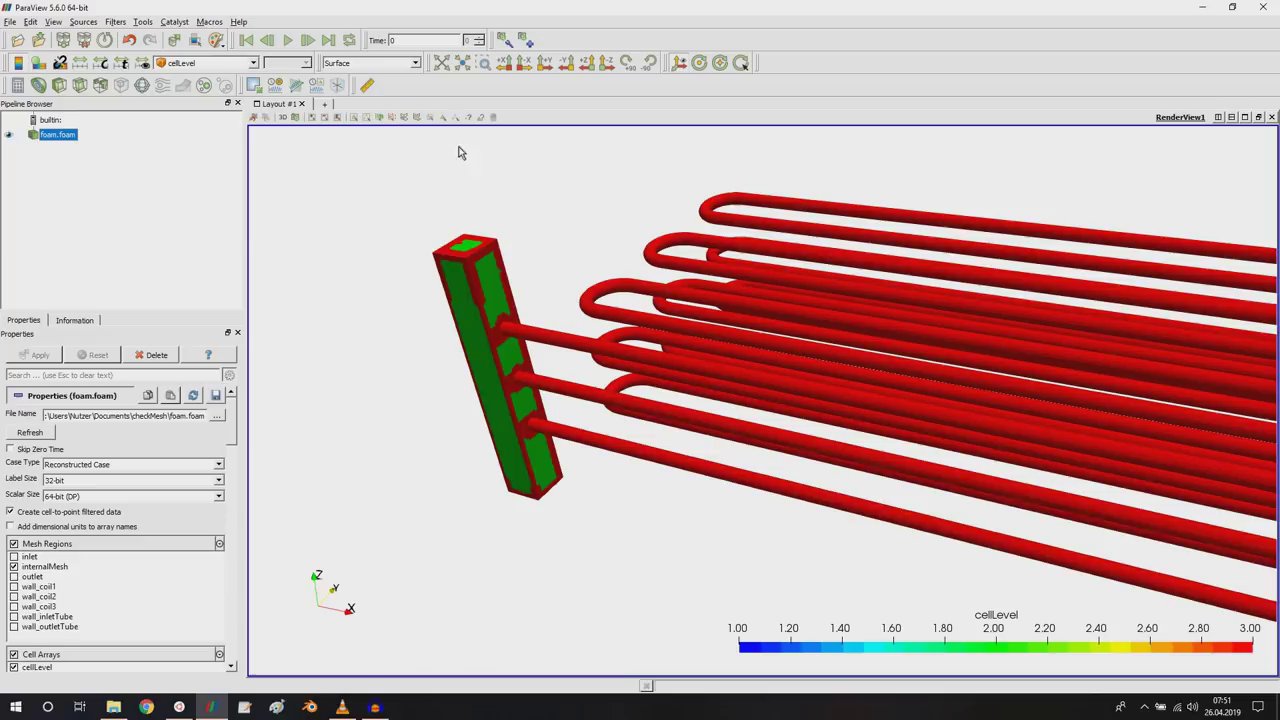
# Switch back to Surface With Edges and zoom in on the header and coil tubes
pyautogui.click(356, 63)
pyautogui.click(356, 126)
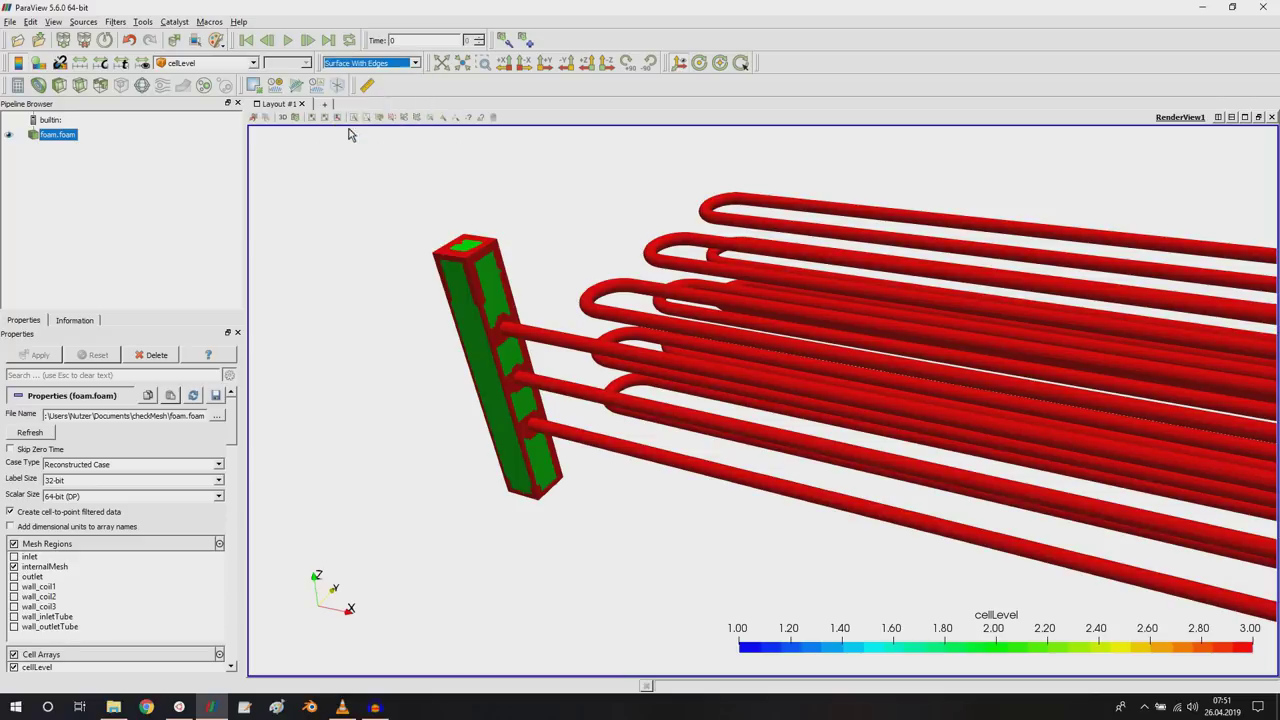
pyautogui.moveTo(680, 297); pyautogui.dragTo(858, 295, button='middle')
pyautogui.scroll(5, 648, 362)
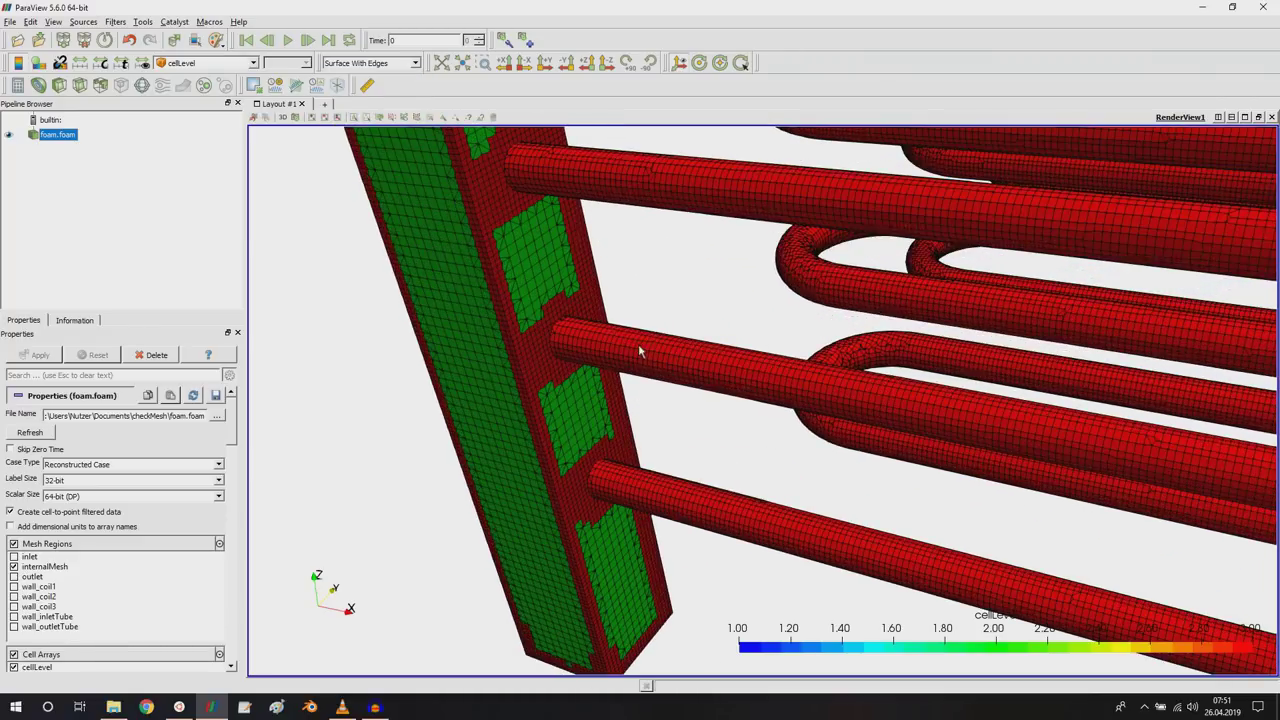
# Run checkMesh -help in the terminal, then recall the command and strip the -help option
pyautogui.click(179, 707)
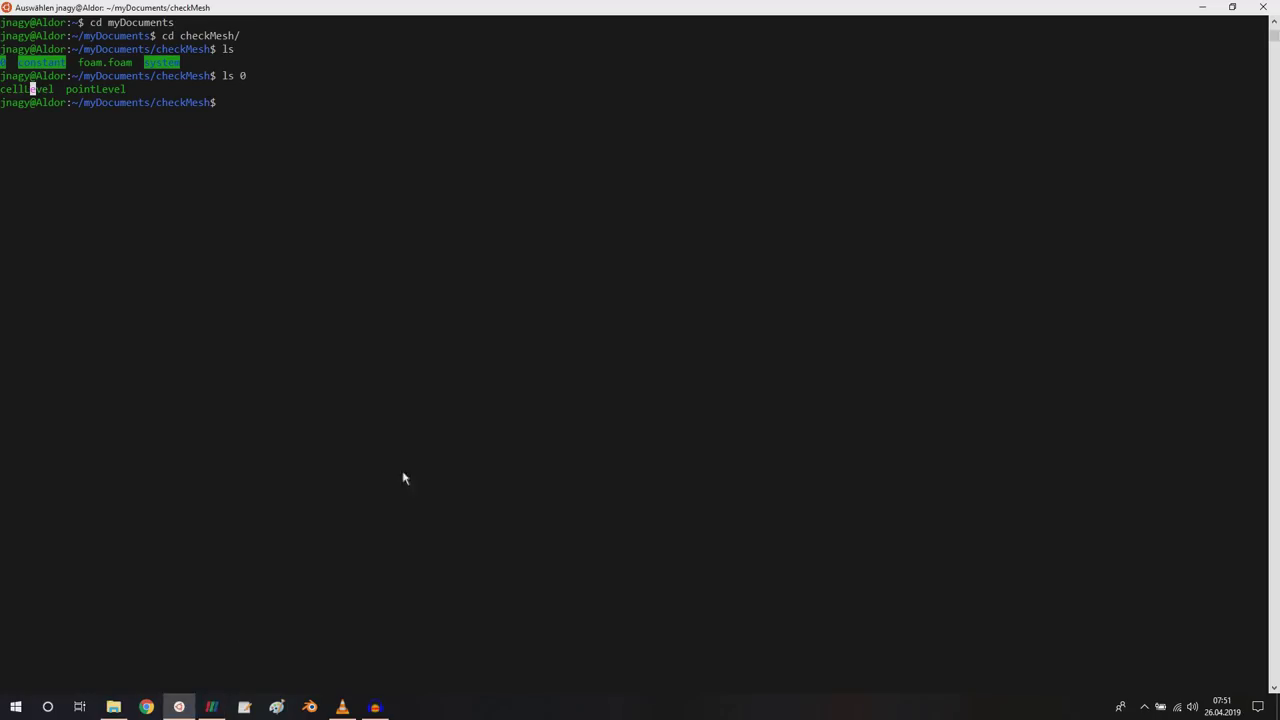
pyautogui.write('che')
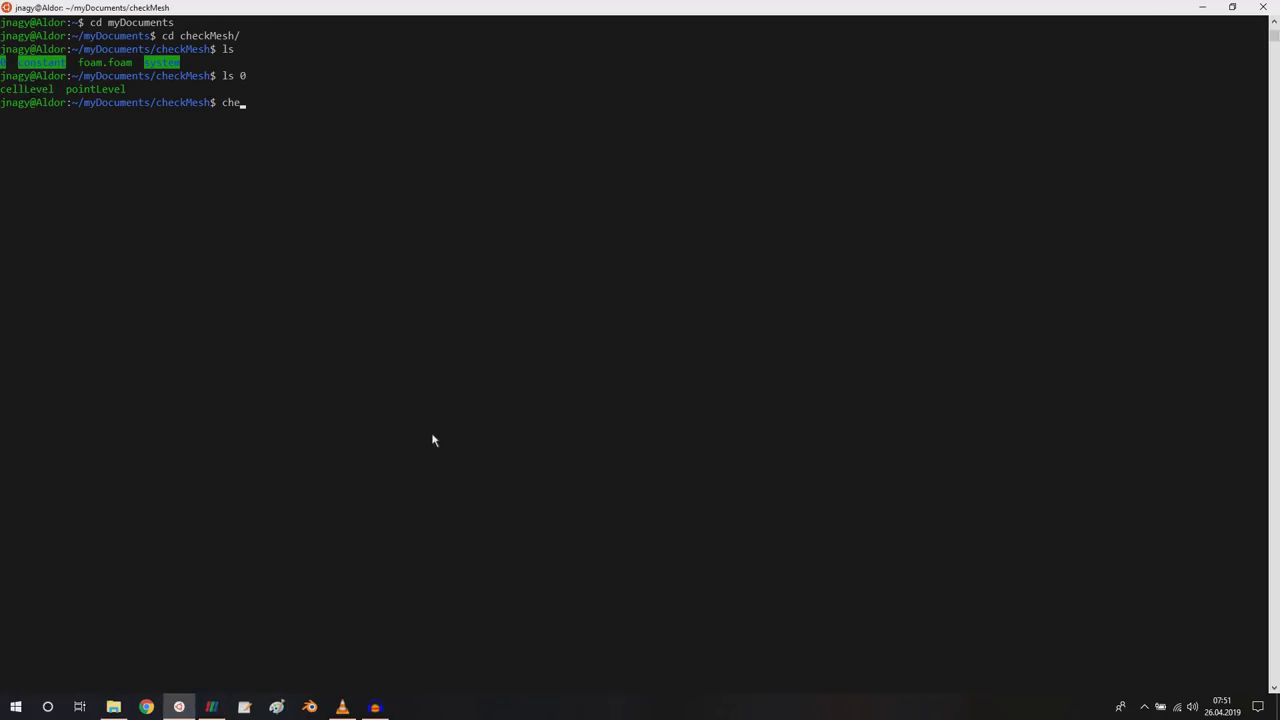
pyautogui.write('ckMesh -help')
pyautogui.press('Return')
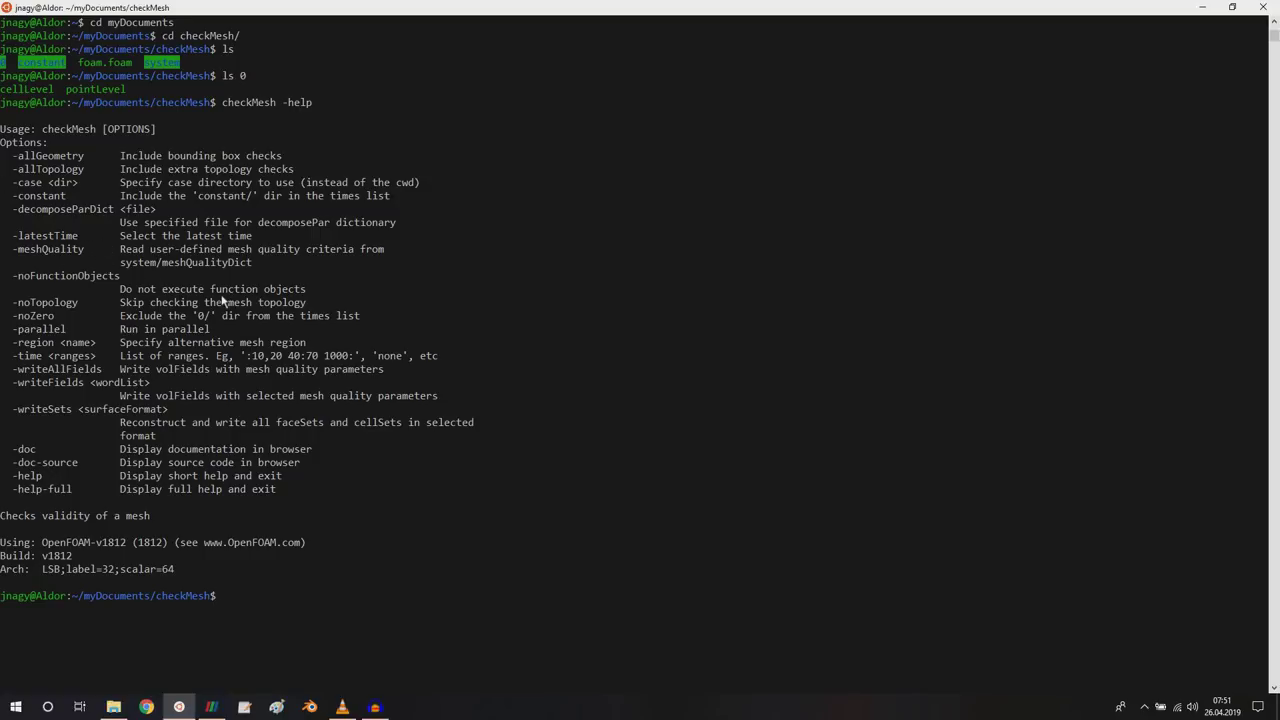
pyautogui.press('Up')
pyautogui.press('BackSpace')
pyautogui.press('BackSpace')
pyautogui.press('BackSpace')
pyautogui.press('BackSpace')
pyautogui.press('BackSpace')
# Copy the -allGeometry and -allTopology options from the help text onto the checkMesh command
pyautogui.moveTo(13, 156); pyautogui.dragTo(89, 160)
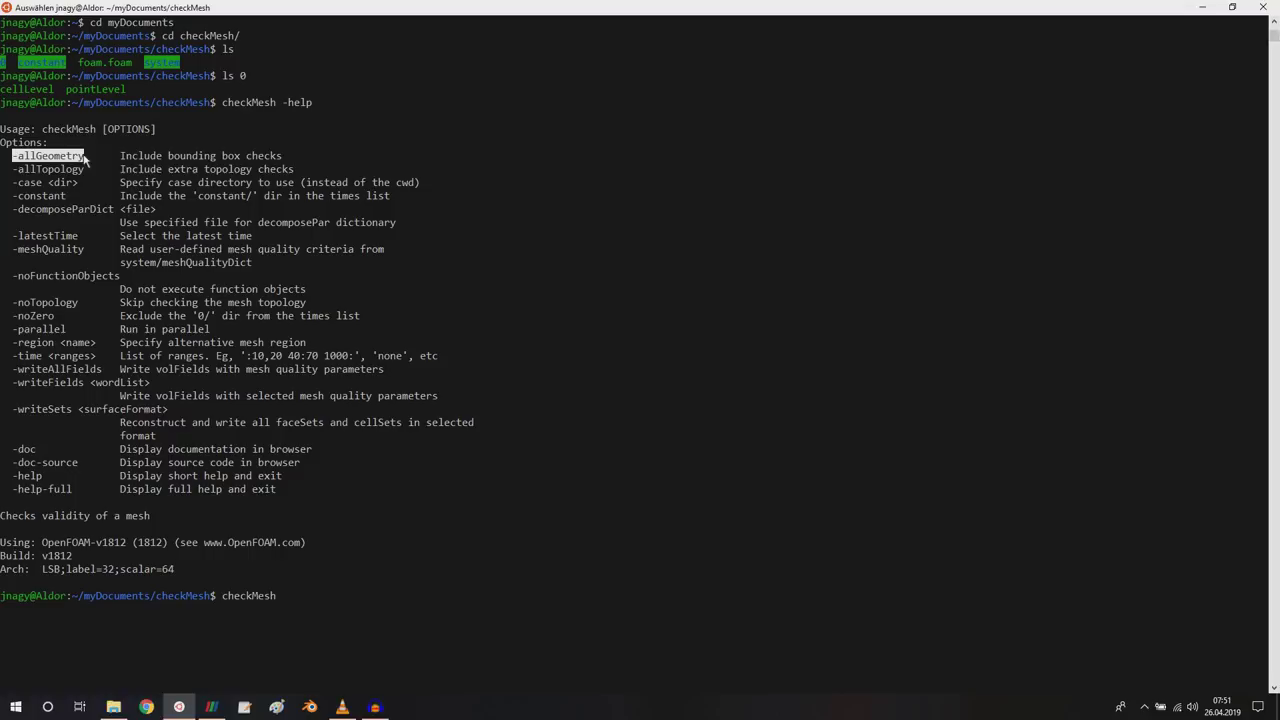
pyautogui.rightClick(311, 286)
pyautogui.rightClick(311, 286)
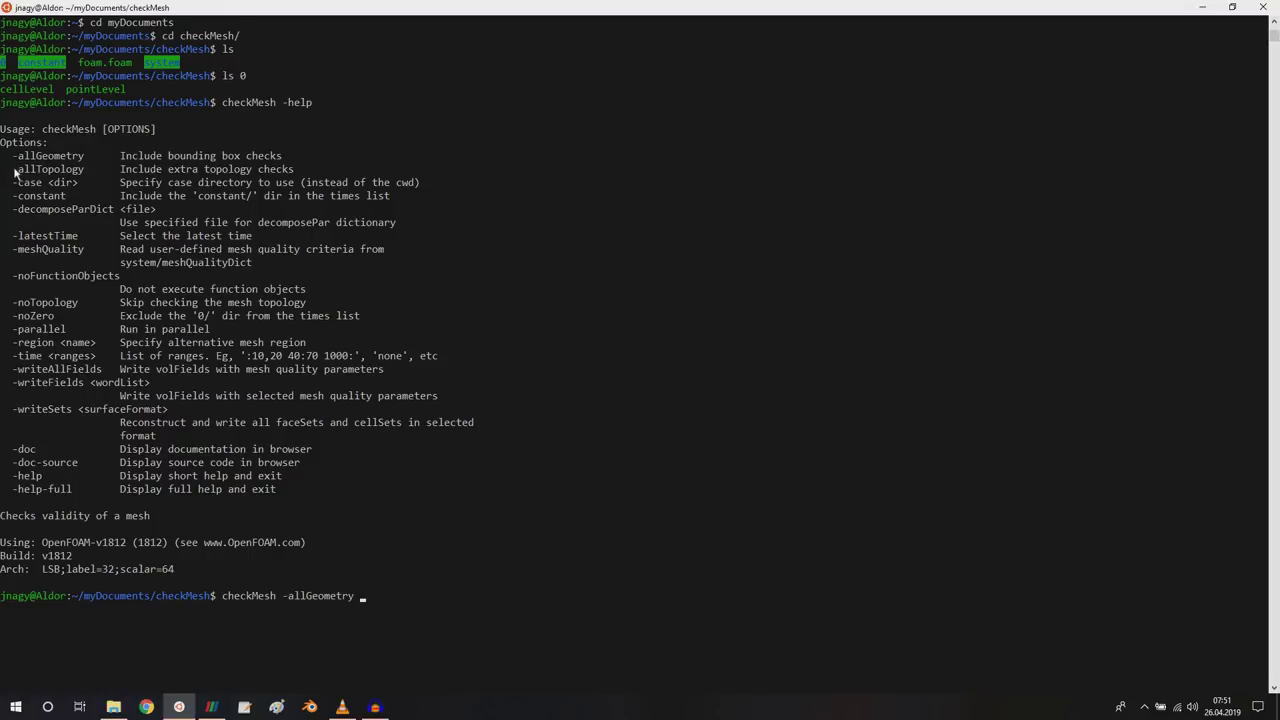
pyautogui.moveTo(14, 172); pyautogui.dragTo(84, 176)
pyautogui.rightClick(84, 176)
pyautogui.rightClick(84, 176)
# Add -writeAllFields and -writeSets to the command, removing a duplicated paste
pyautogui.moveTo(13, 369); pyautogui.dragTo(100, 376)
pyautogui.rightClick(350, 370)
pyautogui.rightClick(350, 370)
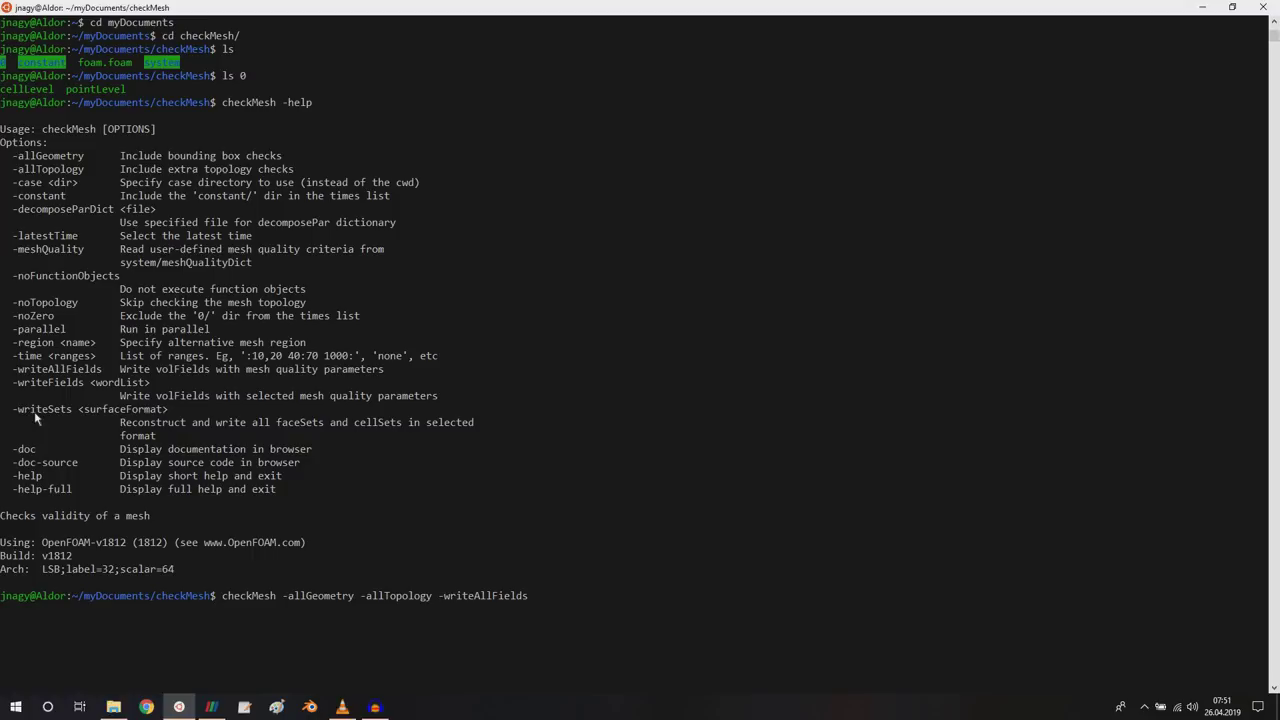
pyautogui.moveTo(14, 410); pyautogui.dragTo(70, 415)
pyautogui.write('-writeAllFields')
pyautogui.press('BackSpace')
pyautogui.press('BackSpace')
pyautogui.press('BackSpace')
pyautogui.press('BackSpace')
pyautogui.press('BackSpace')
pyautogui.press('BackSpace')
pyautogui.press('BackSpace')
pyautogui.press('BackSpace')
pyautogui.press('BackSpace')
pyautogui.press('BackSpace')
pyautogui.press('BackSpace')
pyautogui.press('BackSpace')
pyautogui.press('BackSpace')
pyautogui.press('BackSpace')
pyautogui.moveTo(17, 410); pyautogui.dragTo(72, 412)
pyautogui.rightClick(68, 418)
pyautogui.rightClick(35, 418)
# Run checkMesh -allGeometry -allTopology -writeAllFields -writeSets vtk, which flags 3188 concave cells
pyautogui.press('Return')
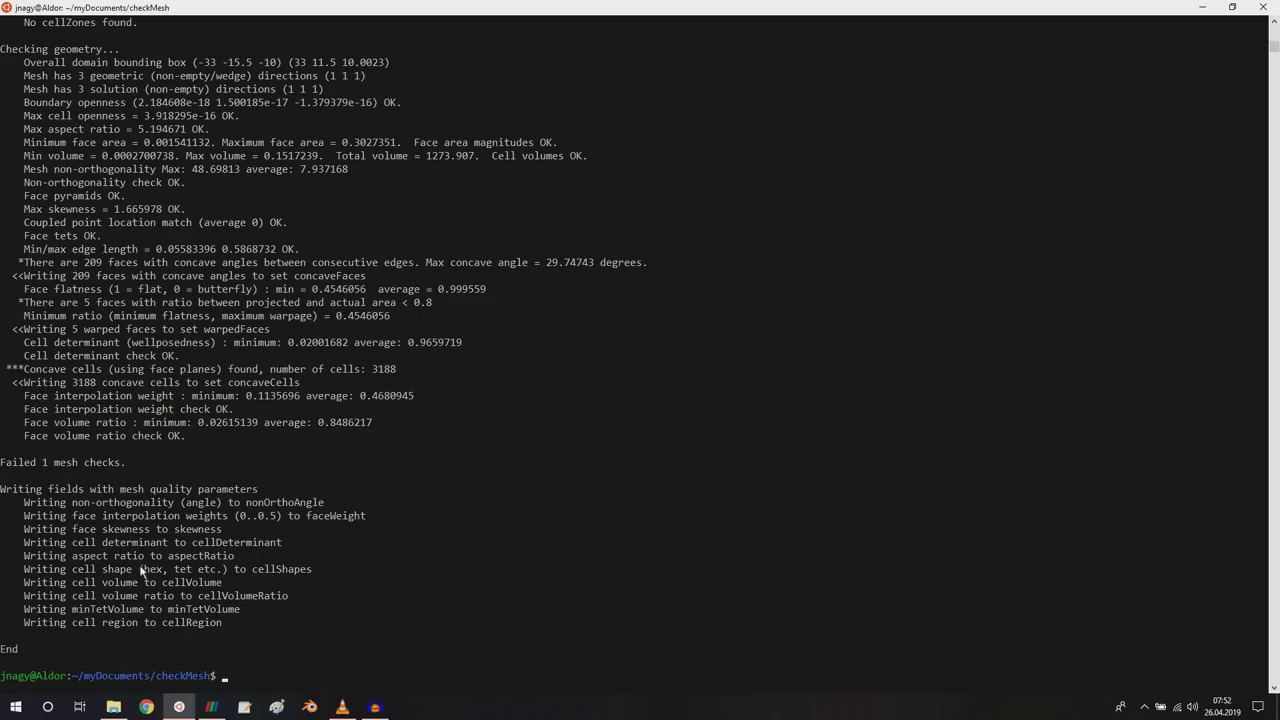
pyautogui.scroll(20, 141, 571)
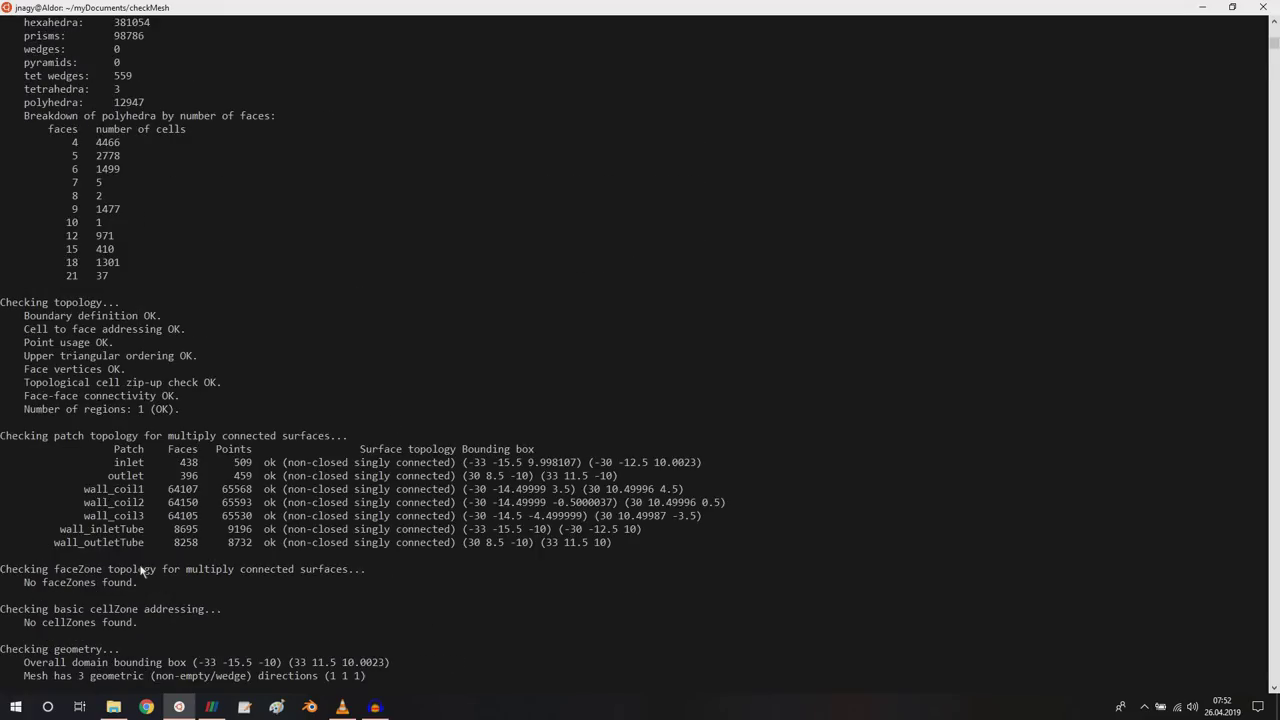
pyautogui.scroll(11, 141, 571)
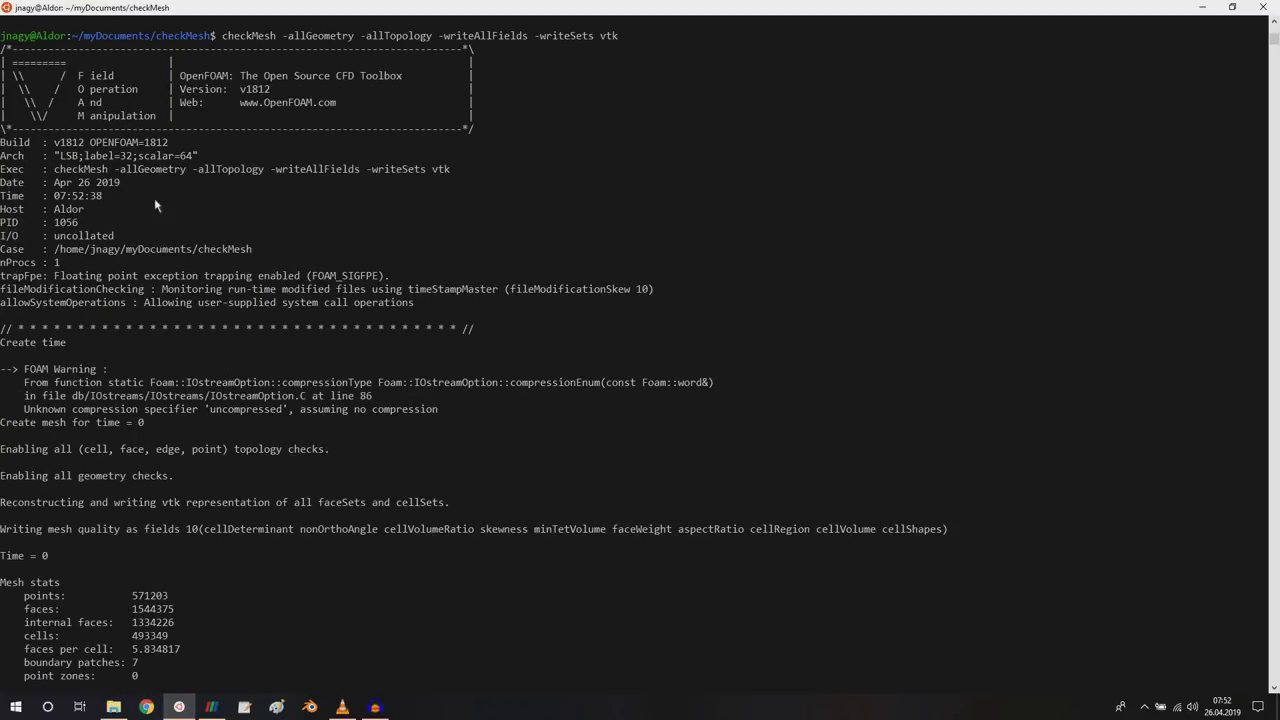
pyautogui.scroll(-1, 108, 355)
pyautogui.scroll(-2, 104, 362)
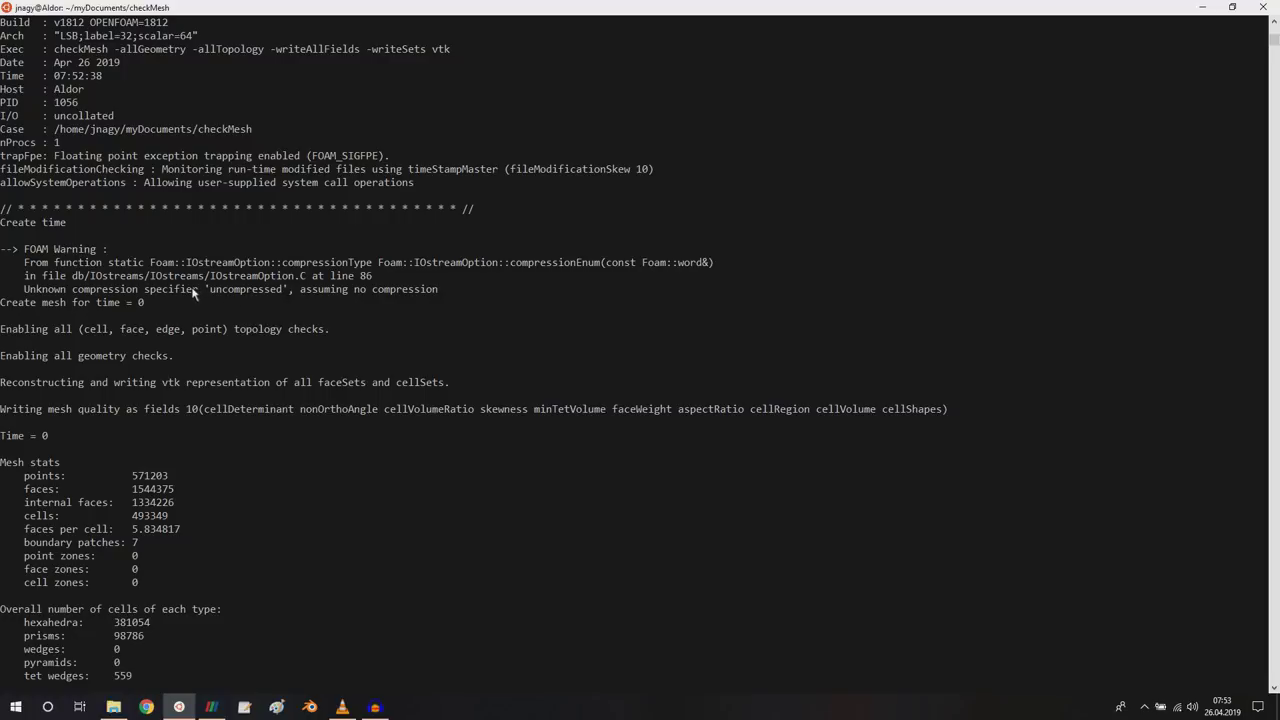
pyautogui.scroll(-2, 195, 286)
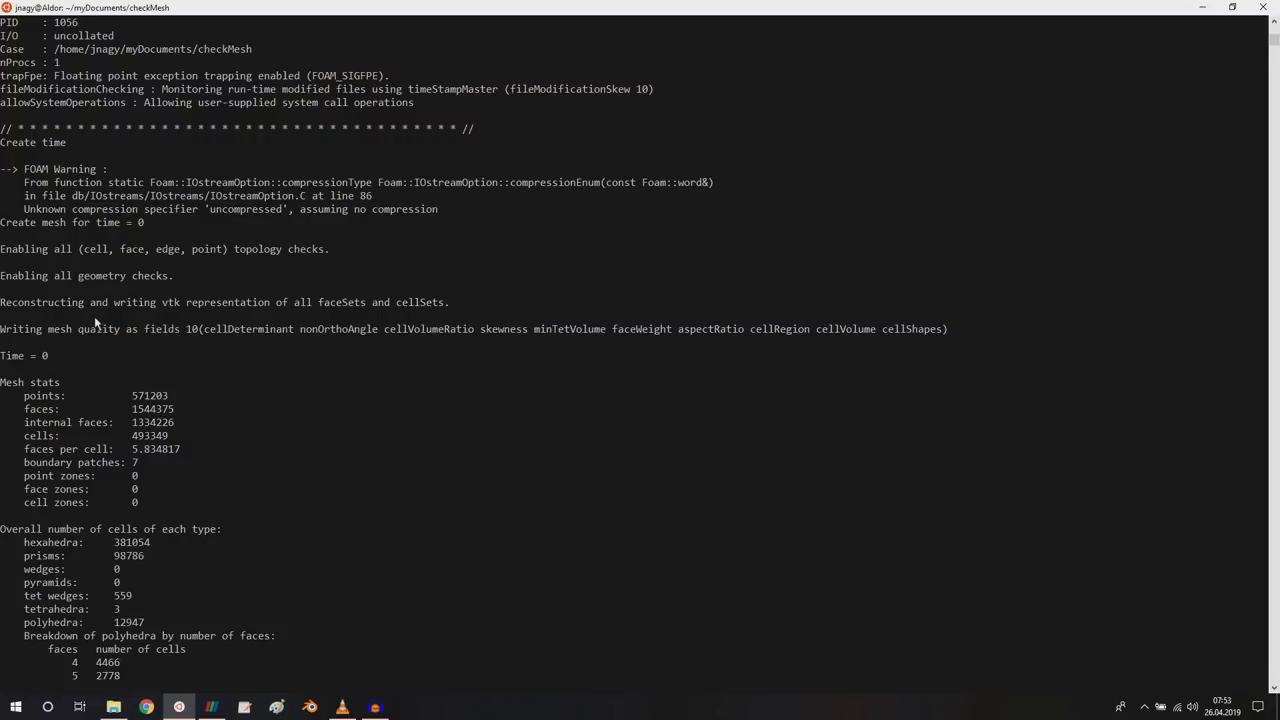
pyautogui.scroll(-3, 57, 295)
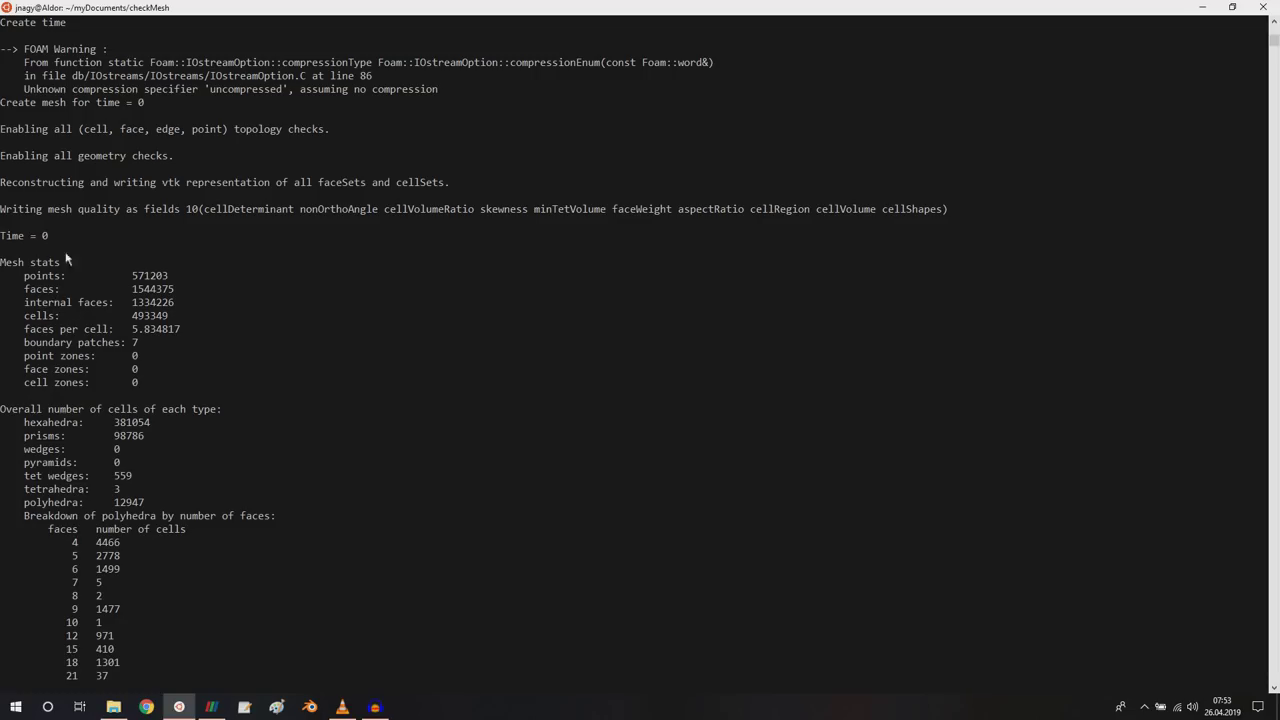
pyautogui.moveTo(2, 262); pyautogui.dragTo(172, 387)
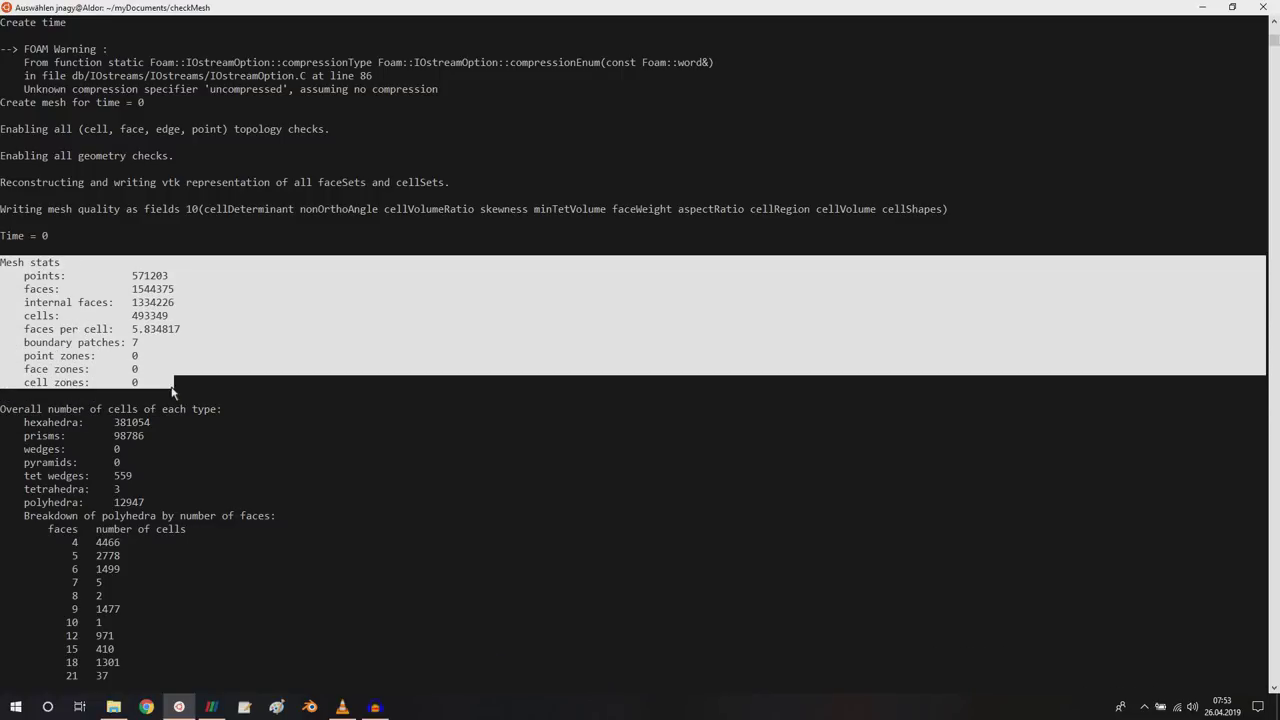
pyautogui.doubleClick(152, 317)
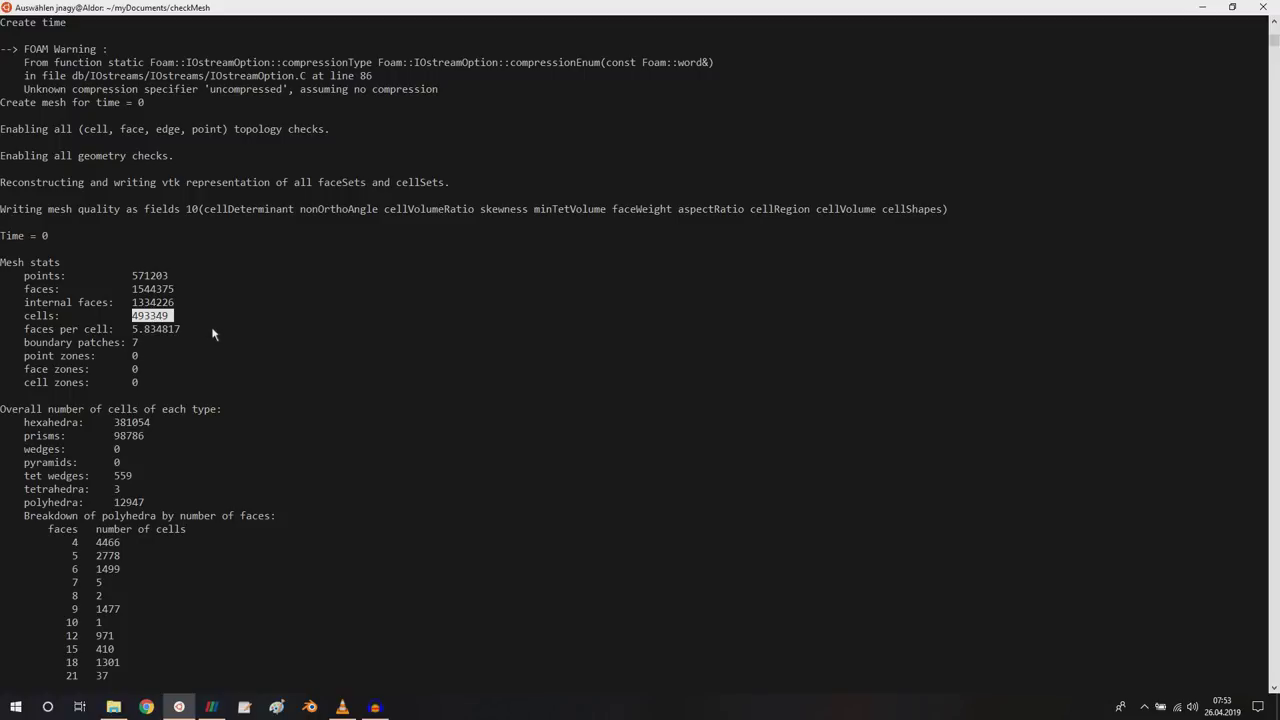
pyautogui.scroll(-3, 207, 355)
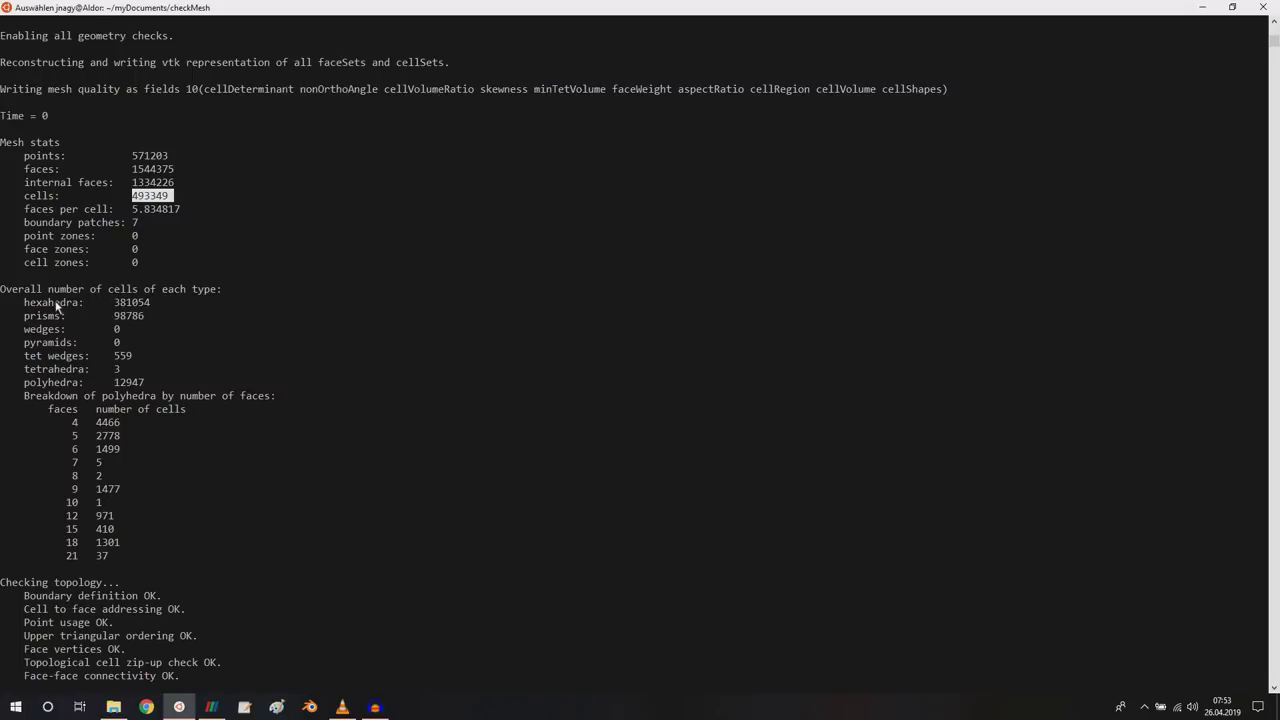
pyautogui.doubleClick(56, 304)
pyautogui.doubleClick(127, 303)
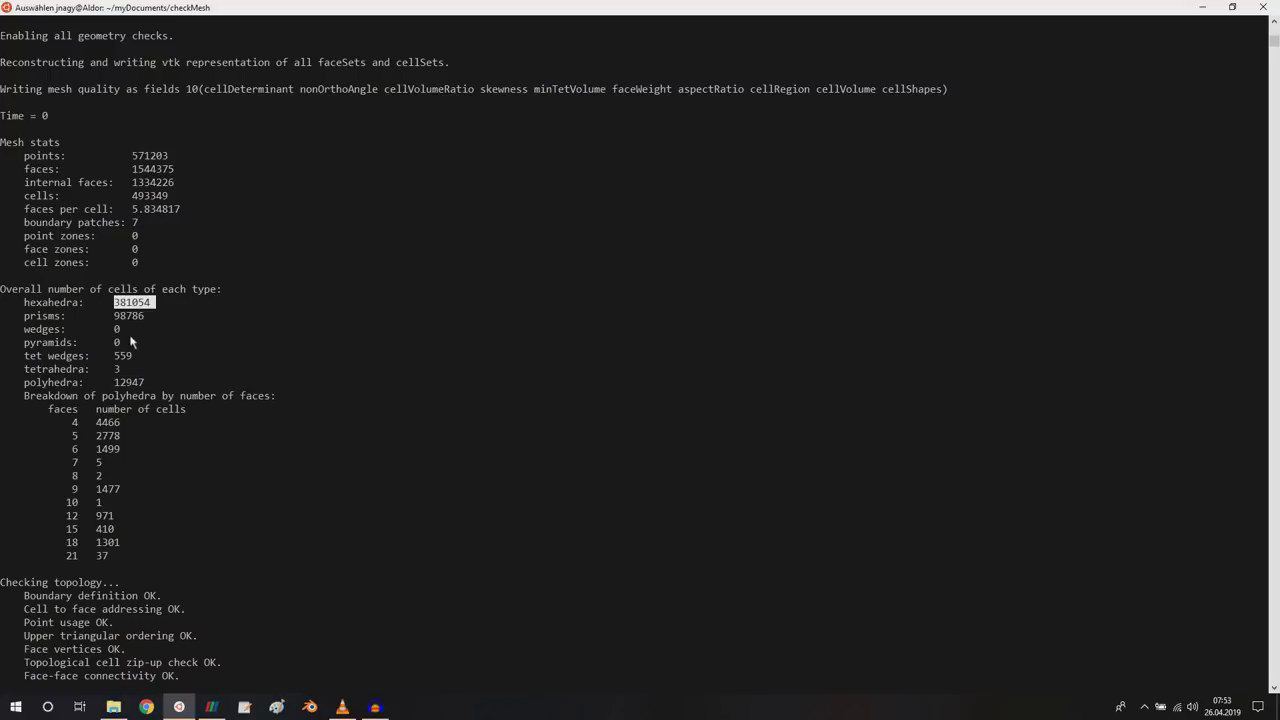
pyautogui.doubleClick(134, 383)
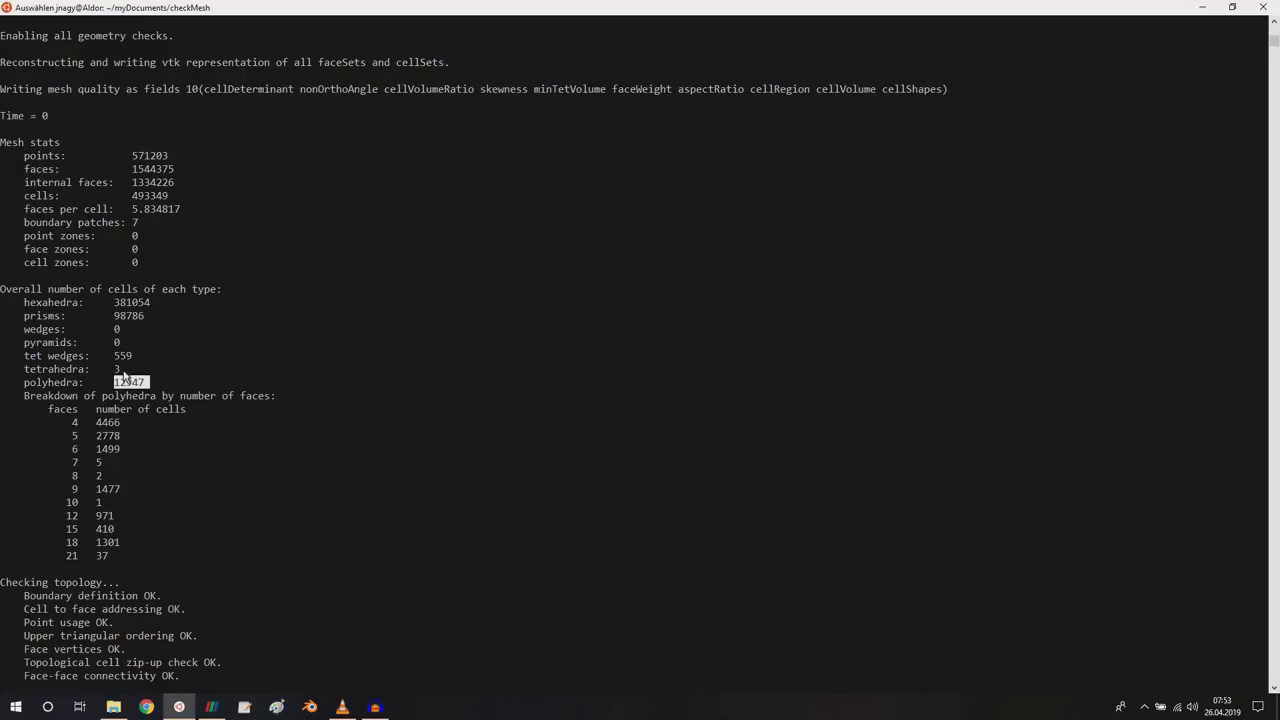
pyautogui.moveTo(125, 370); pyautogui.dragTo(12, 360)
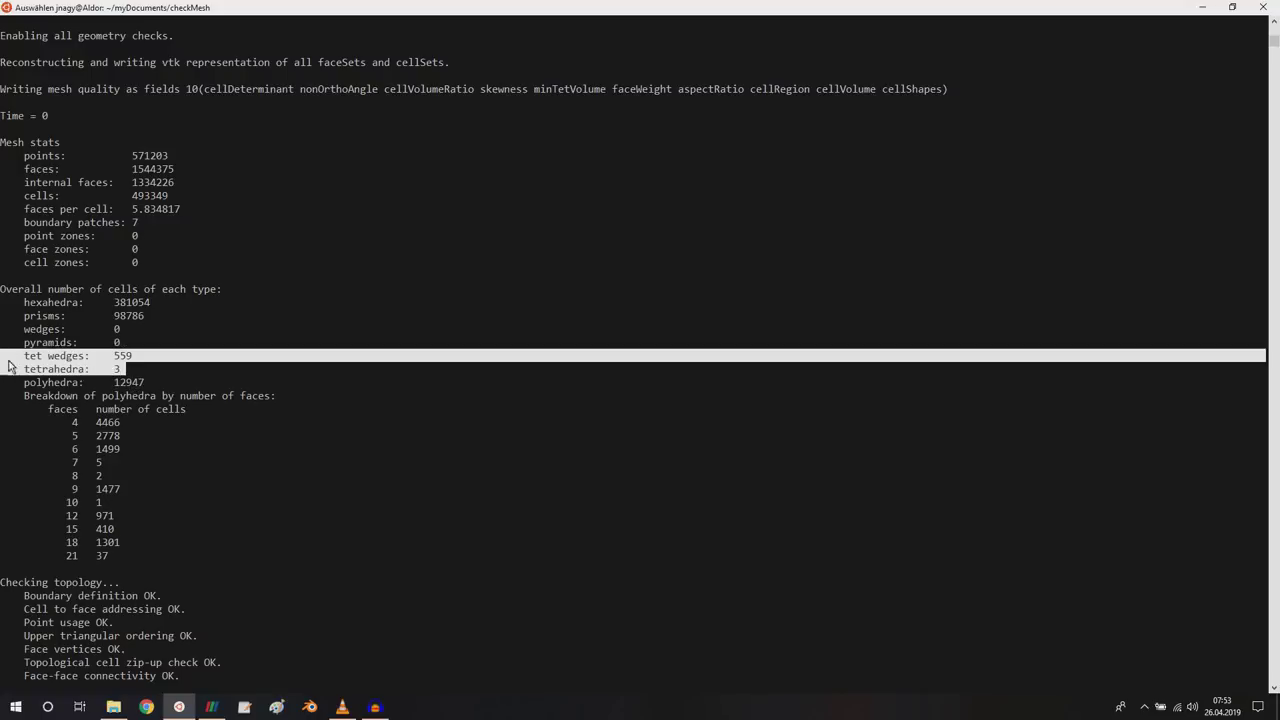
pyautogui.click(121, 370)
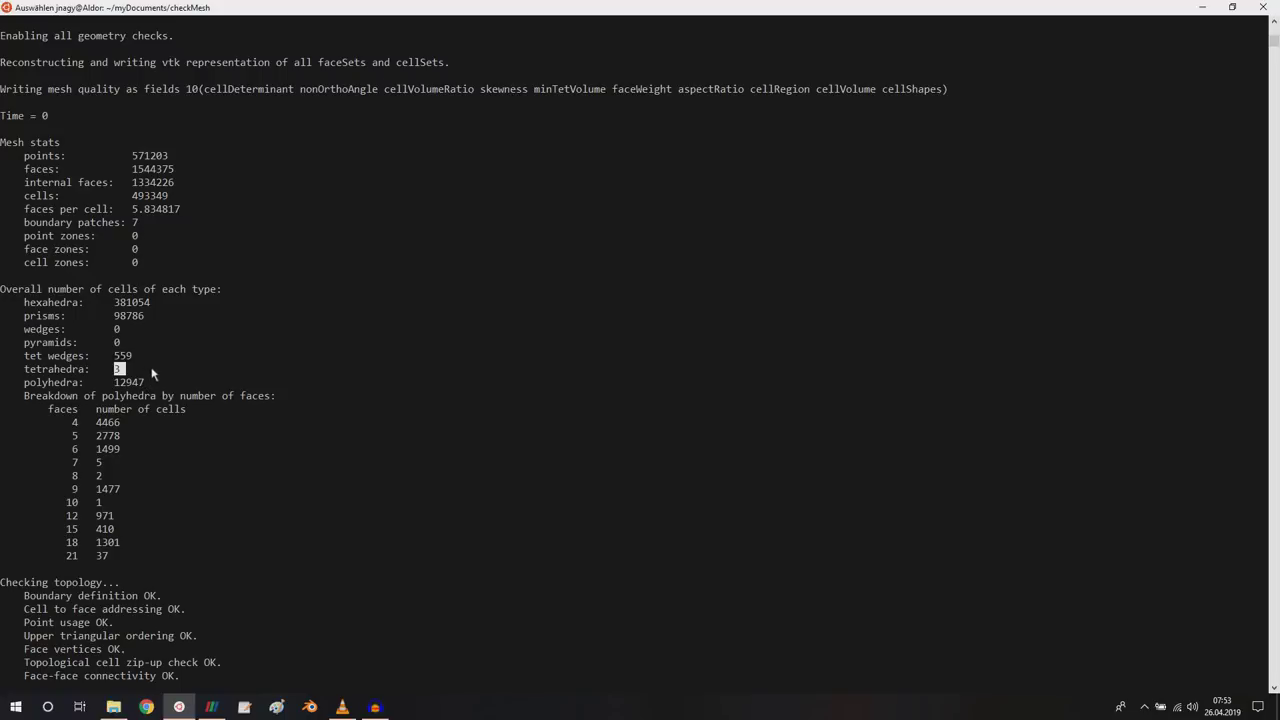
pyautogui.click(141, 369)
pyautogui.click(189, 370)
pyautogui.moveTo(126, 371); pyautogui.dragTo(2, 357)
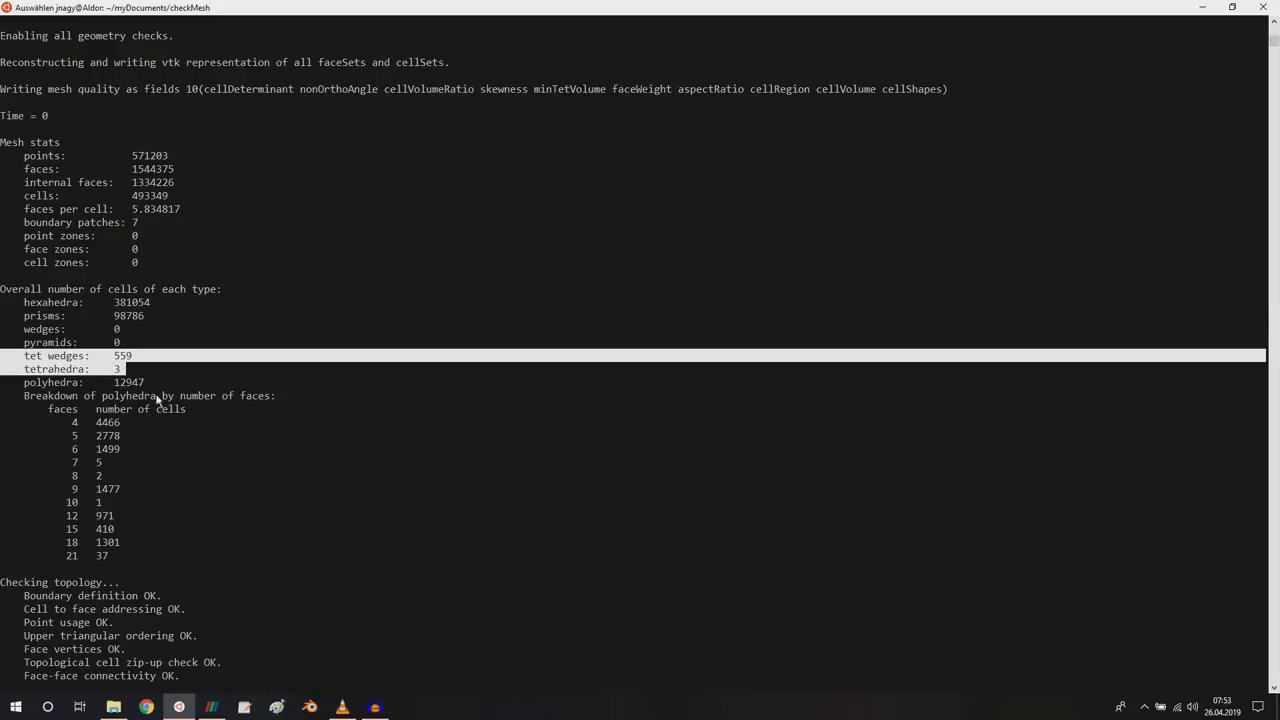
pyautogui.scroll(-4, 160, 395)
pyautogui.scroll(-5, 163, 366)
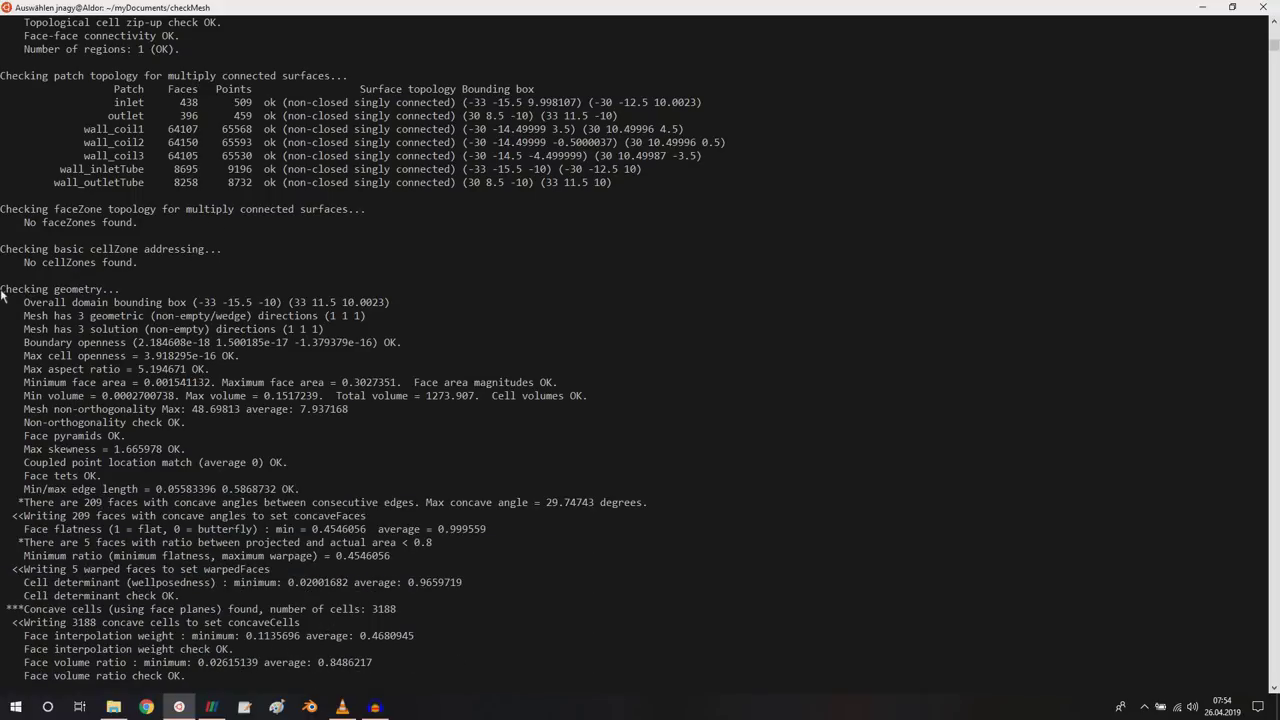
# Highlight the geometry check results, minimum cell volume 0.0002700738 and the maximum skewness
pyautogui.moveTo(2, 304); pyautogui.dragTo(570, 489)
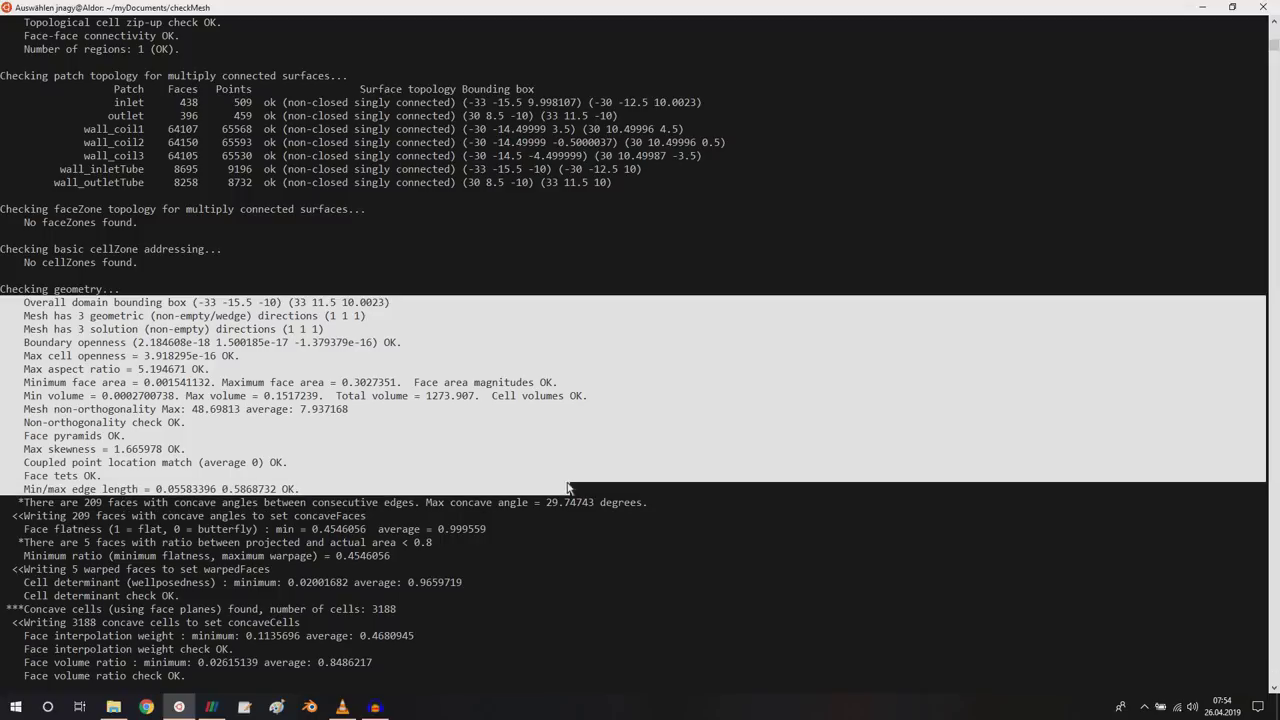
pyautogui.click(195, 428)
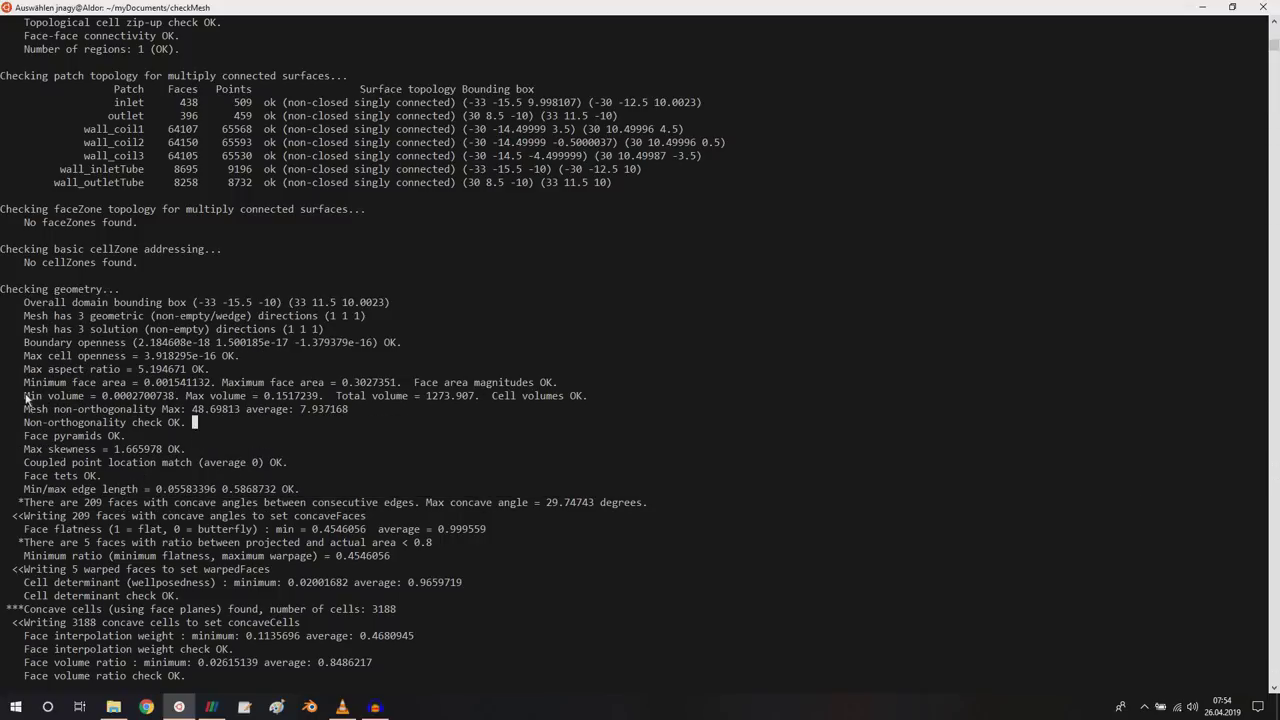
pyautogui.moveTo(27, 398); pyautogui.dragTo(172, 403)
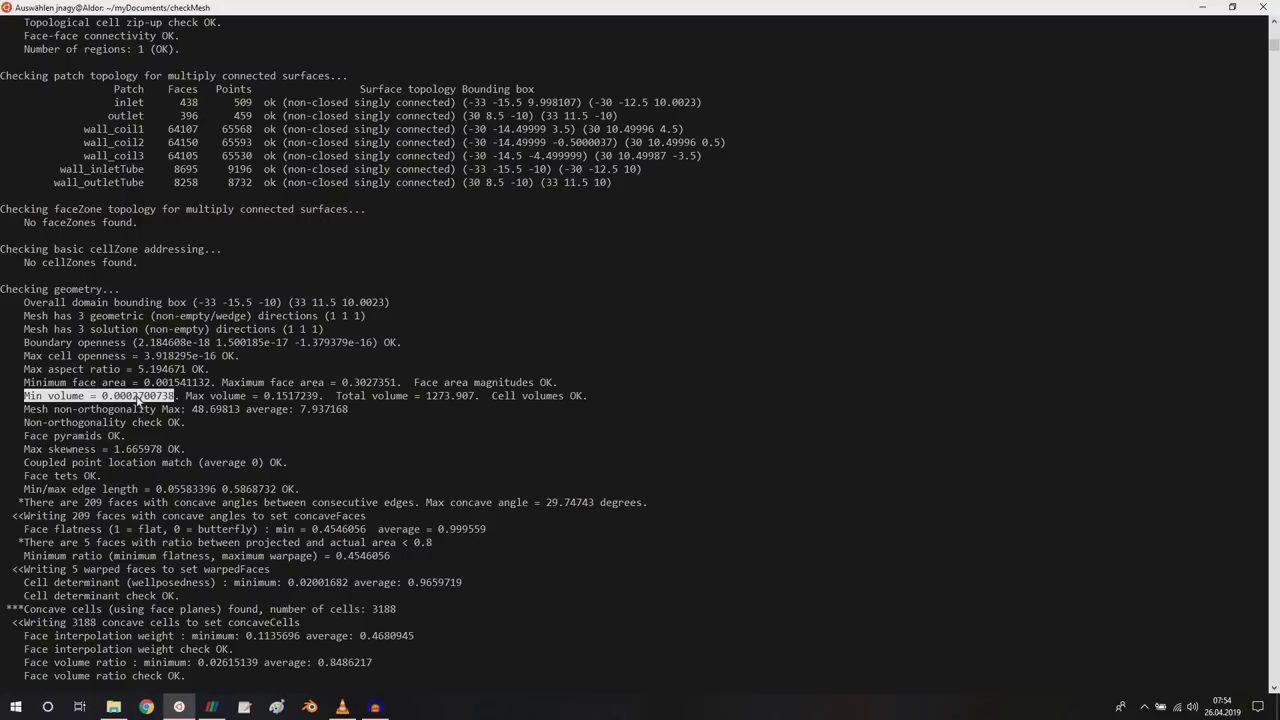
pyautogui.moveTo(102, 397); pyautogui.dragTo(170, 400)
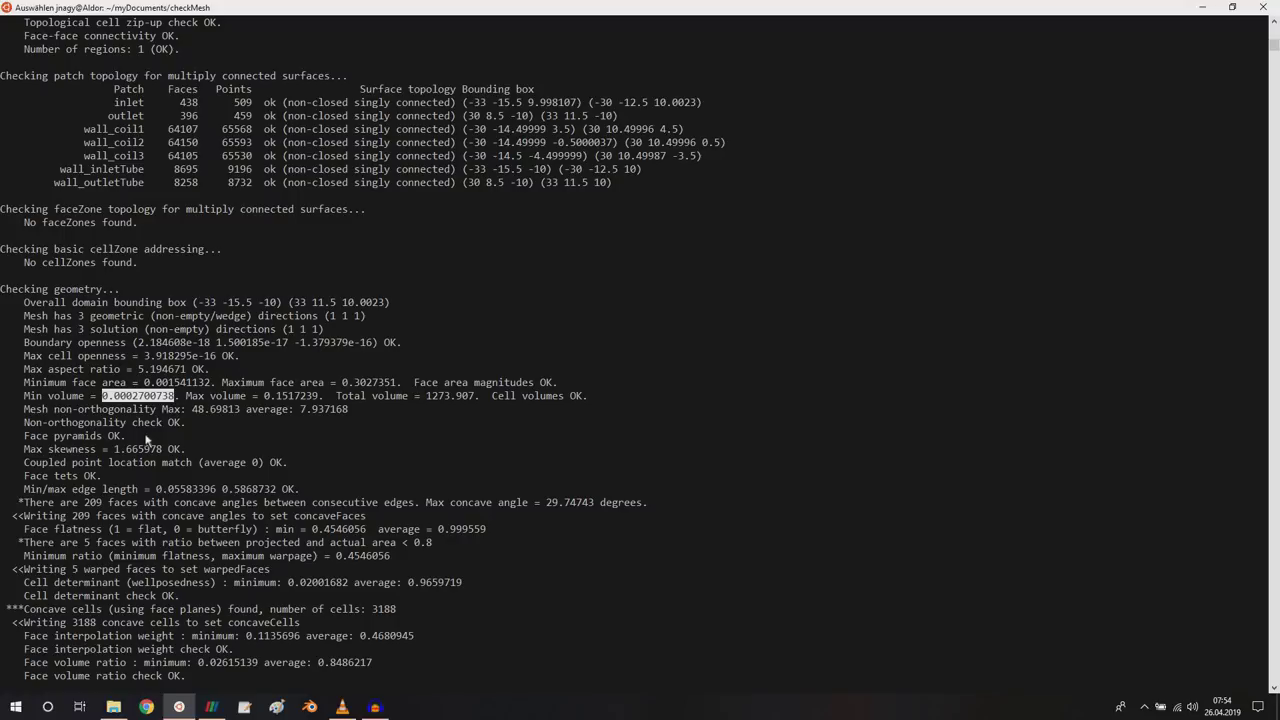
pyautogui.moveTo(108, 450); pyautogui.dragTo(190, 452)
pyautogui.click(184, 451)
# Highlight the concave-angle faces, 5 warped faces and 3188 concave cells warnings
pyautogui.scroll(-3, 170, 455)
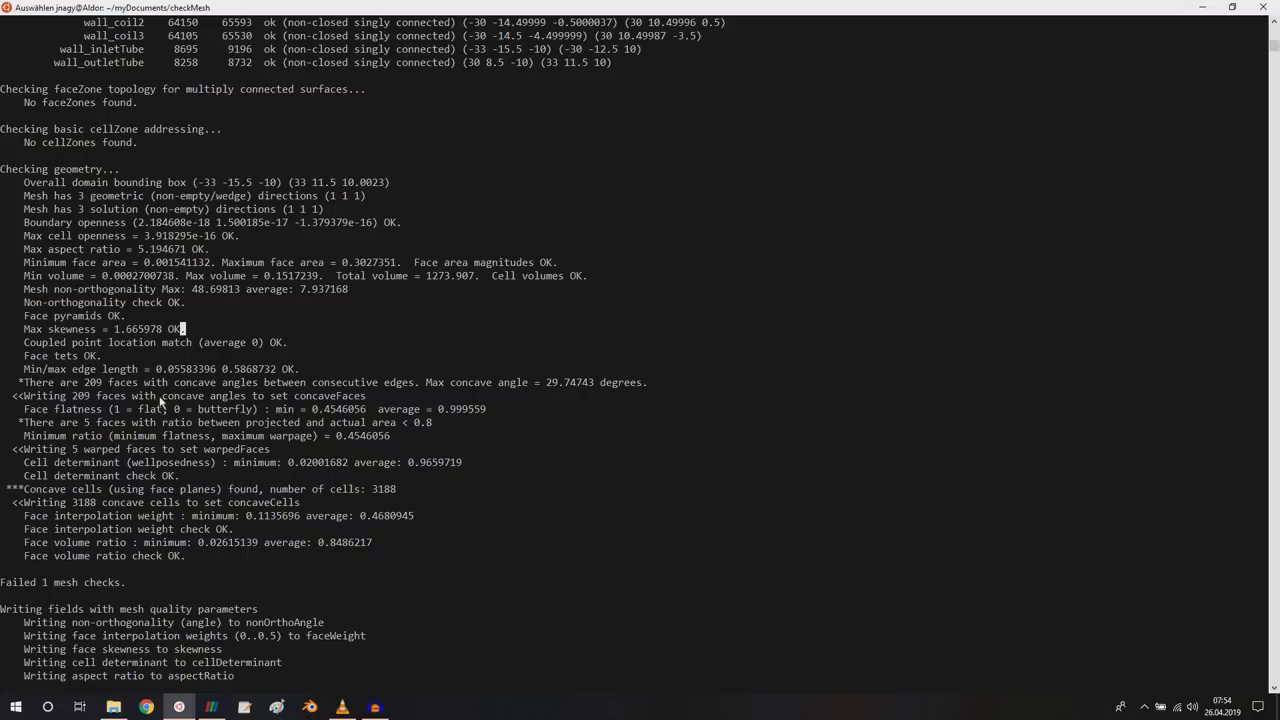
pyautogui.moveTo(158, 398); pyautogui.dragTo(246, 398)
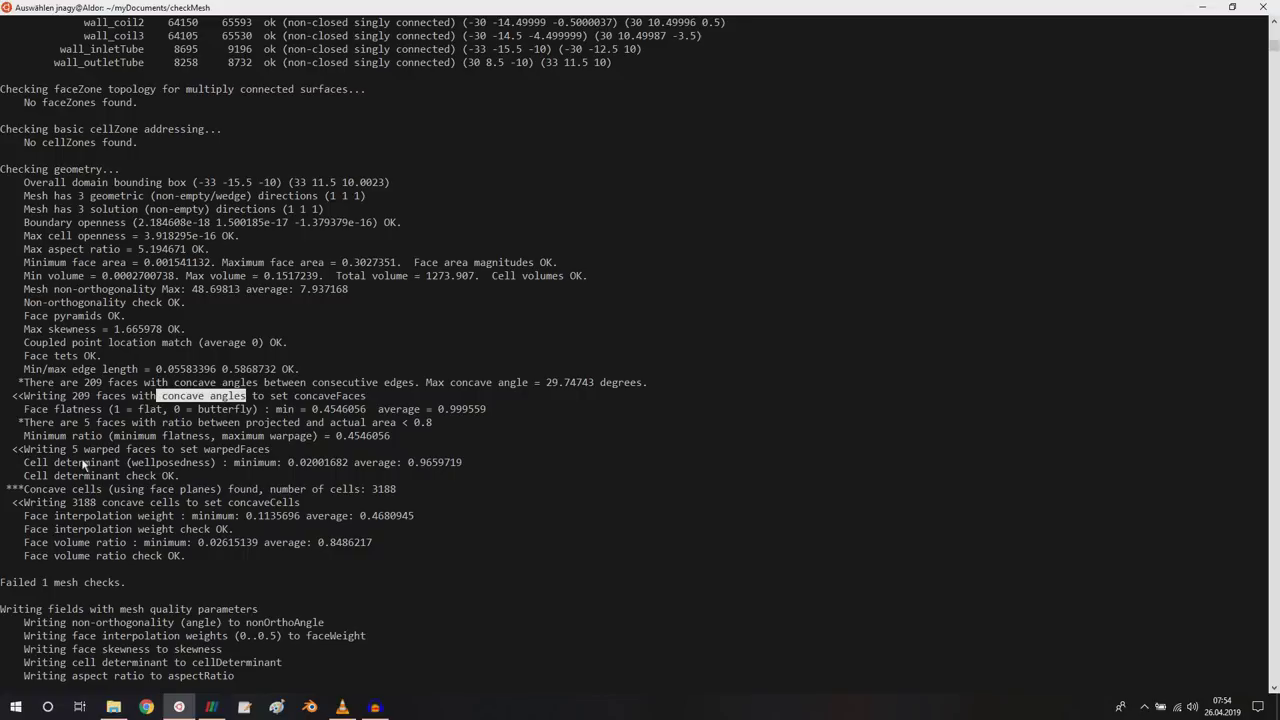
pyautogui.moveTo(84, 450); pyautogui.dragTo(160, 453)
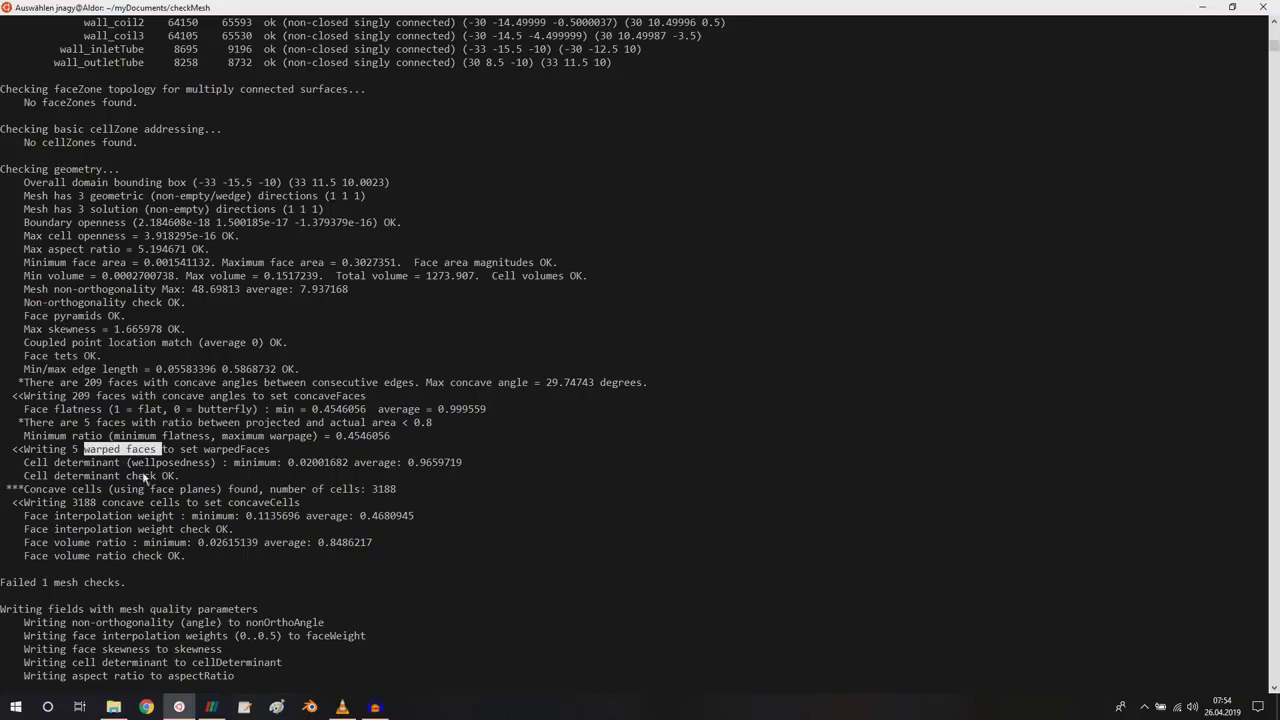
pyautogui.doubleClick(45, 491)
pyautogui.moveTo(80, 495); pyautogui.dragTo(300, 505)
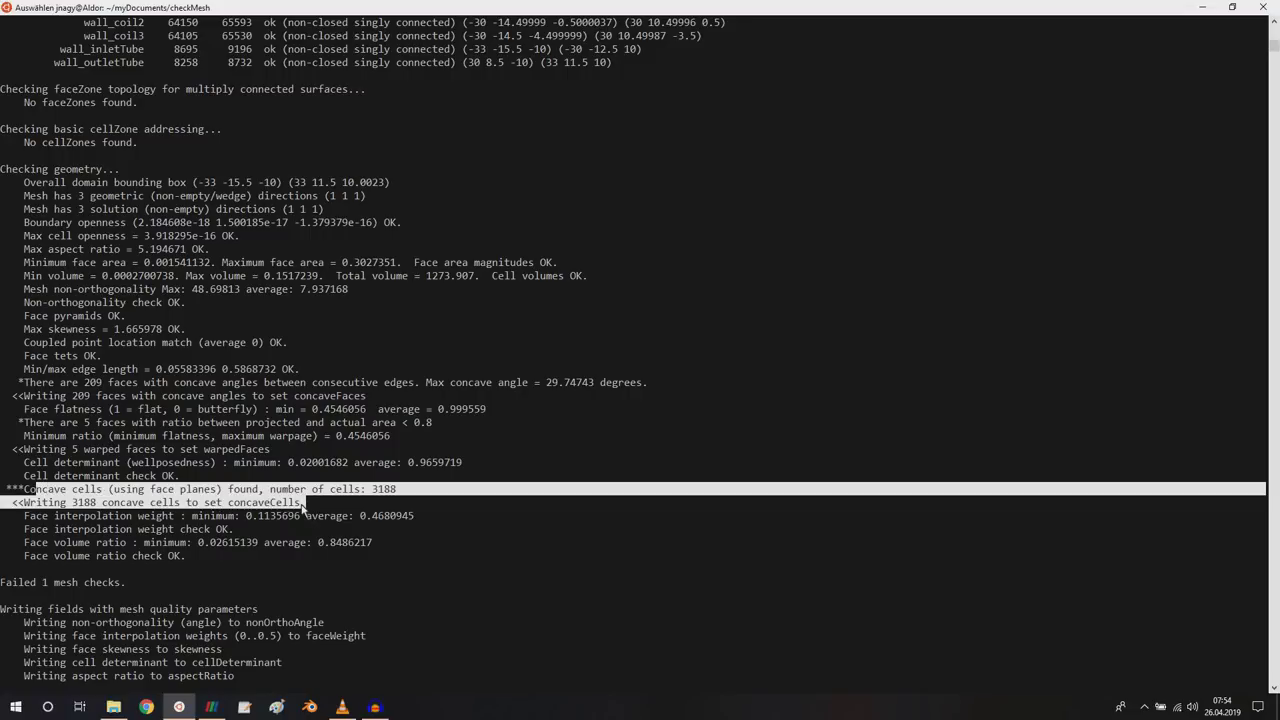
# Highlight the written field names: non-orthogonality, faceWeight, skewness, shape and volume
pyautogui.scroll(-6, 262, 505)
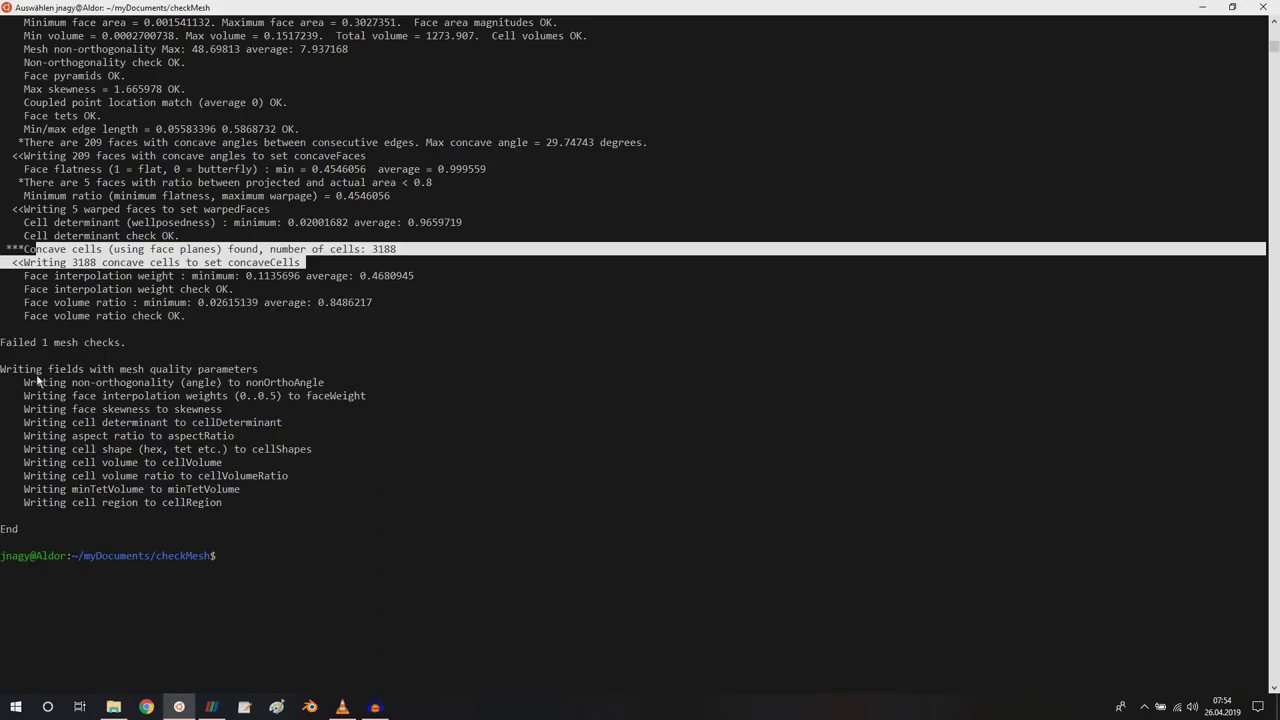
pyautogui.moveTo(2, 369); pyautogui.dragTo(270, 506)
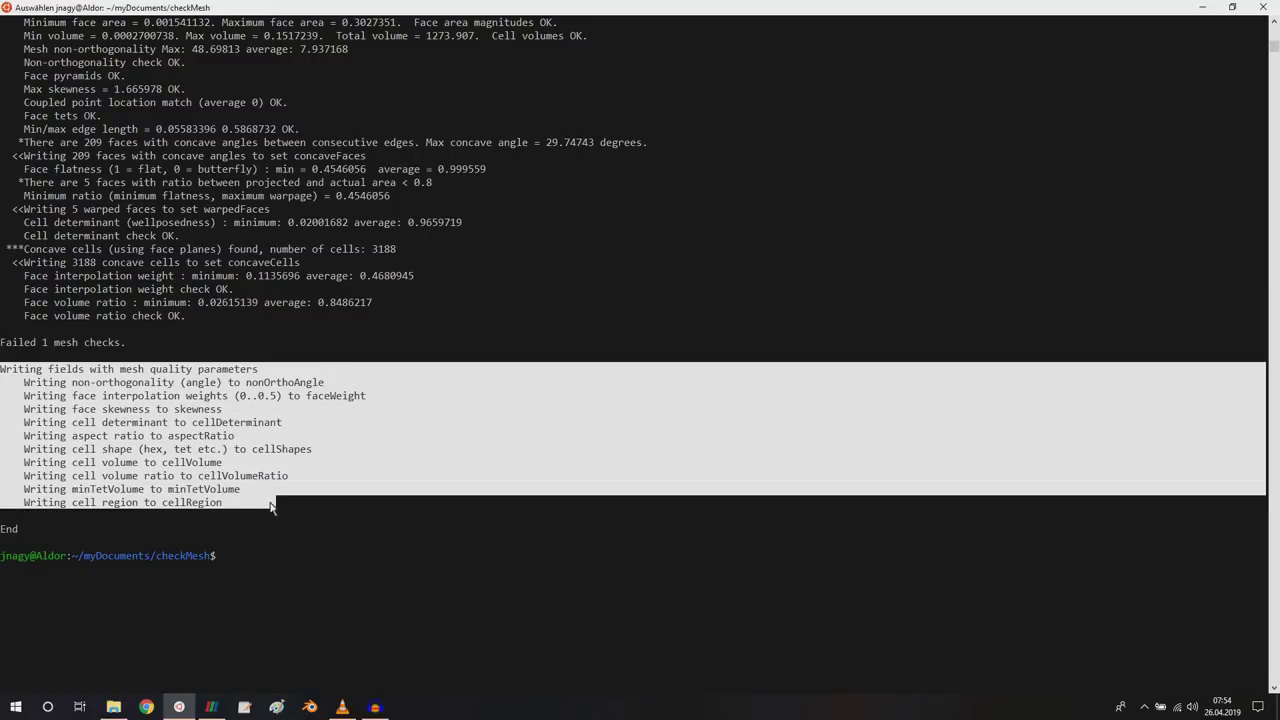
pyautogui.doubleClick(127, 384)
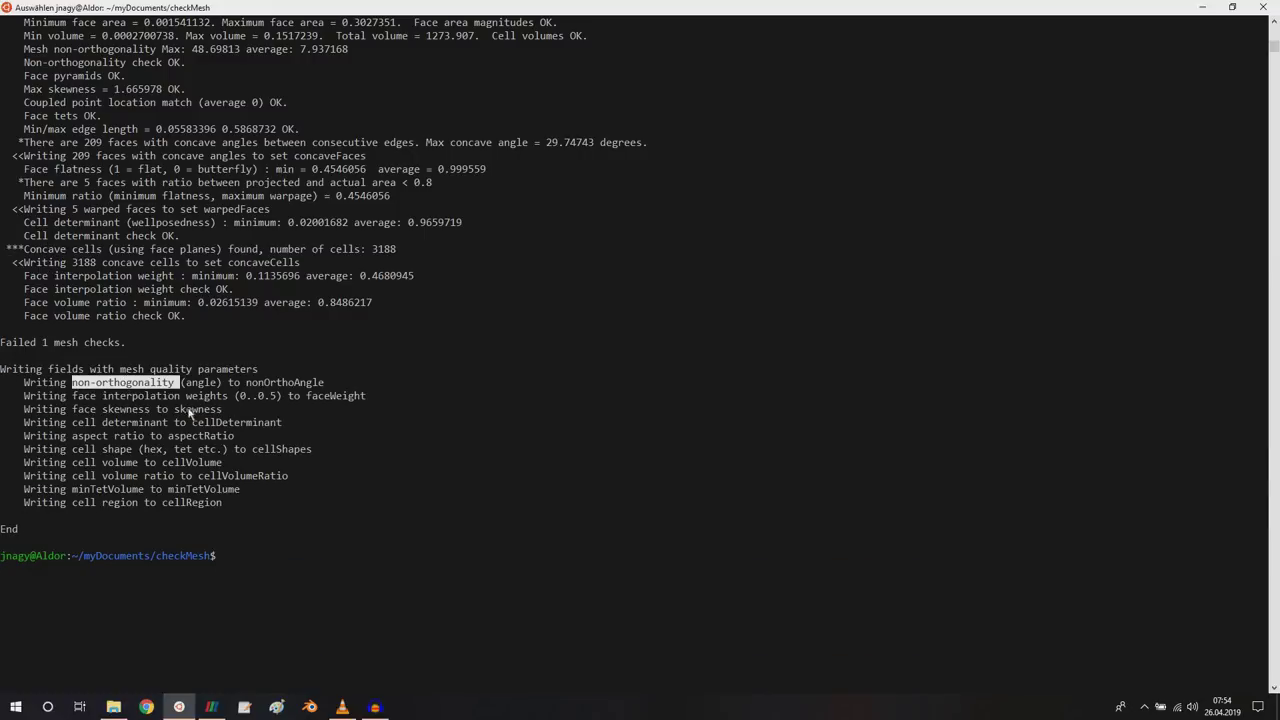
pyautogui.click(313, 396)
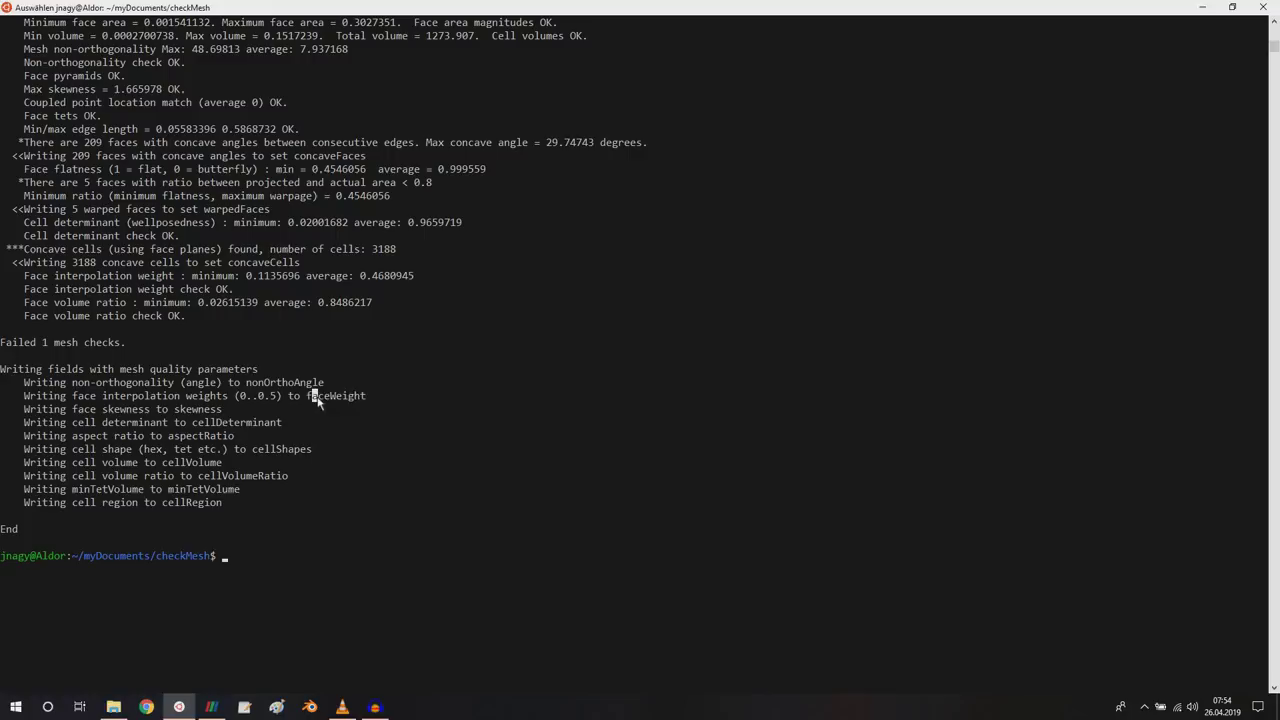
pyautogui.doubleClick(317, 396)
pyautogui.doubleClick(140, 410)
pyautogui.doubleClick(118, 450)
pyautogui.doubleClick(130, 463)
# In ParaView, refresh the case to load the new fields and show the mesh as Surface
pyautogui.click(211, 707)
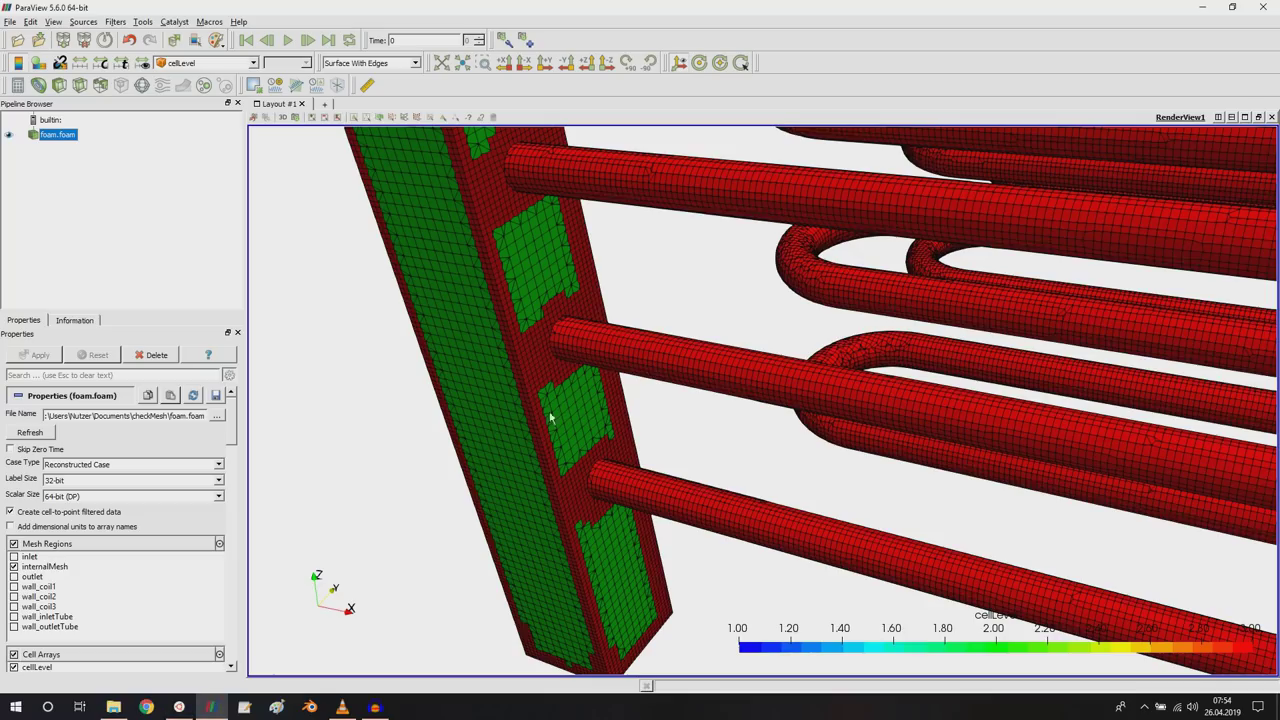
pyautogui.scroll(5, 622, 395)
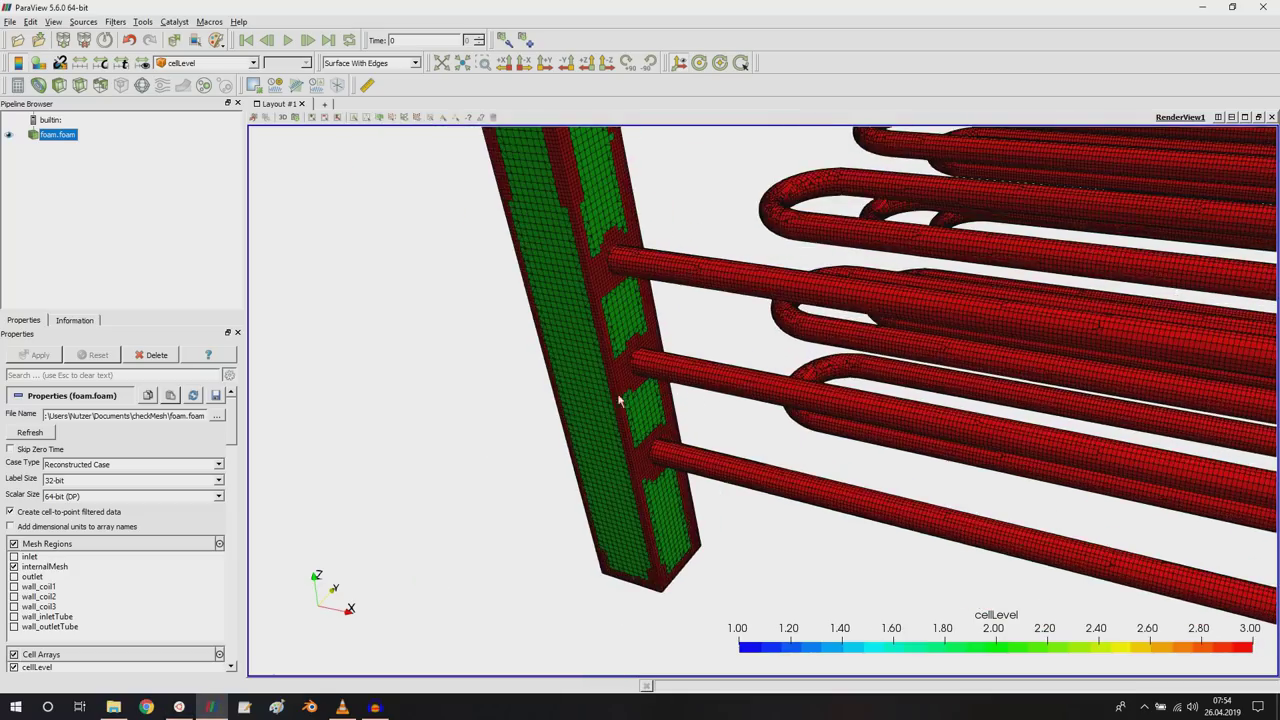
pyautogui.click(42, 434)
pyautogui.scroll(-3, 60, 568)
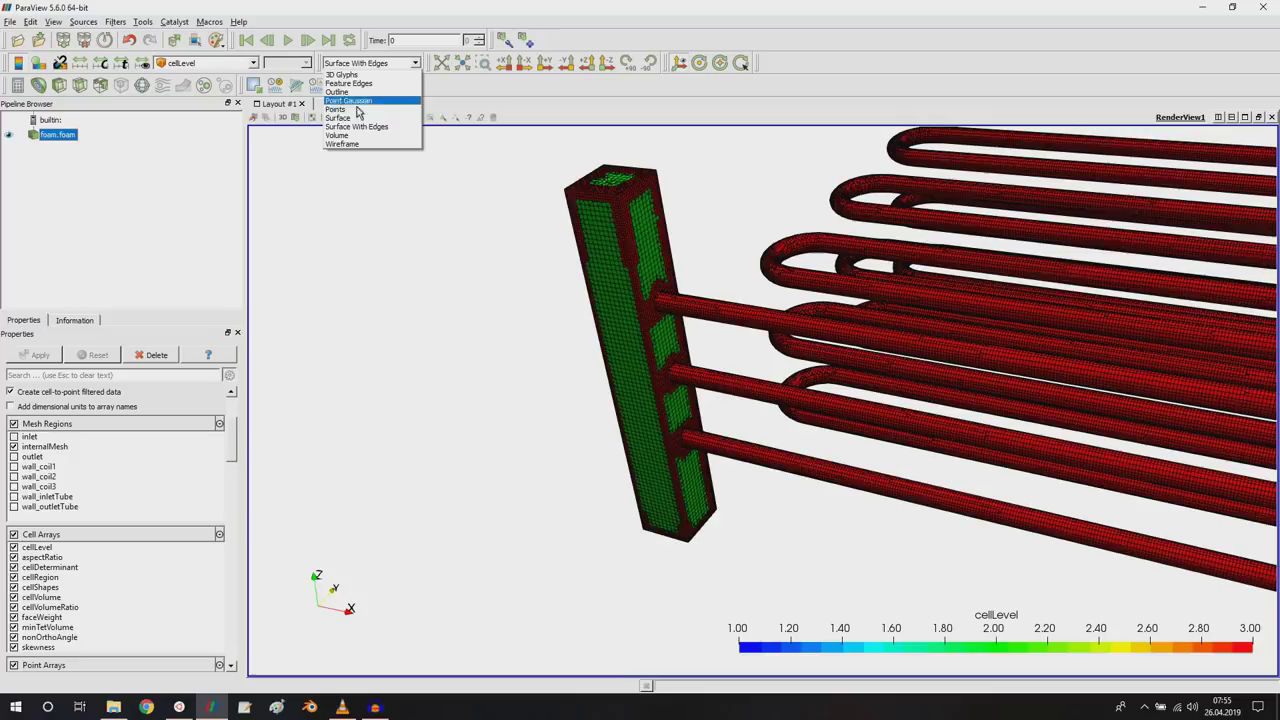
pyautogui.click(338, 117)
pyautogui.moveTo(933, 310); pyautogui.dragTo(545, 315)
# Colour by cellVolume, move the legend right, and set a custom range maximum of 0.0012
pyautogui.click(205, 62)
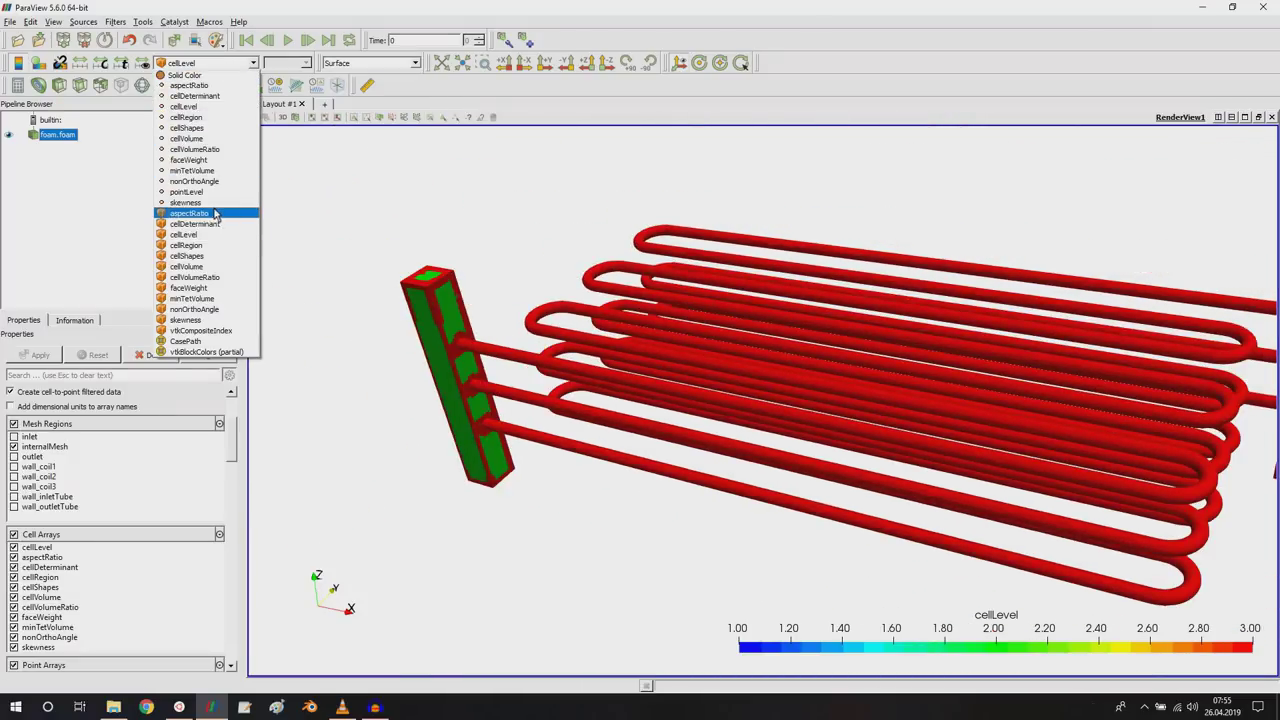
pyautogui.click(190, 267)
pyautogui.moveTo(928, 428); pyautogui.dragTo(780, 400)
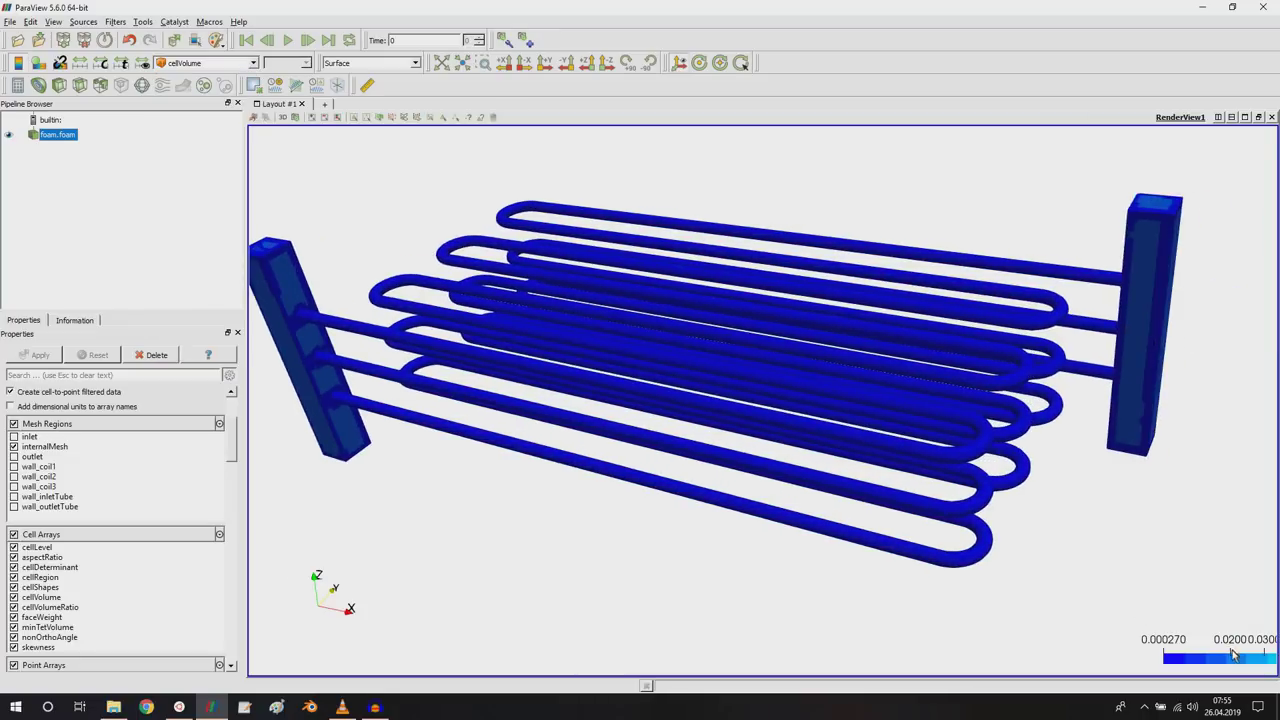
pyautogui.moveTo(1230, 657); pyautogui.dragTo(1182, 625)
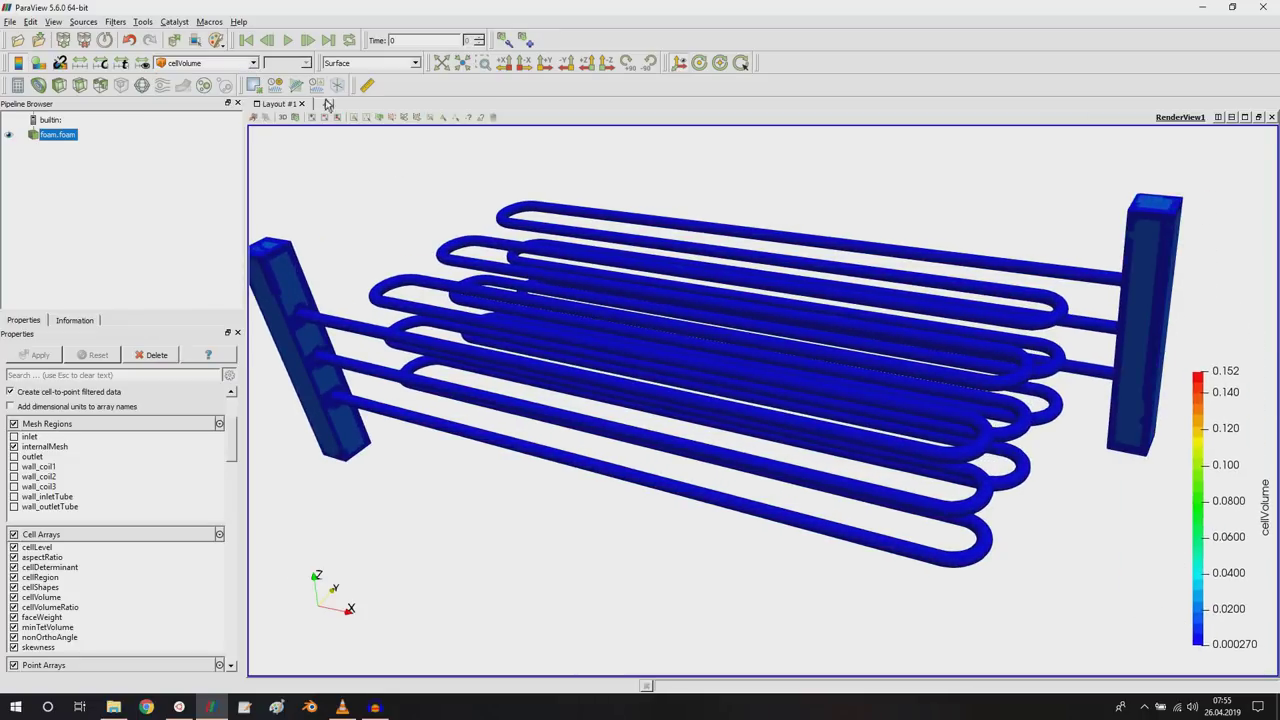
pyautogui.click(100, 64)
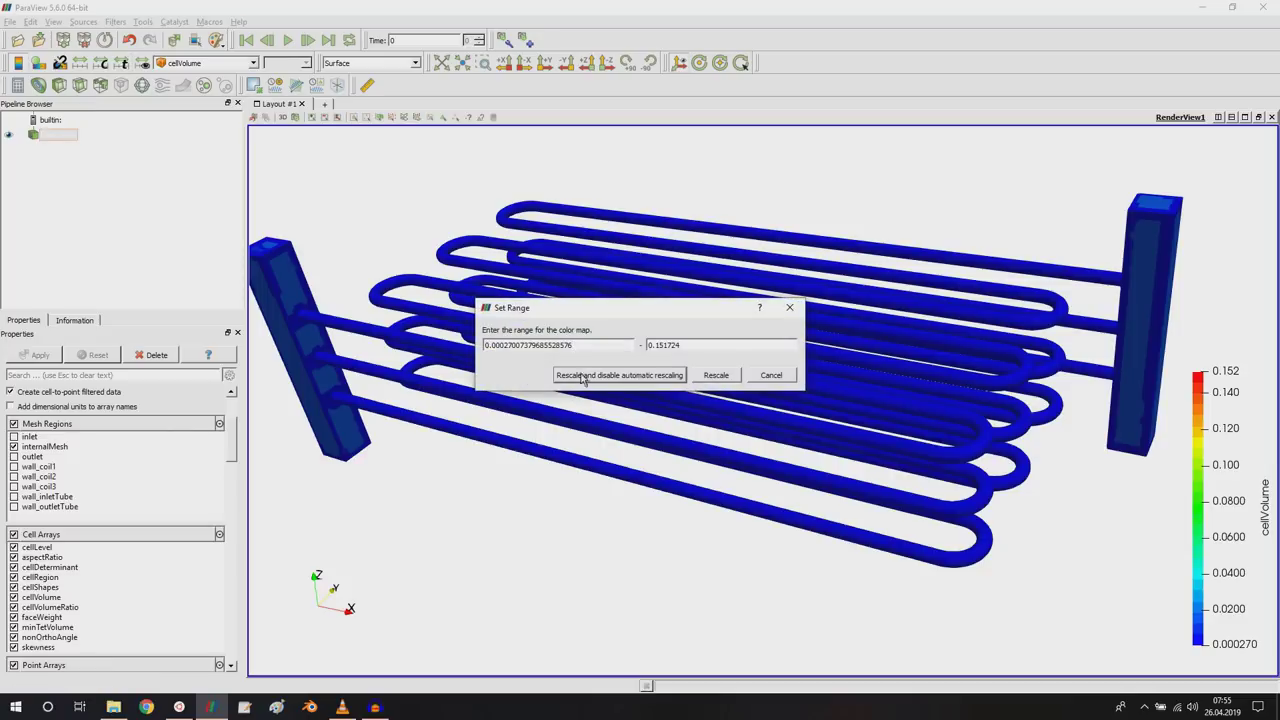
pyautogui.press('Tab')
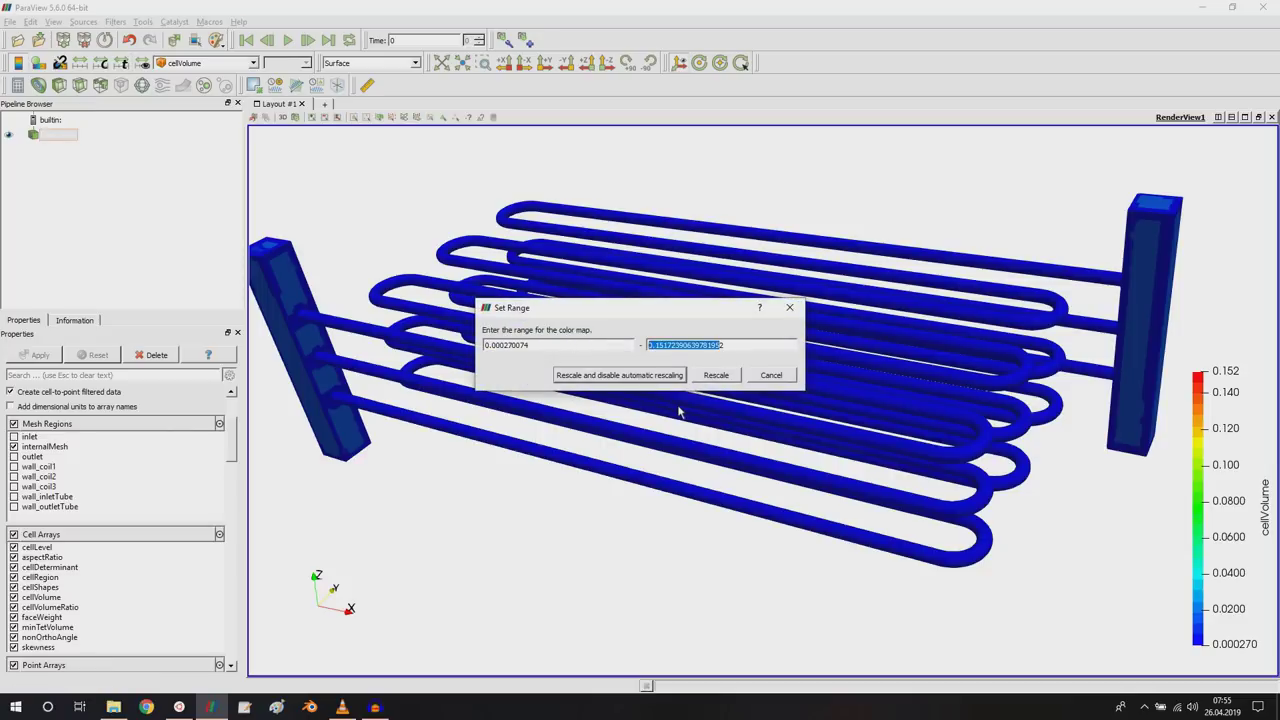
pyautogui.write('0.0012')
pyautogui.press('Return')
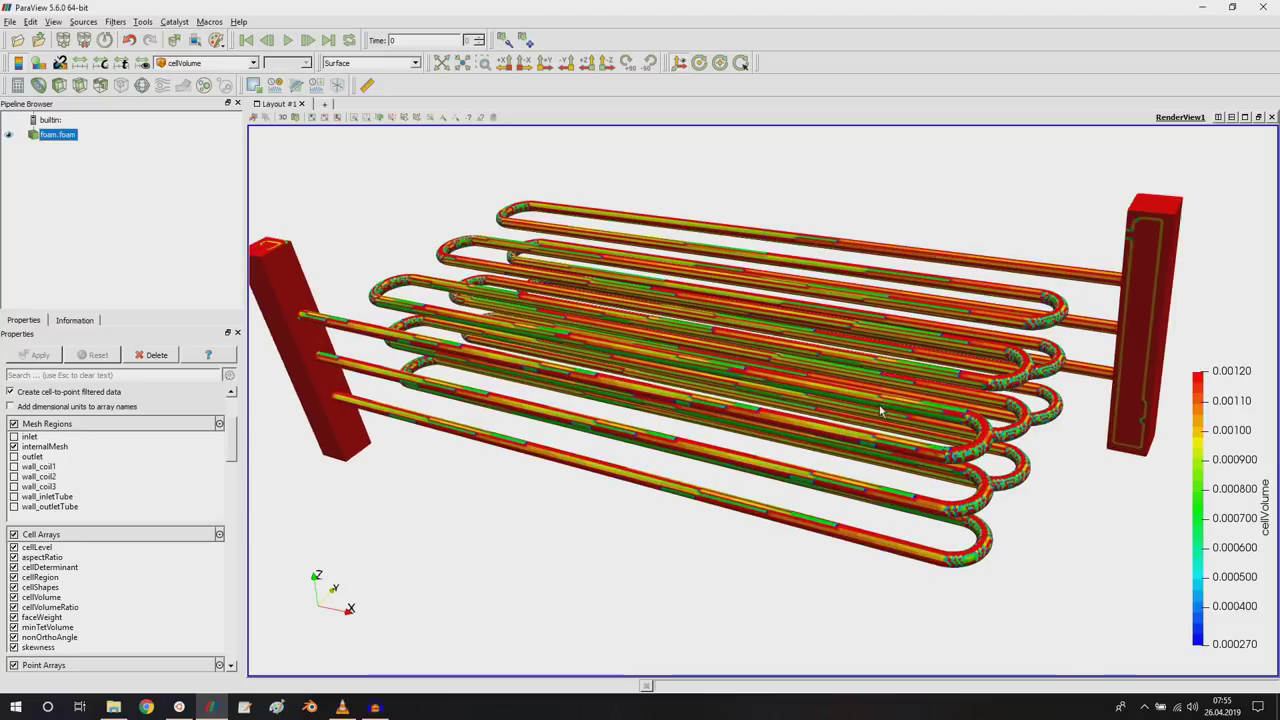
# Colour the mesh by skewness, then nonOrthoAngle (0.121–48.7), with the legend on the right edge
pyautogui.click(212, 63)
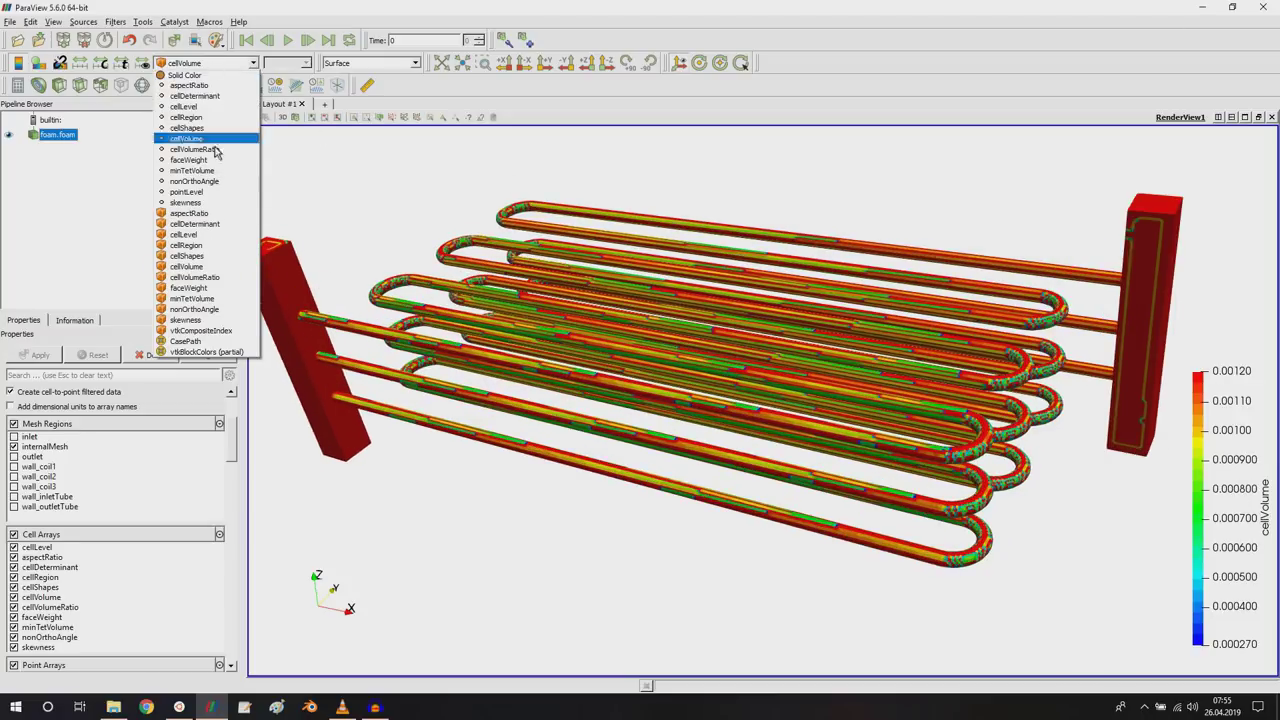
pyautogui.click(212, 322)
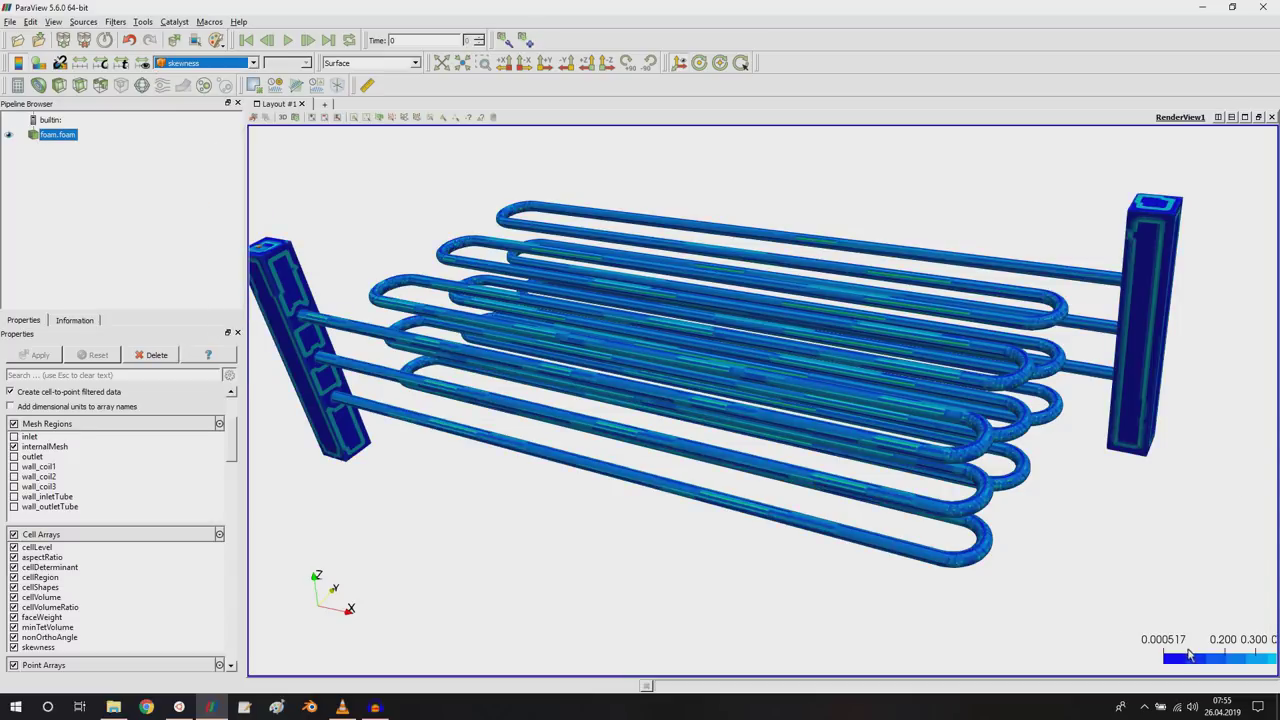
pyautogui.click(212, 64)
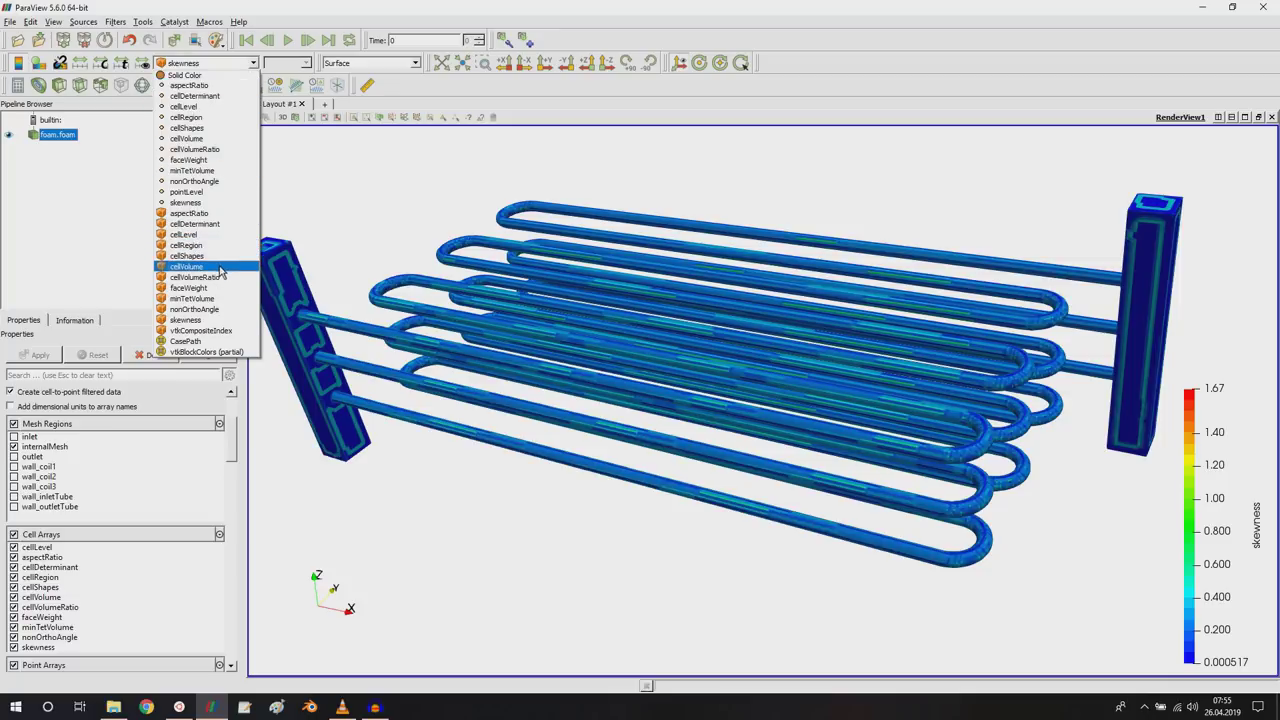
pyautogui.click(196, 309)
pyautogui.moveTo(1262, 648); pyautogui.dragTo(1220, 387)
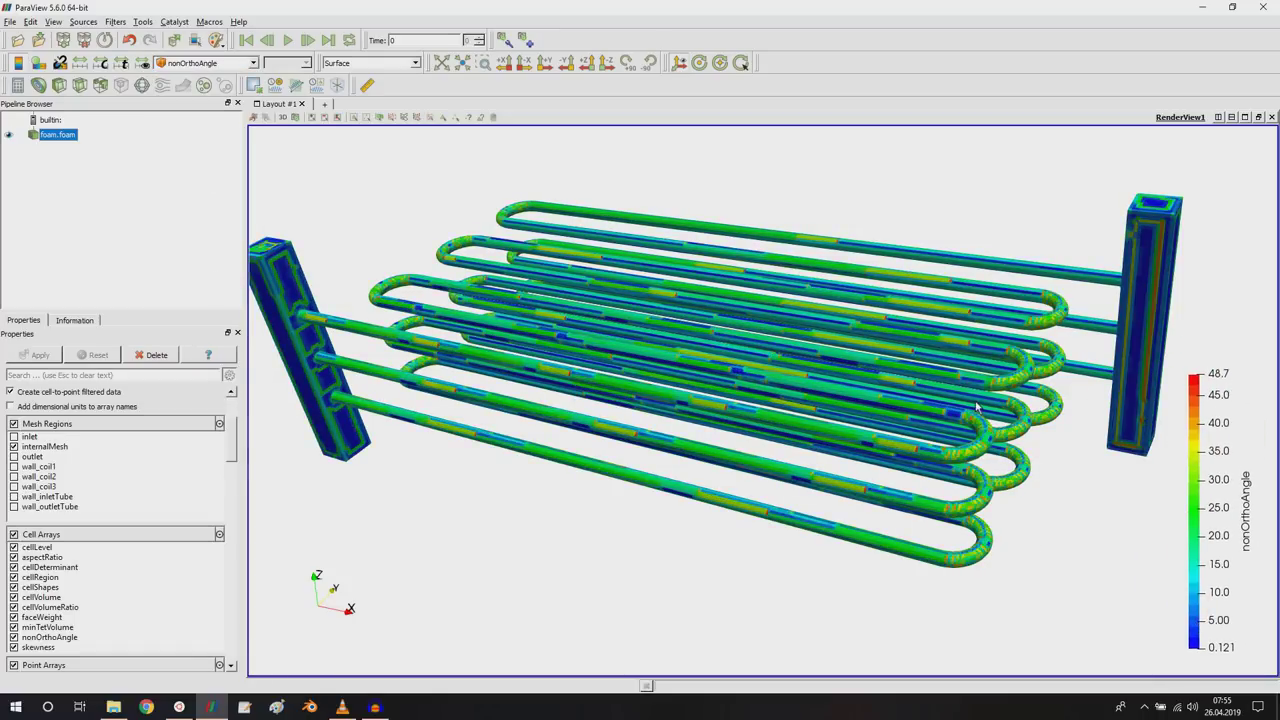
pyautogui.scroll(5, 587, 404)
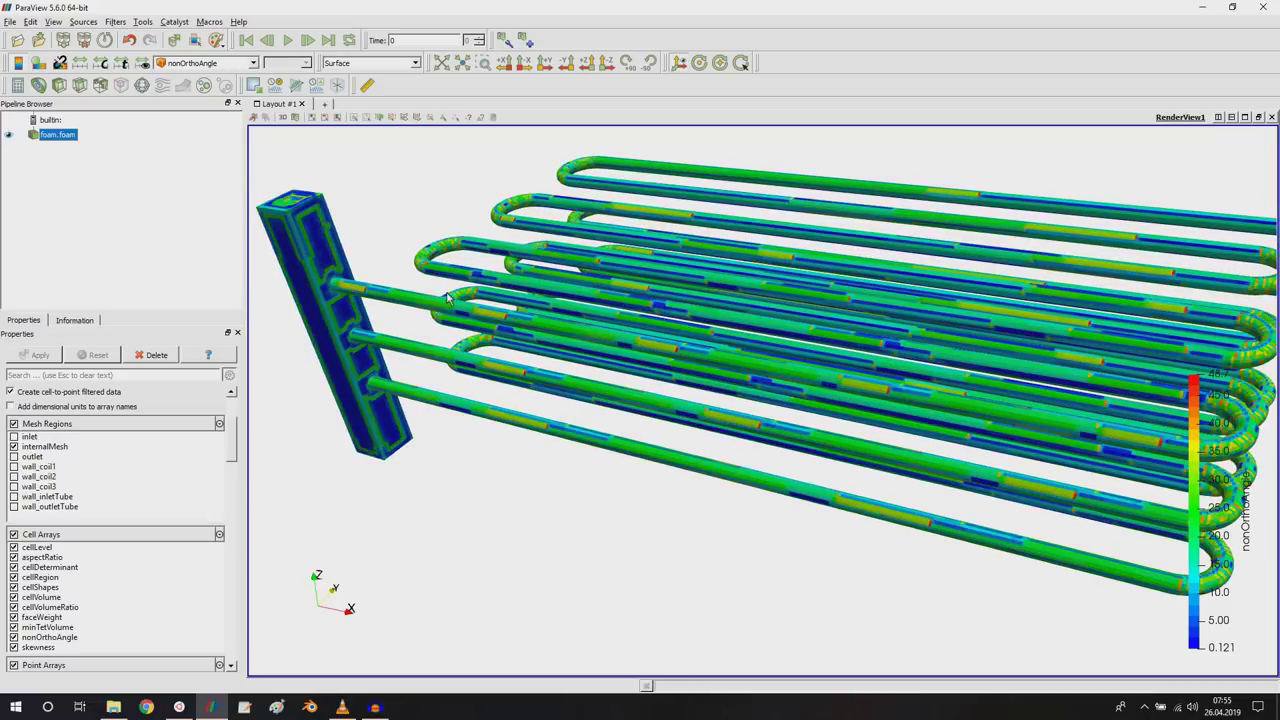
# List the contents of the case directory in the terminal
pyautogui.click(179, 707)
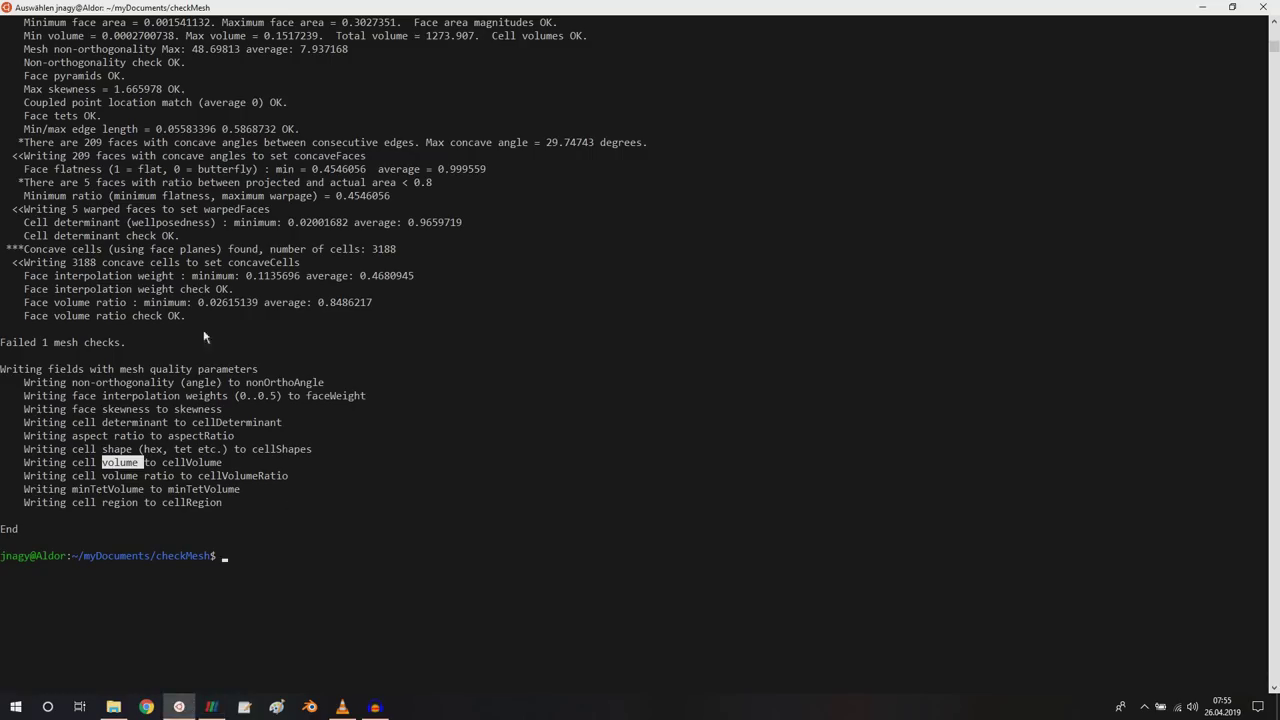
pyautogui.scroll(2, 308, 363)
pyautogui.scroll(-1, 310, 450)
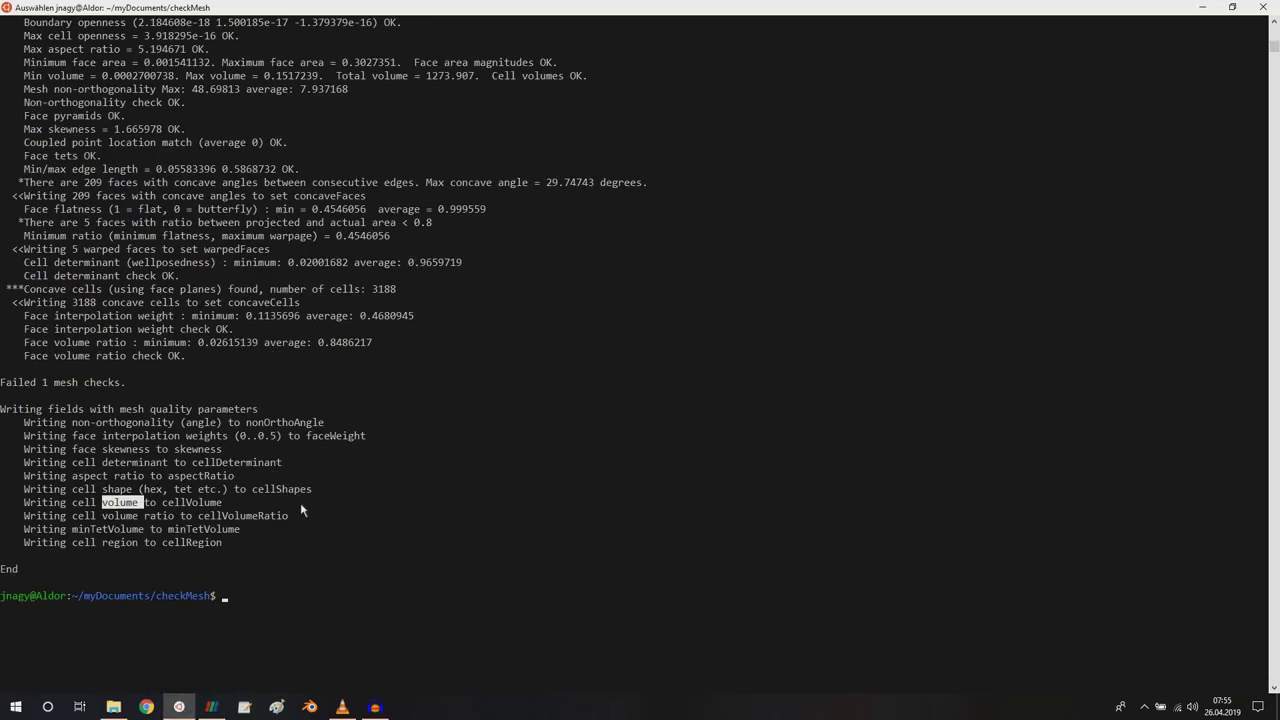
pyautogui.write('ls')
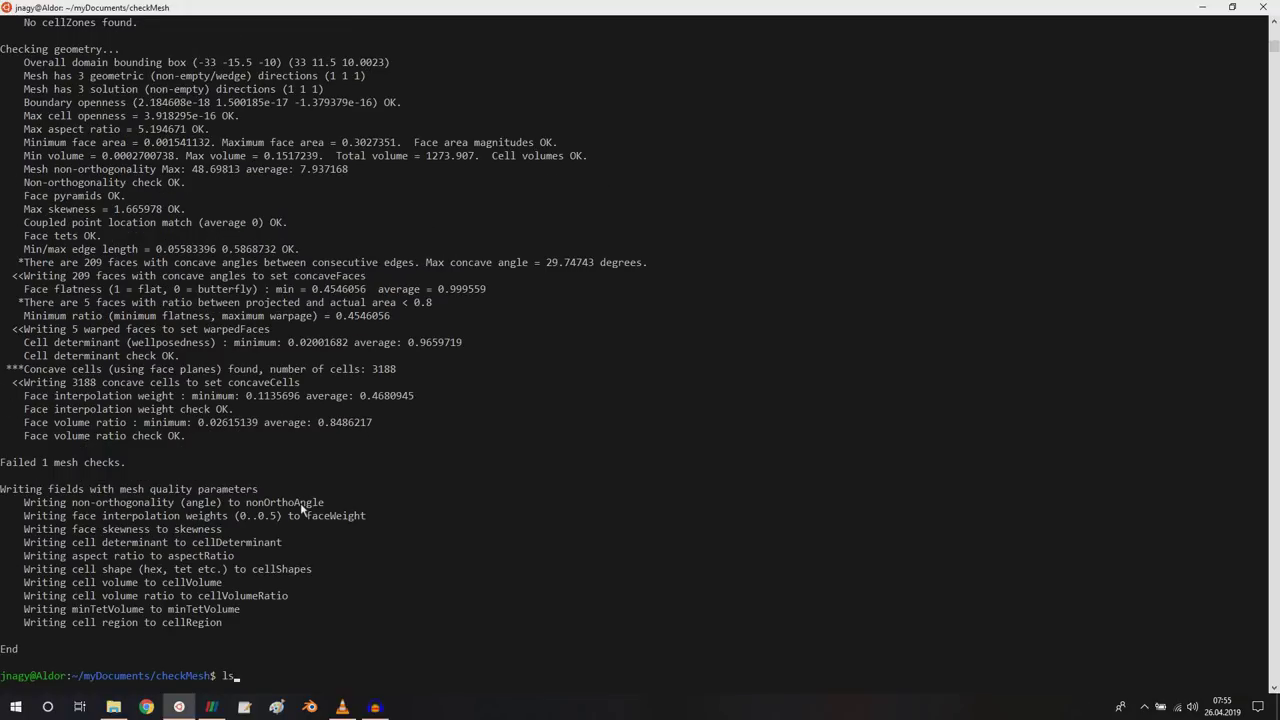
pyautogui.press('Return')
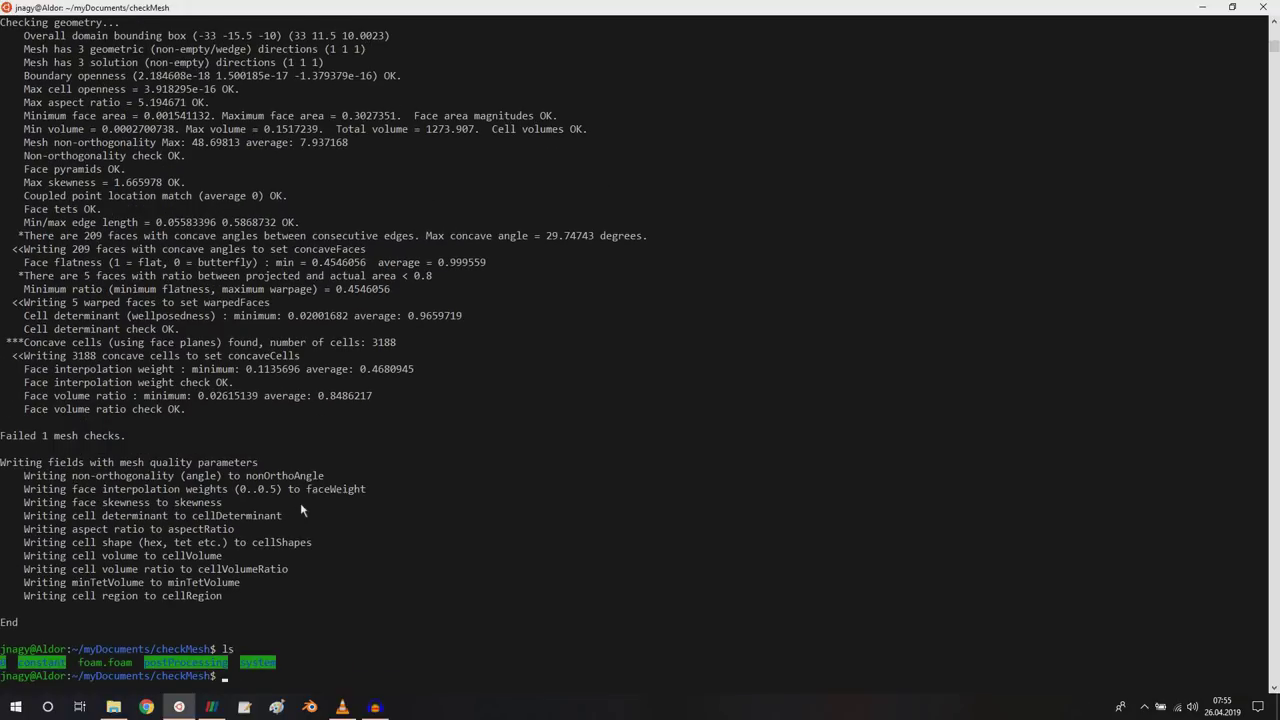
# Change into the postProcessing folder and list its contents
pyautogui.doubleClick(195, 663)
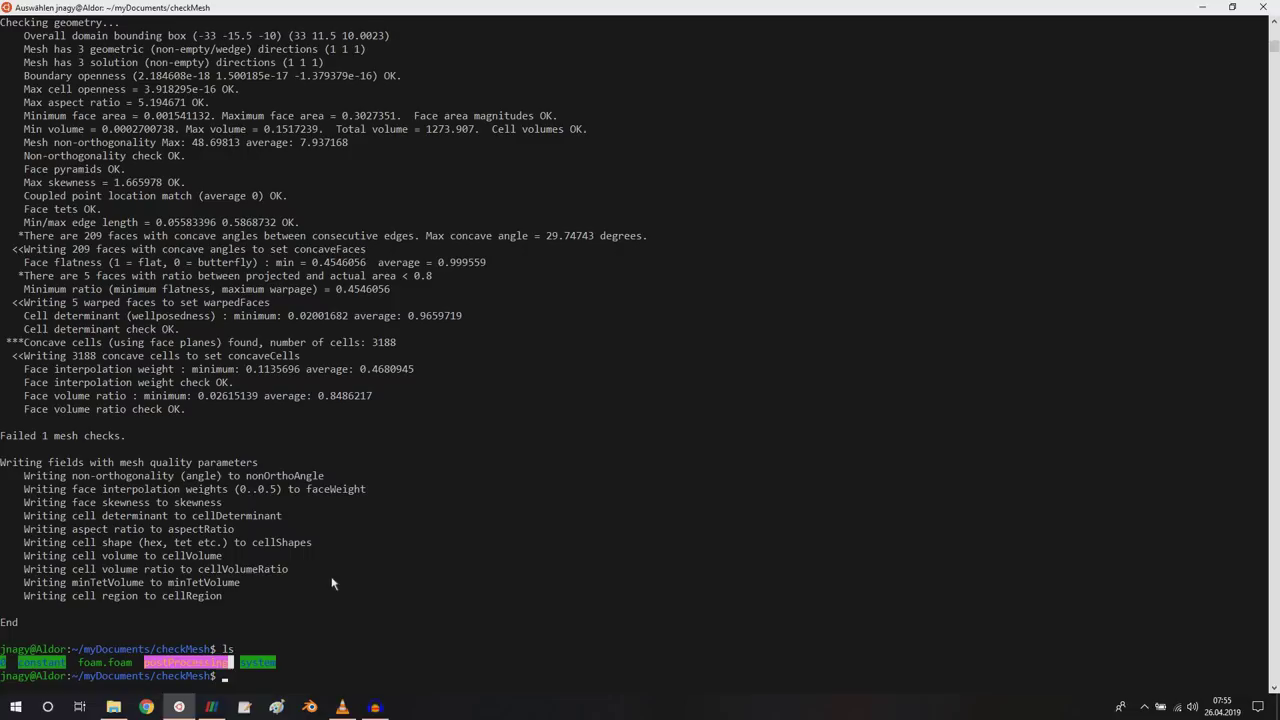
pyautogui.write('cd p')
pyautogui.press('Tab')
pyautogui.press('Return')
pyautogui.write('ls')
pyautogui.press('Return')
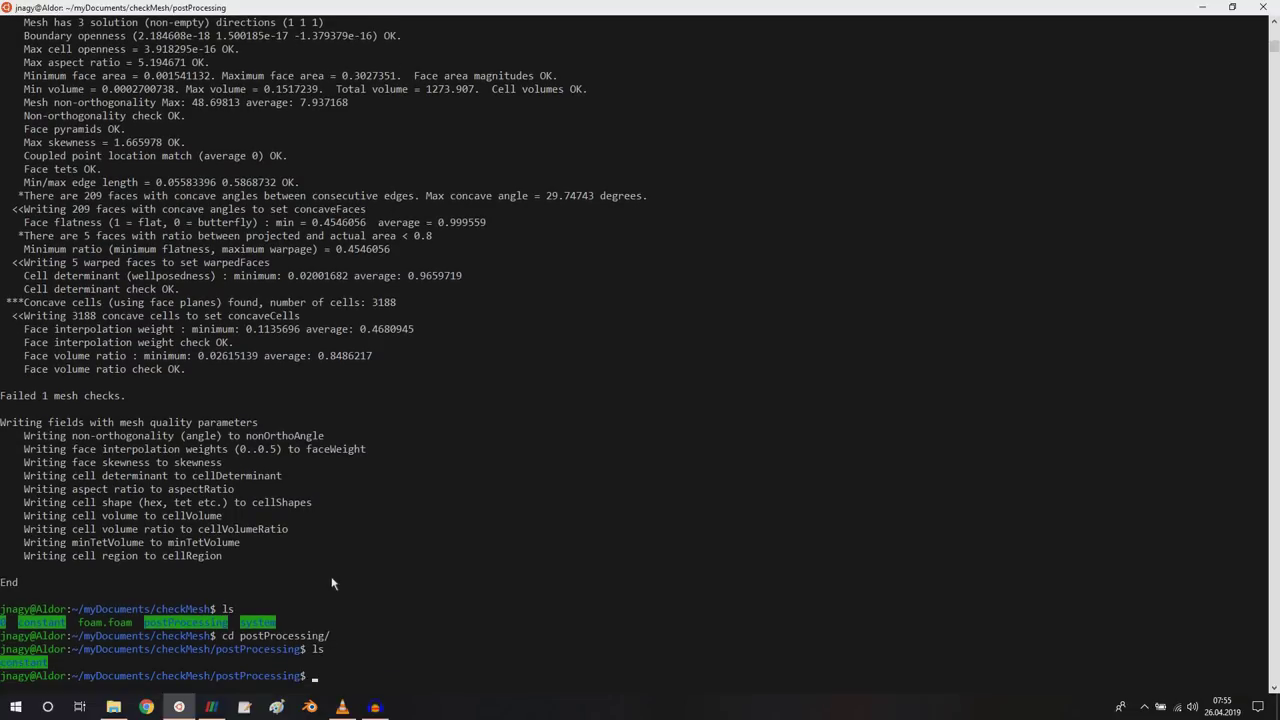
# Change into constant and list the concaveCells, concaveFaces and warpedFaces sets
pyautogui.write('cd c')
pyautogui.press('Tab')
pyautogui.press('Return')
pyautogui.write('ls')
pyautogui.press('Return')
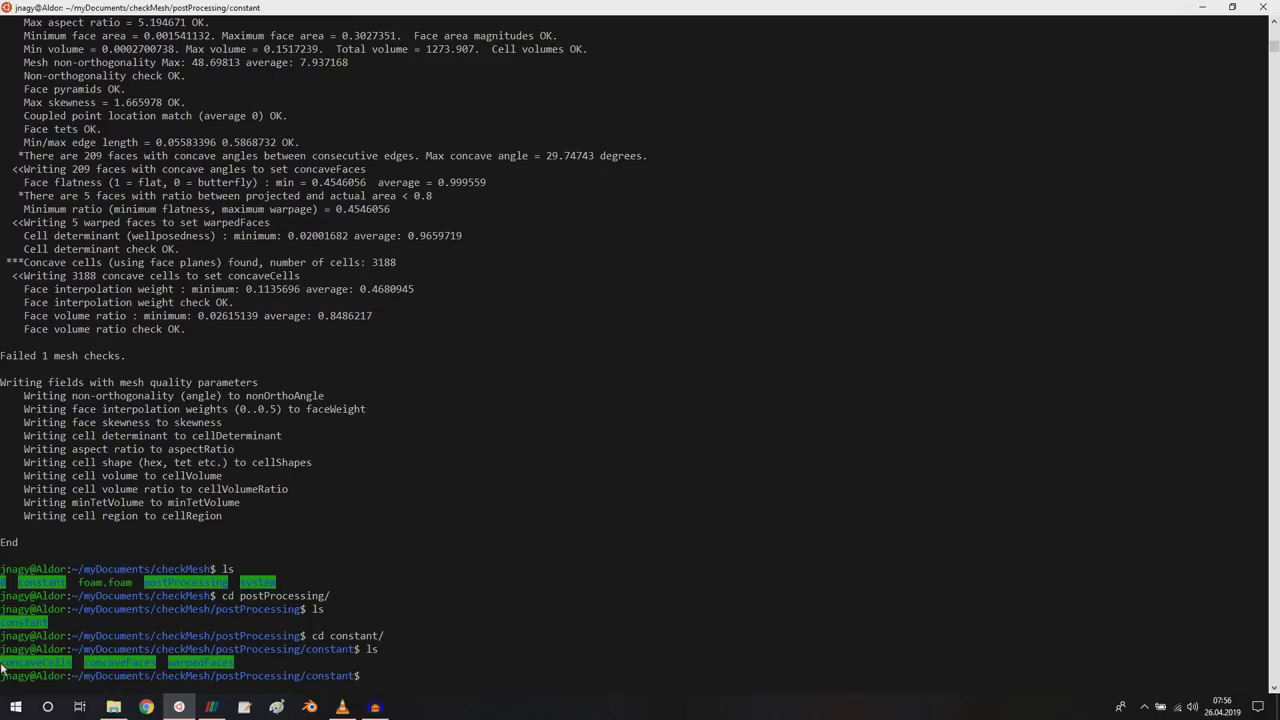
pyautogui.moveTo(2, 669); pyautogui.dragTo(235, 670)
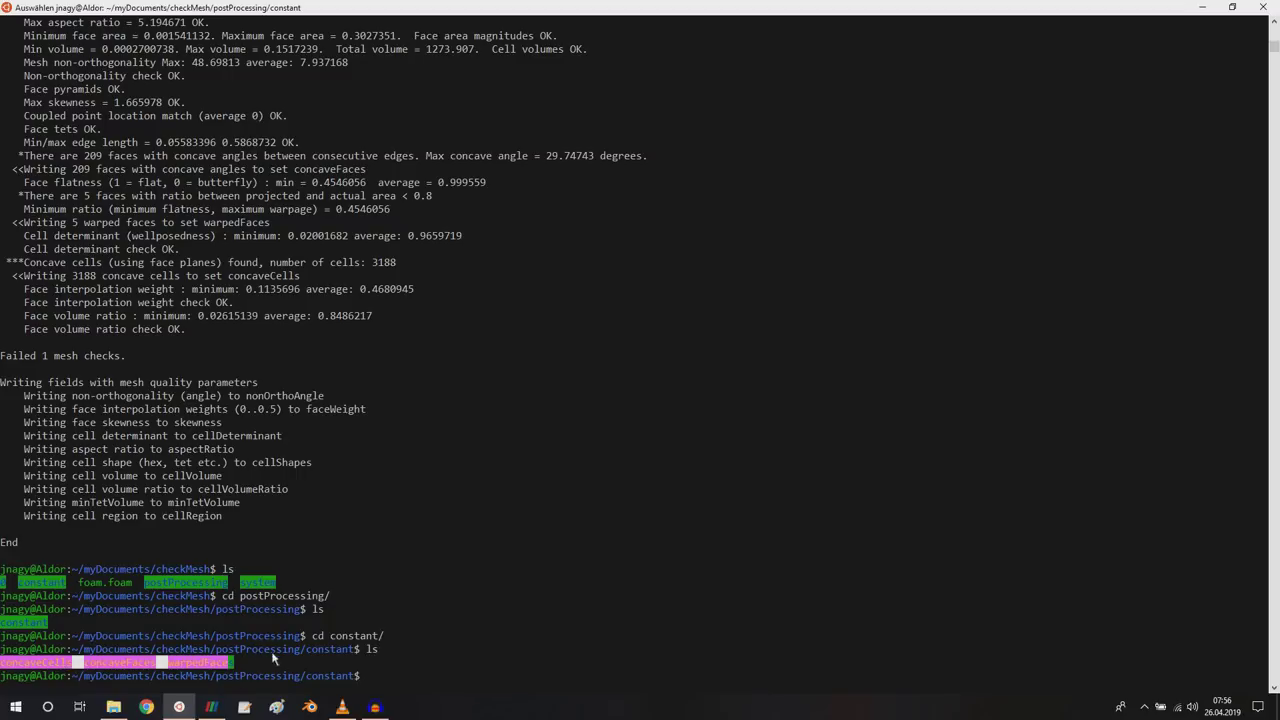
pyautogui.doubleClick(115, 667)
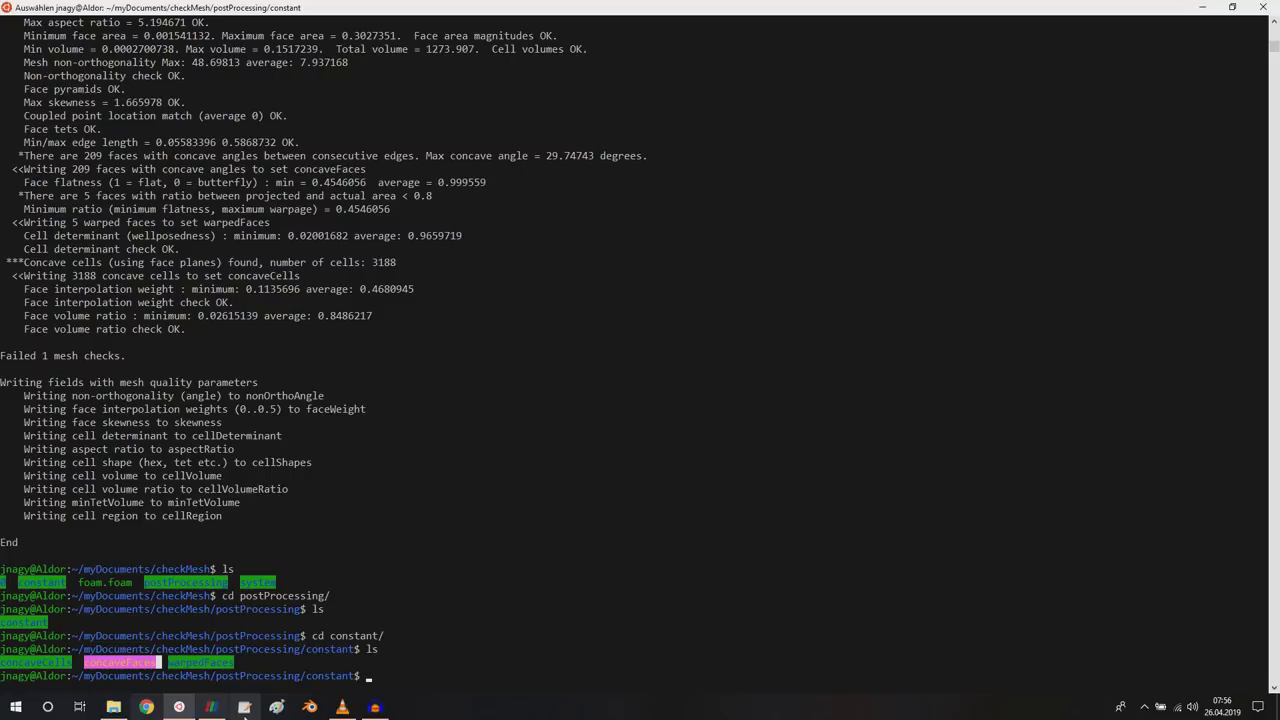
# Open postProcessing/constant/concaveFaces/concaveFaces.vtk in ParaView and apply it
pyautogui.click(211, 707)
pyautogui.click(17, 42)
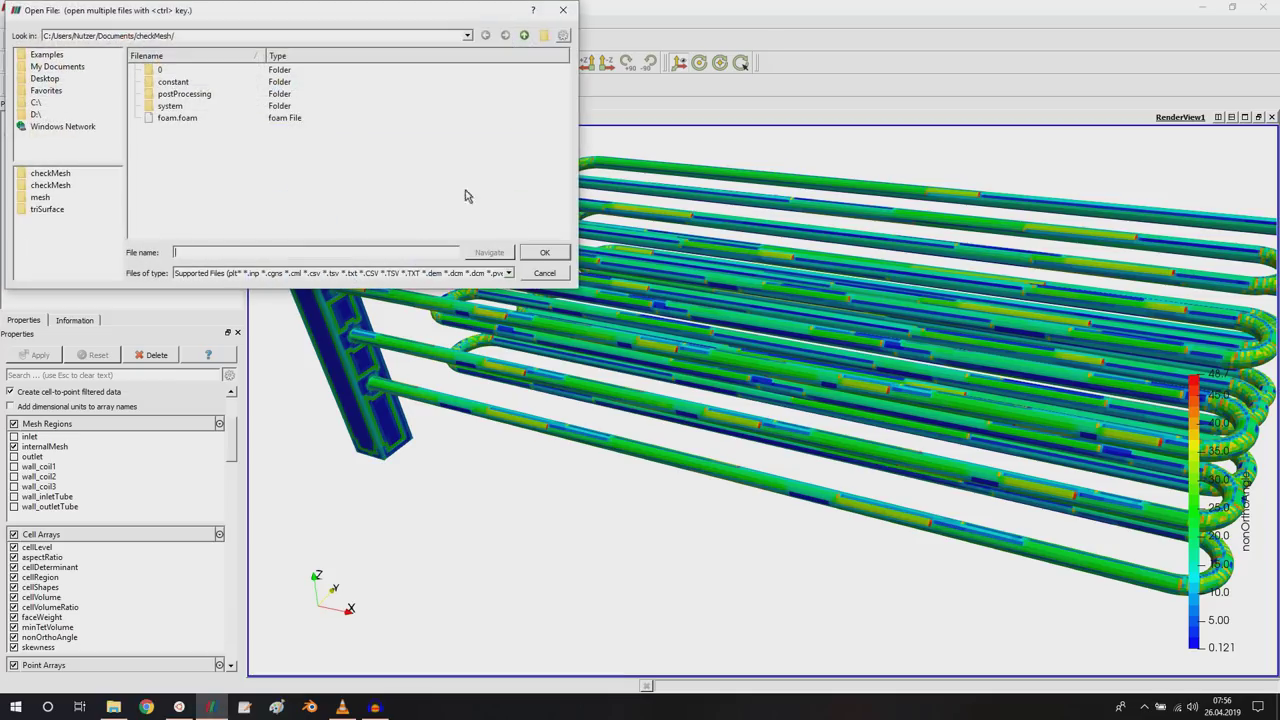
pyautogui.doubleClick(161, 94)
pyautogui.doubleClick(171, 72)
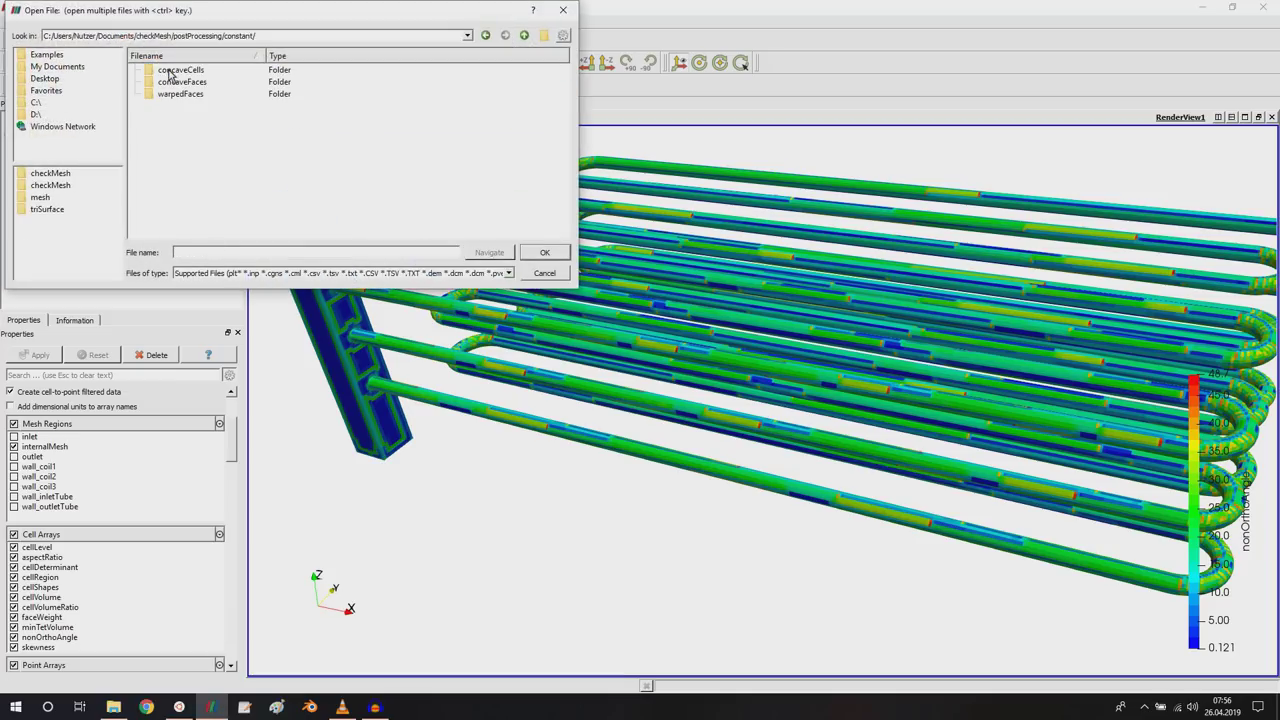
pyautogui.doubleClick(178, 82)
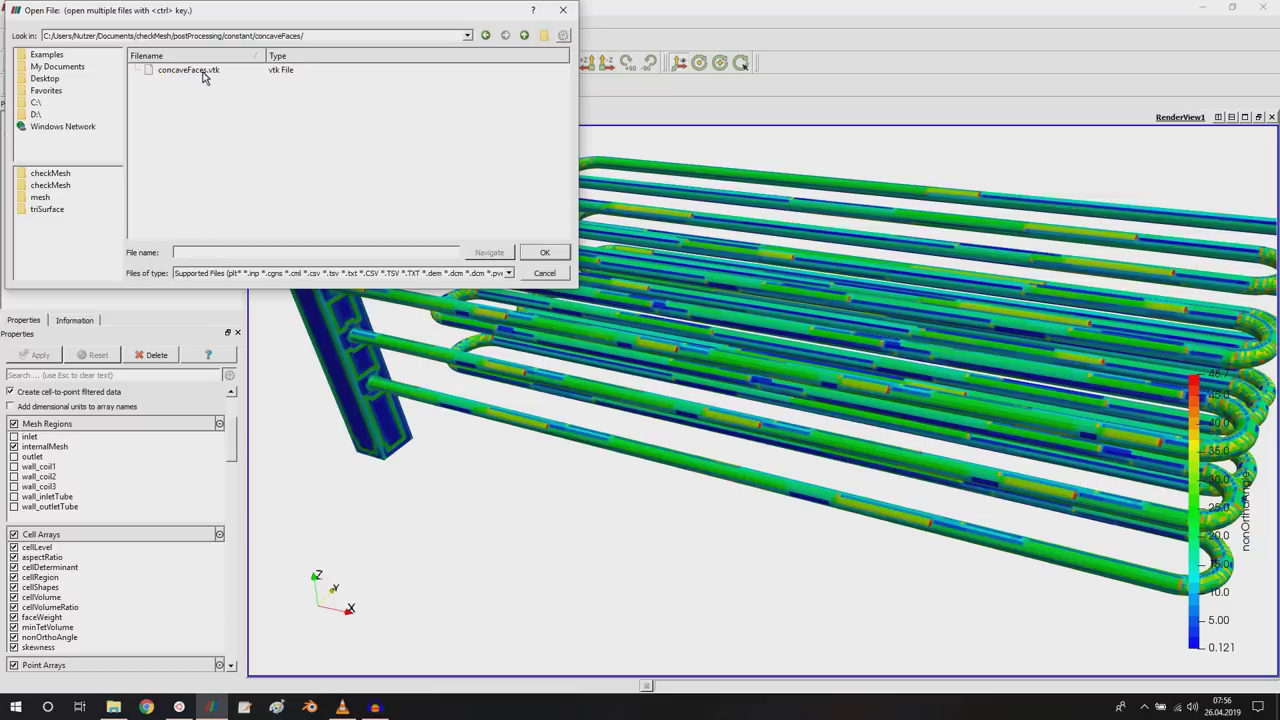
pyautogui.doubleClick(200, 72)
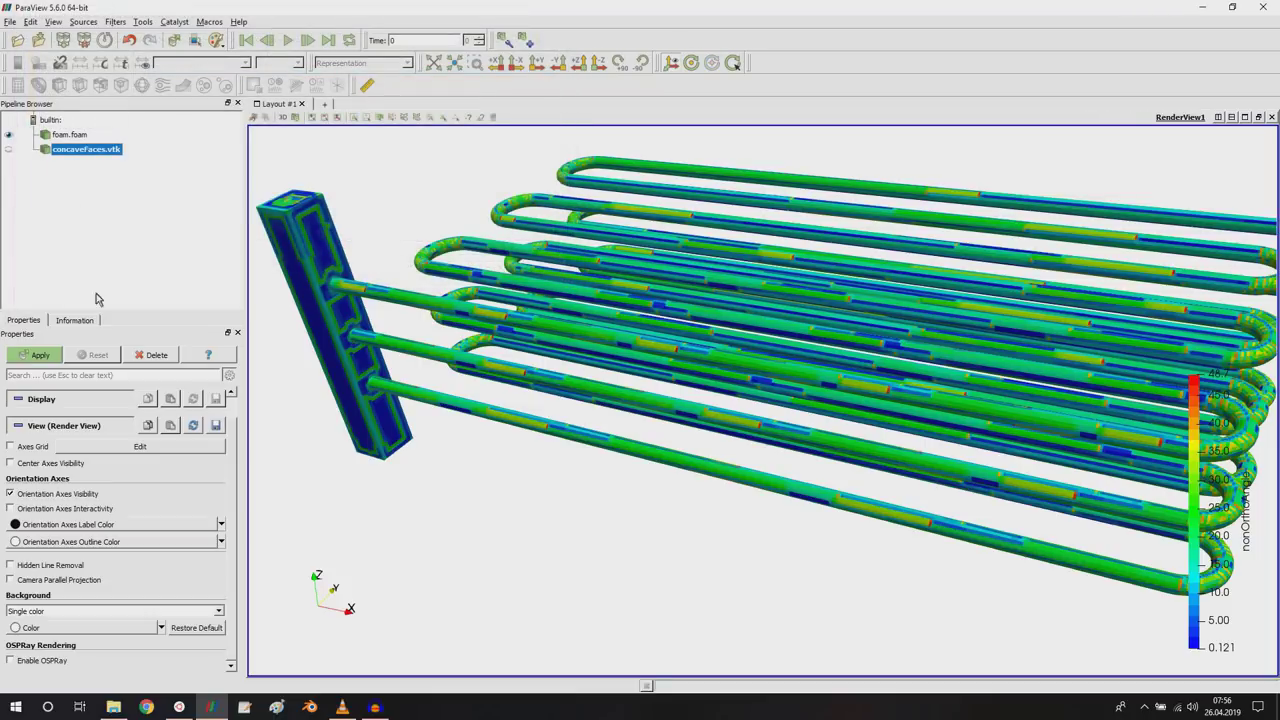
pyautogui.click(40, 356)
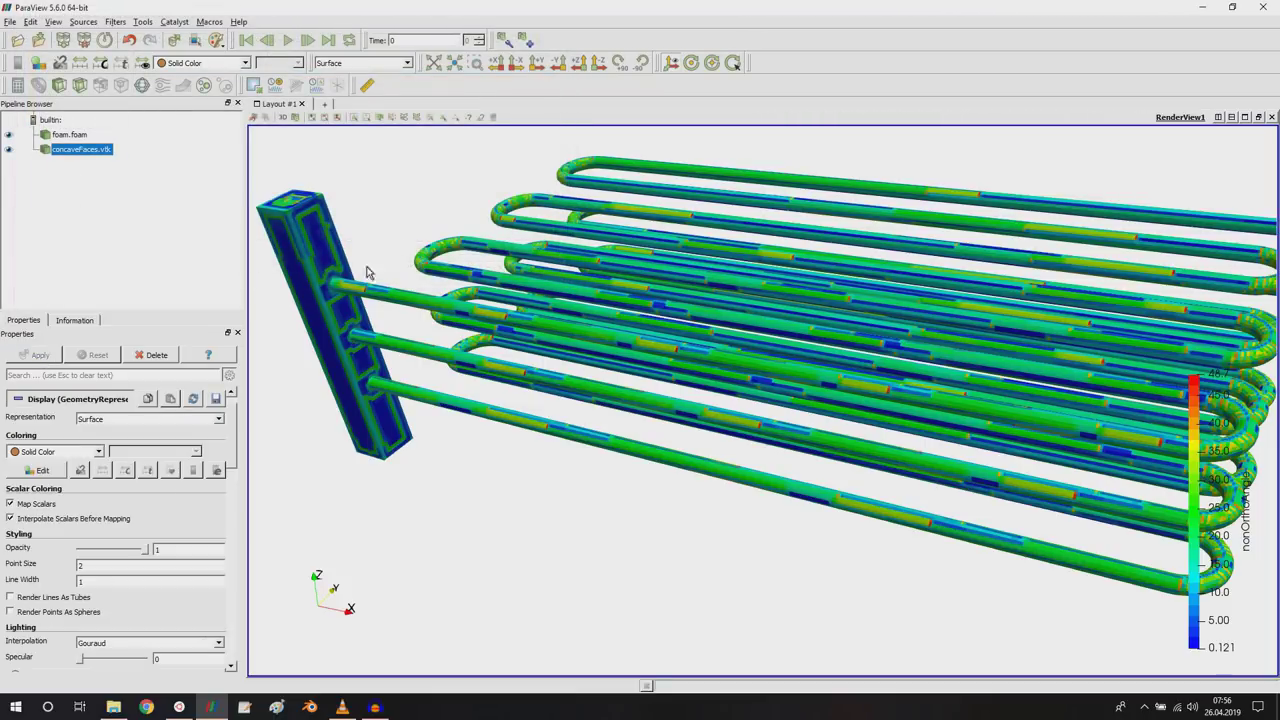
# Hide the foam.foam mesh and rotate and zoom around the concave faces
pyautogui.scroll(-3, 773, 317)
pyautogui.click(8, 135)
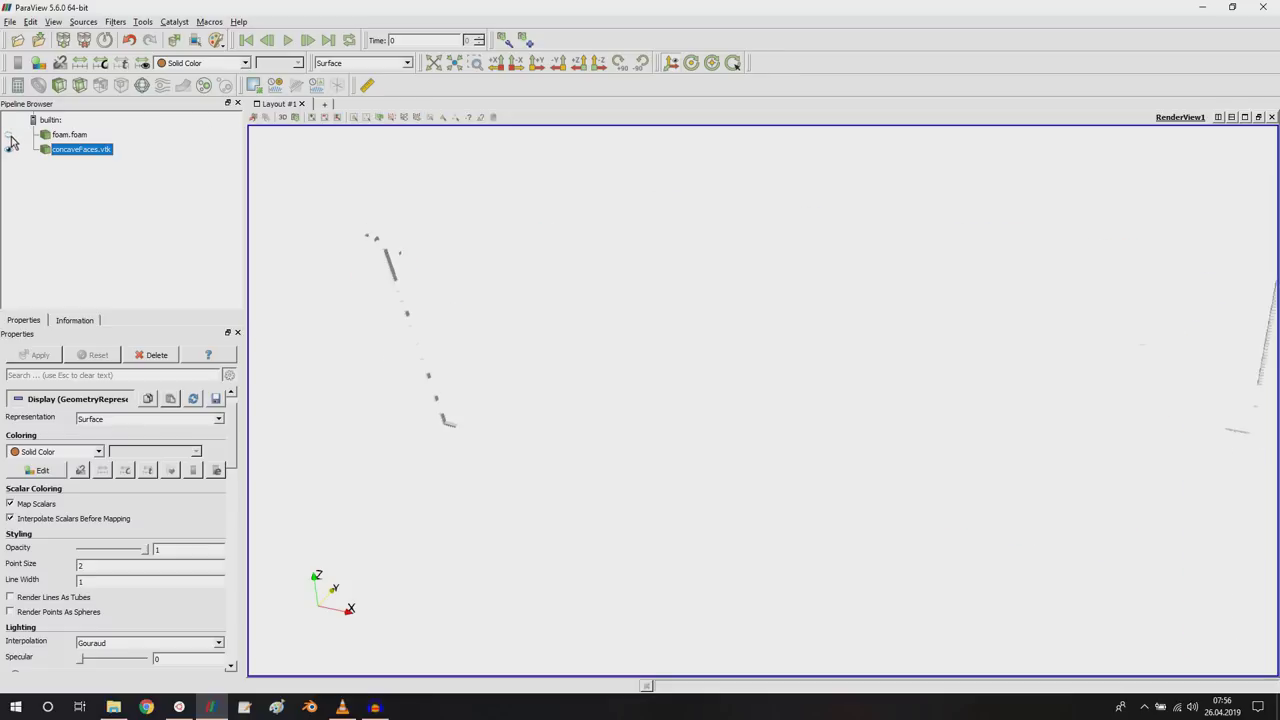
pyautogui.moveTo(546, 383); pyautogui.dragTo(715, 380)
pyautogui.scroll(5, 614, 395)
# Draw concaveFaces.vtk as Surface With Edges and rotate to inspect the staircase faces
pyautogui.click(365, 63)
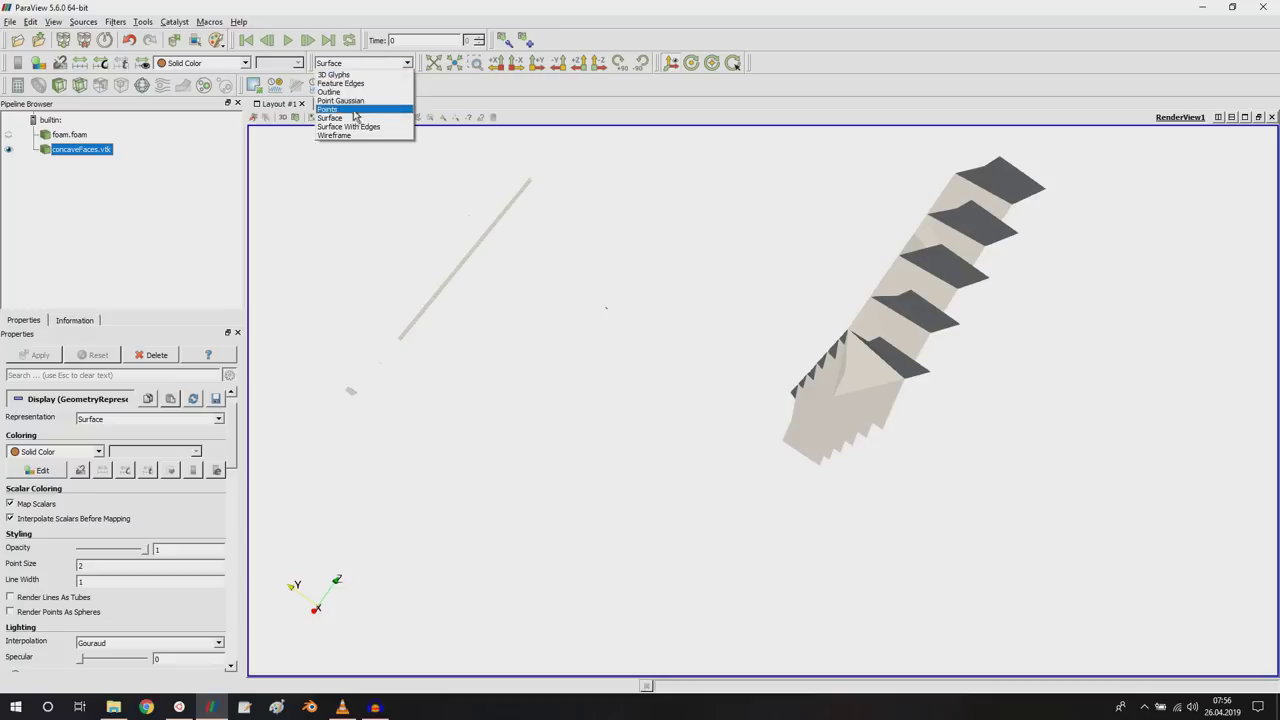
pyautogui.click(345, 124)
pyautogui.moveTo(768, 289); pyautogui.dragTo(742, 366)
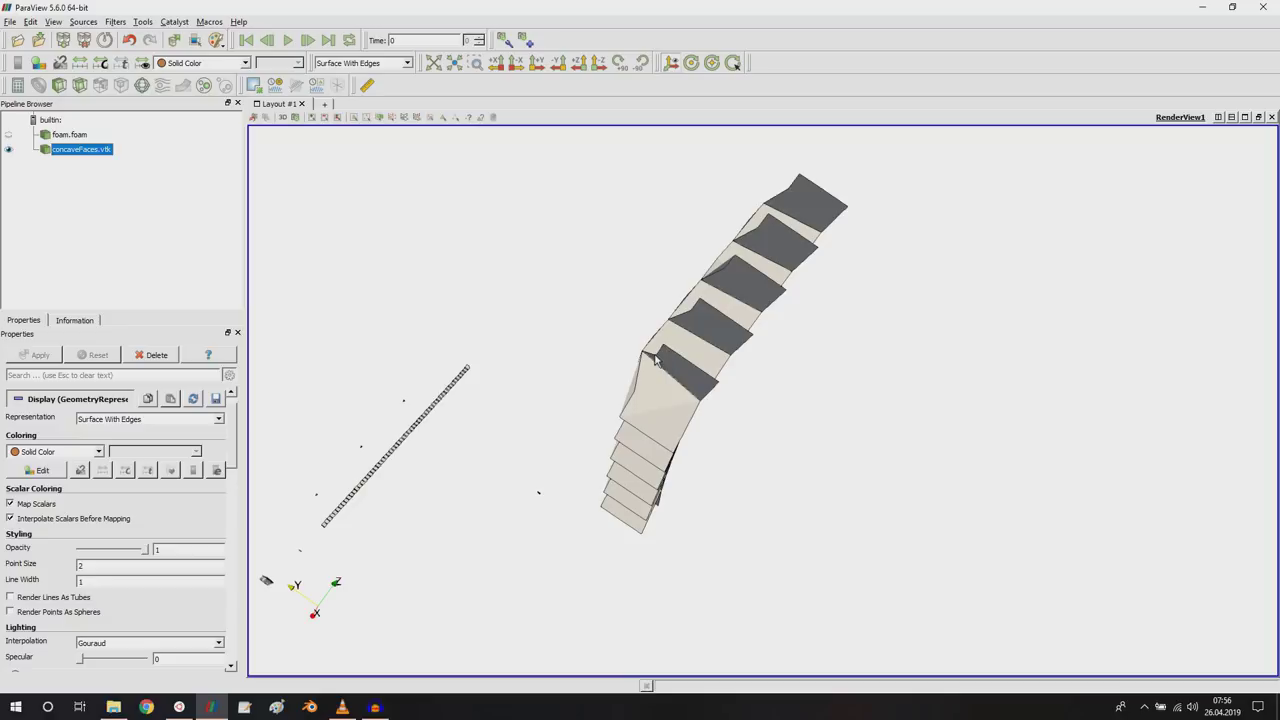
pyautogui.click(699, 357)
# Open constant/concaveCells/concaveCells.vtk and apply it
pyautogui.click(17, 40)
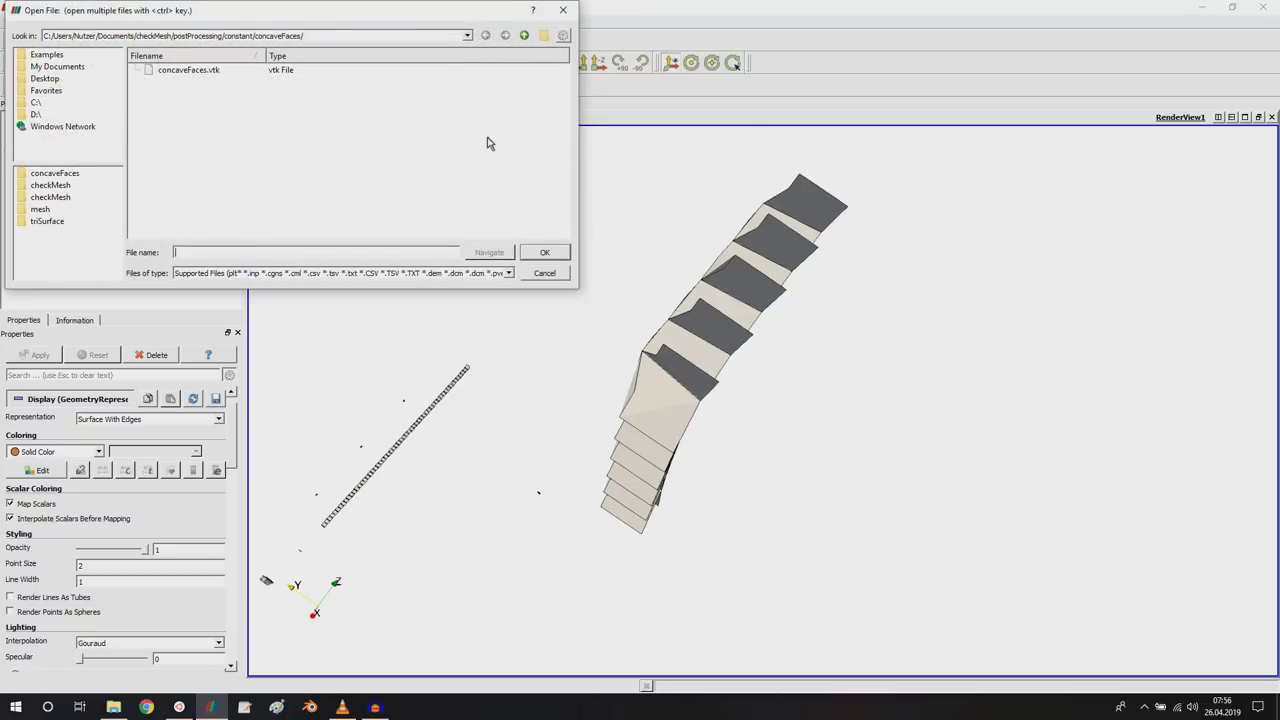
pyautogui.click(524, 36)
pyautogui.doubleClick(195, 72)
pyautogui.doubleClick(190, 71)
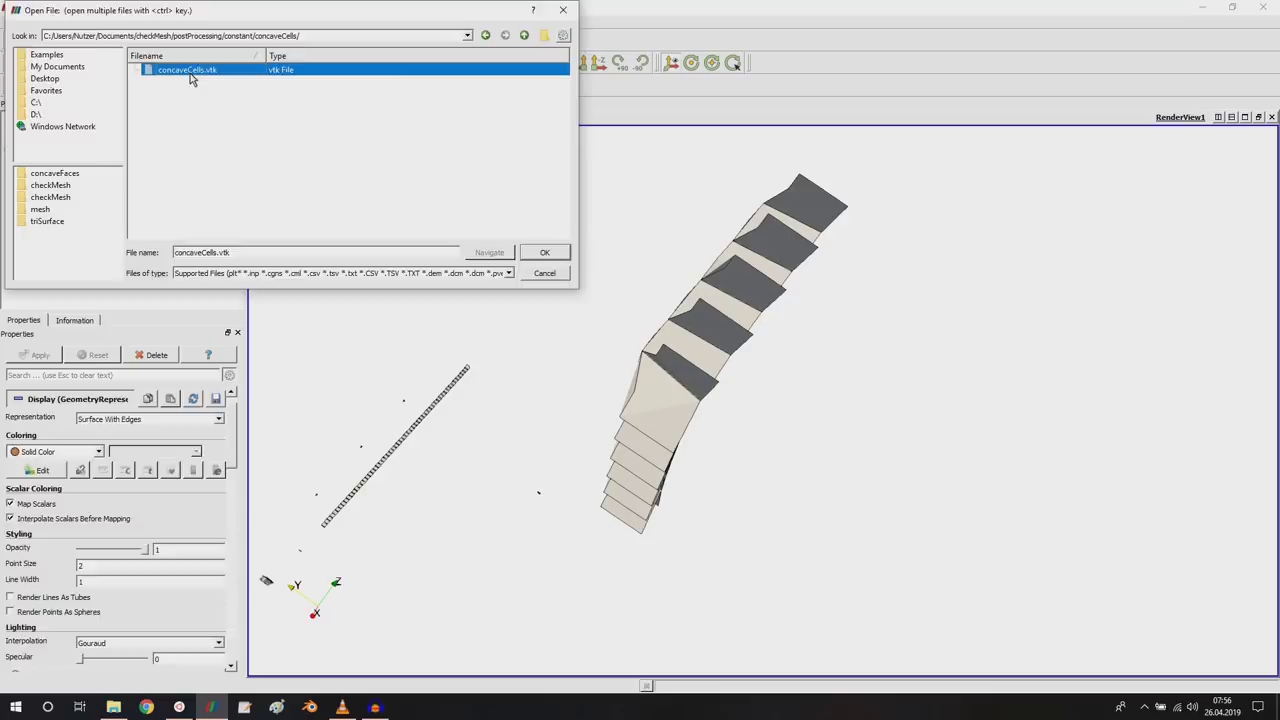
pyautogui.click(42, 358)
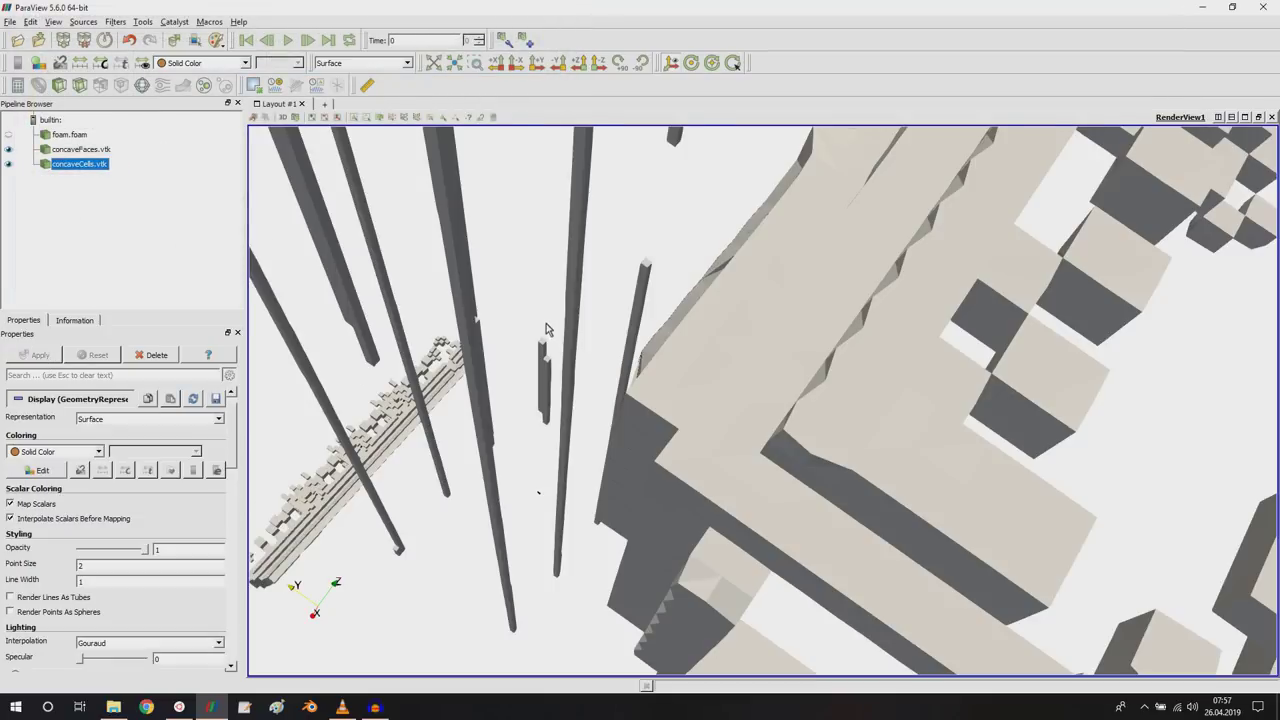
# Hide concaveFaces.vtk, show concave cells as Surface With Edges, and rotate around them
pyautogui.scroll(-5, 549, 330)
pyautogui.click(9, 149)
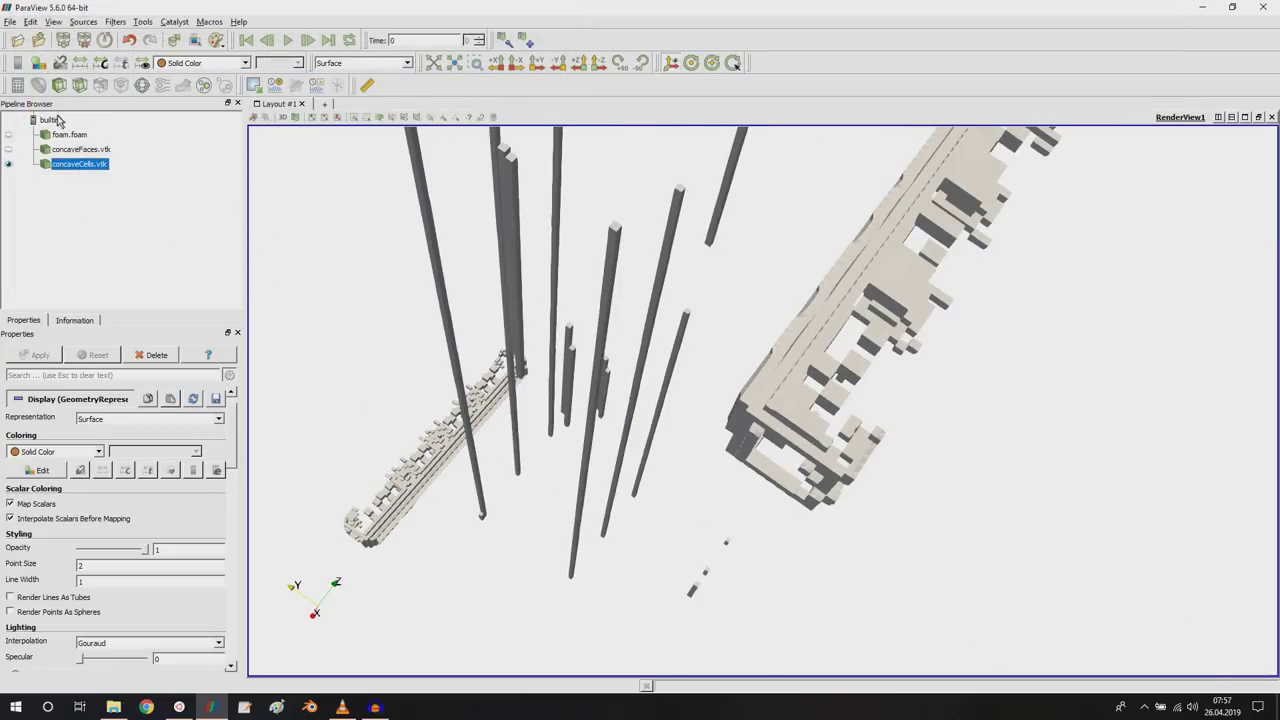
pyautogui.click(363, 62)
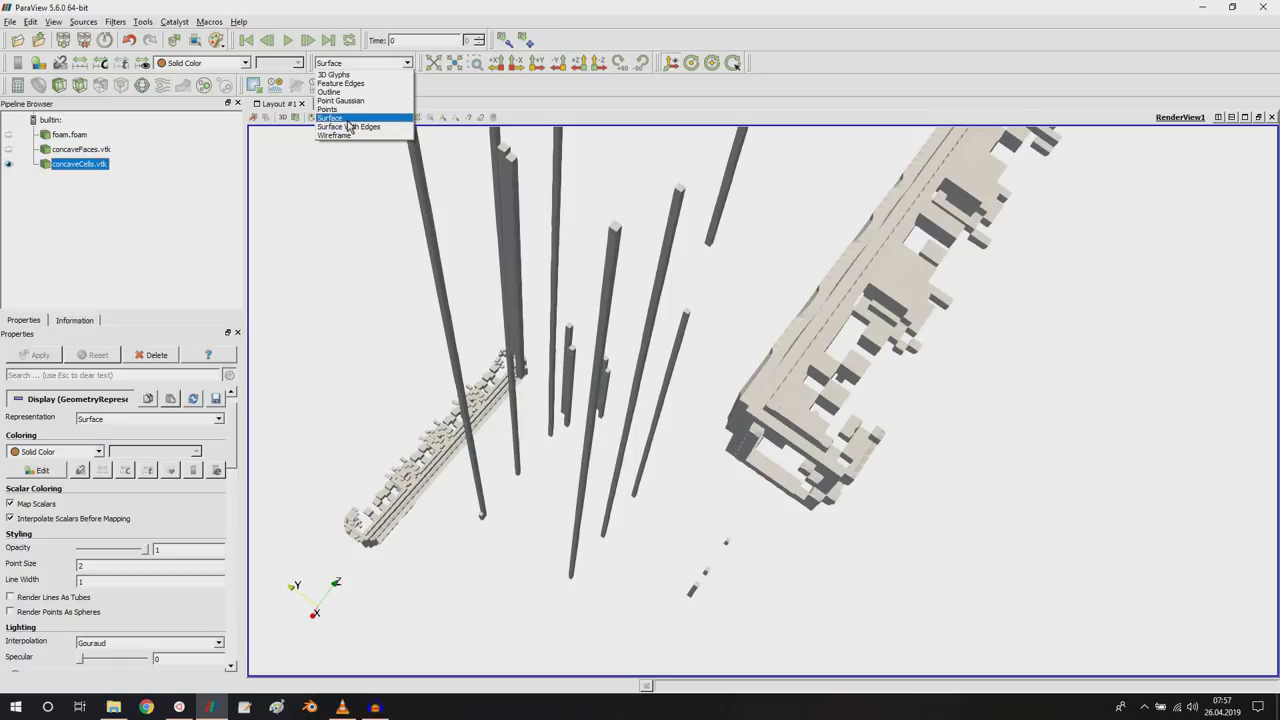
pyautogui.click(351, 127)
pyautogui.scroll(5, 775, 322)
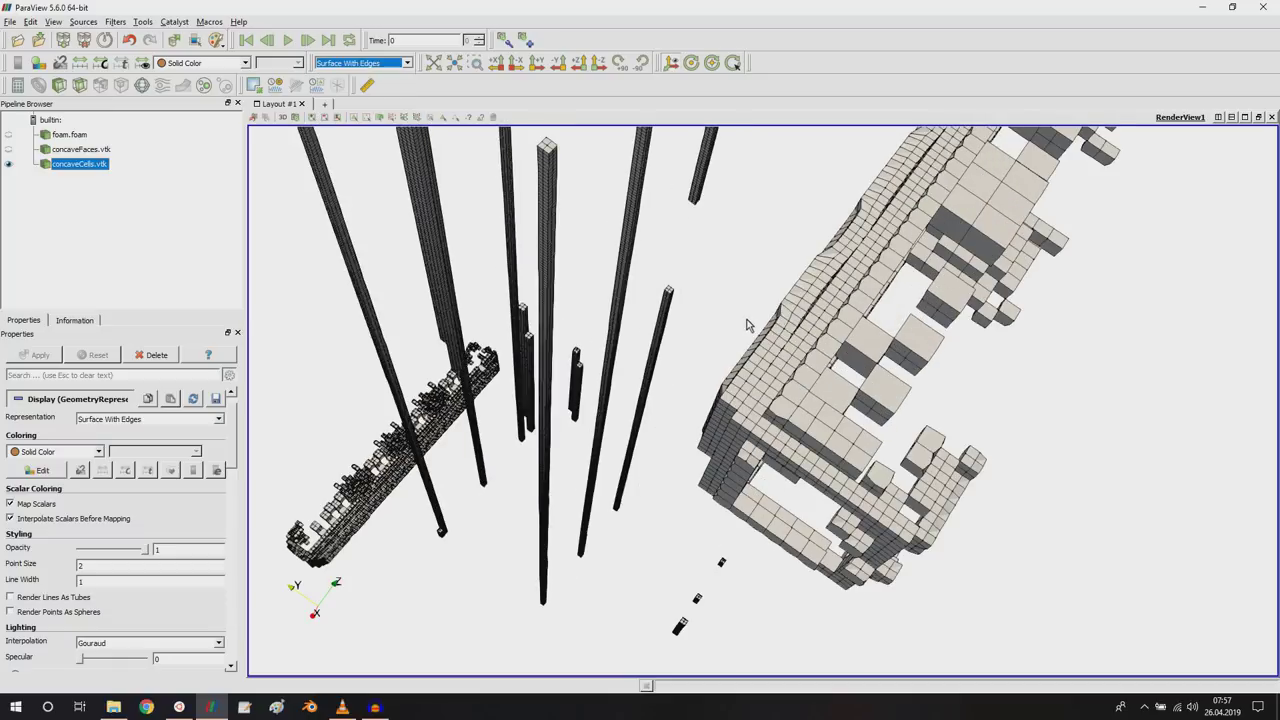
pyautogui.moveTo(822, 349); pyautogui.dragTo(1175, 330)
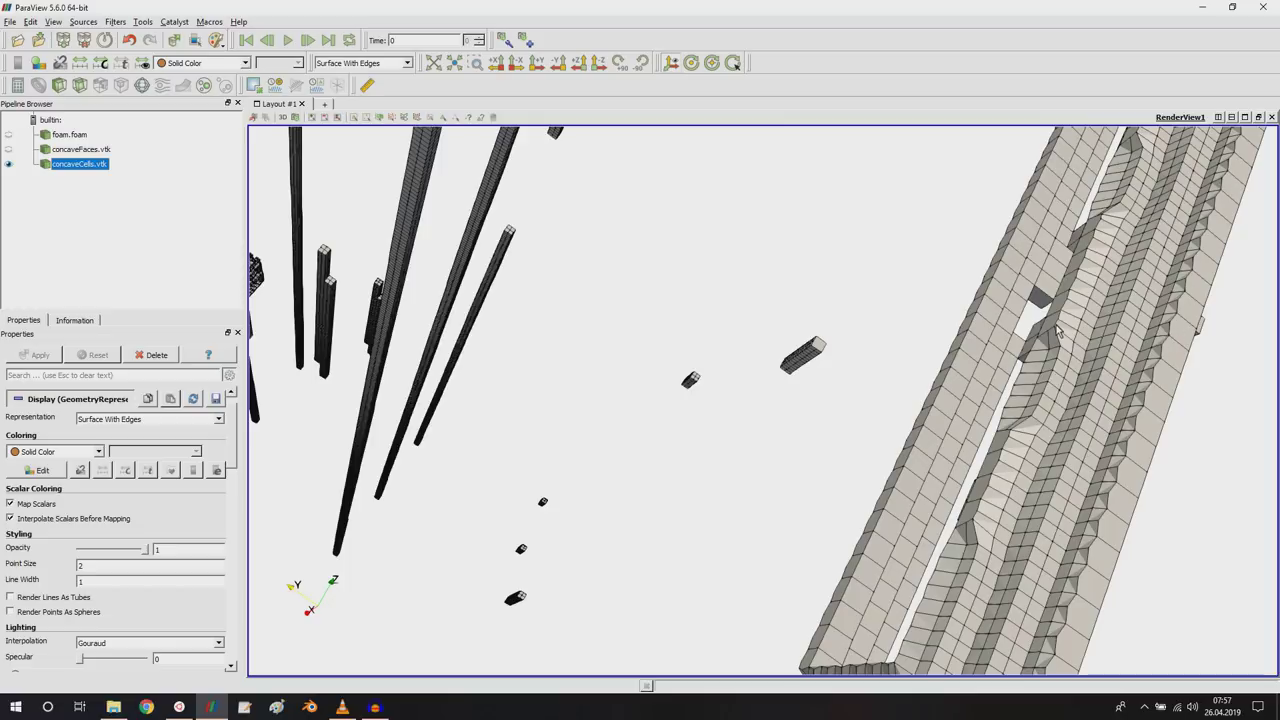
pyautogui.moveTo(1048, 372); pyautogui.dragTo(933, 368)
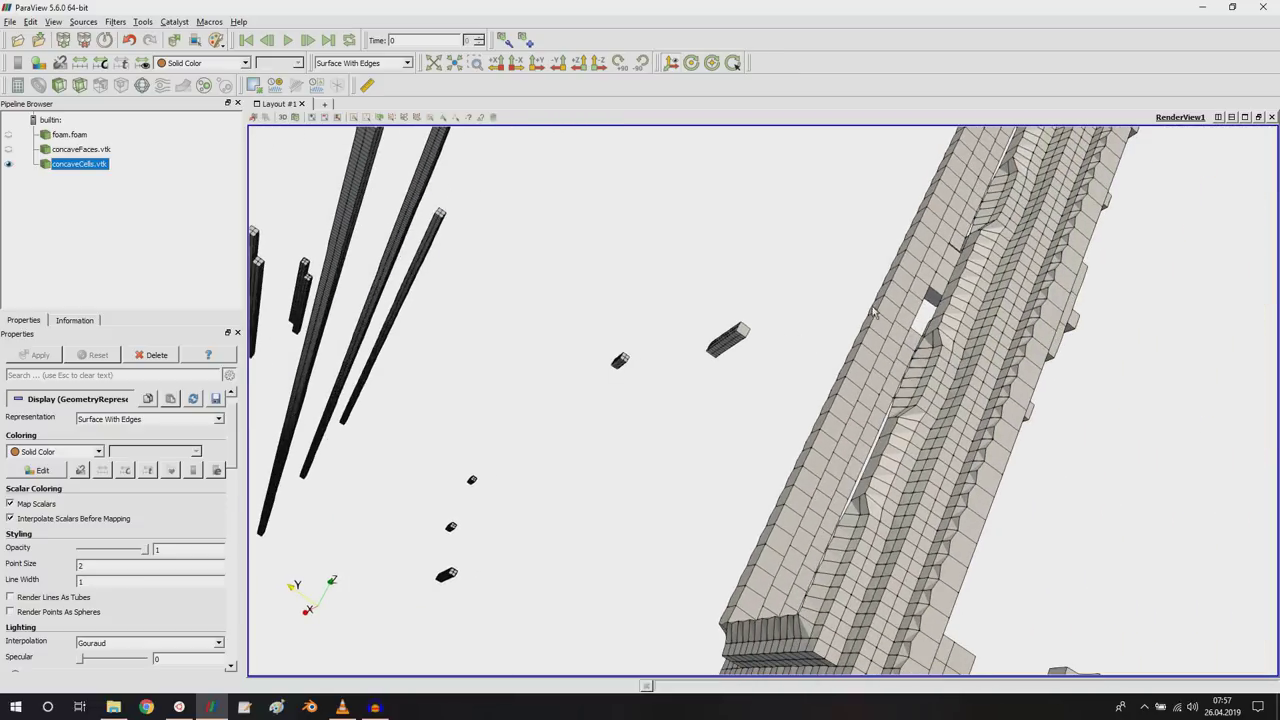
# Show the foam.foam mesh again, drawn as Surface With Edges
pyautogui.click(8, 137)
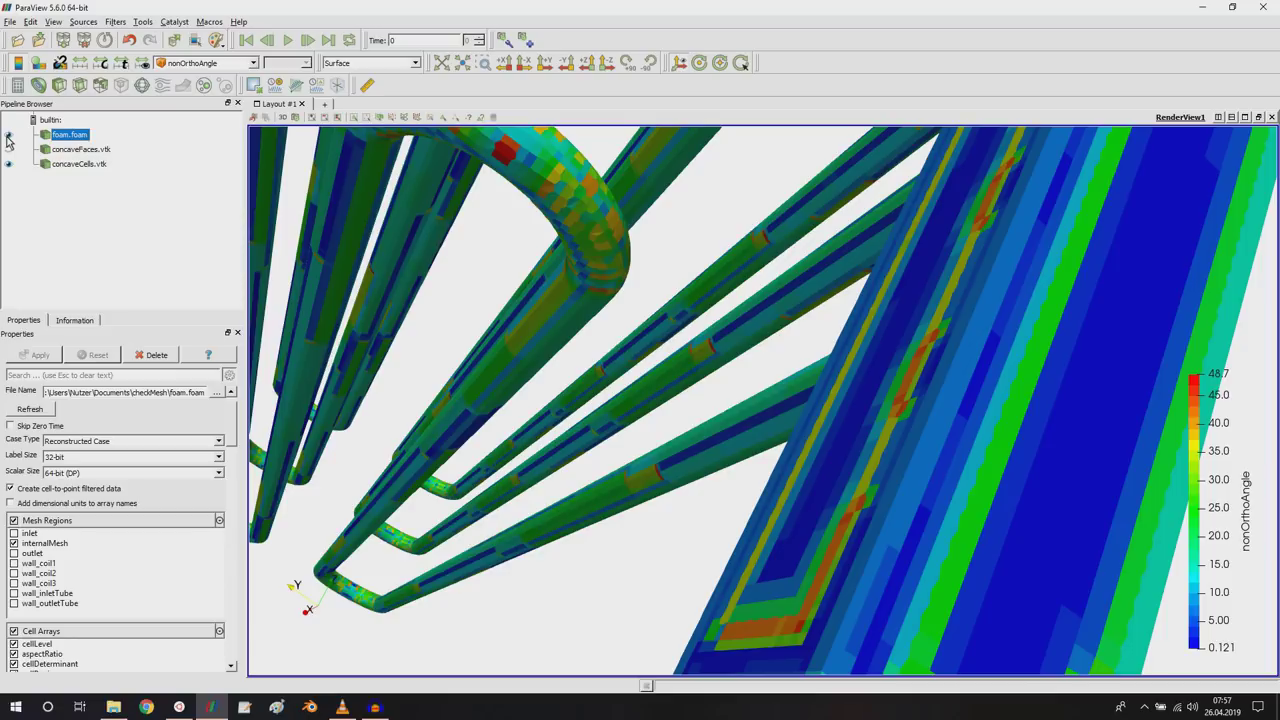
pyautogui.click(372, 64)
pyautogui.click(371, 129)
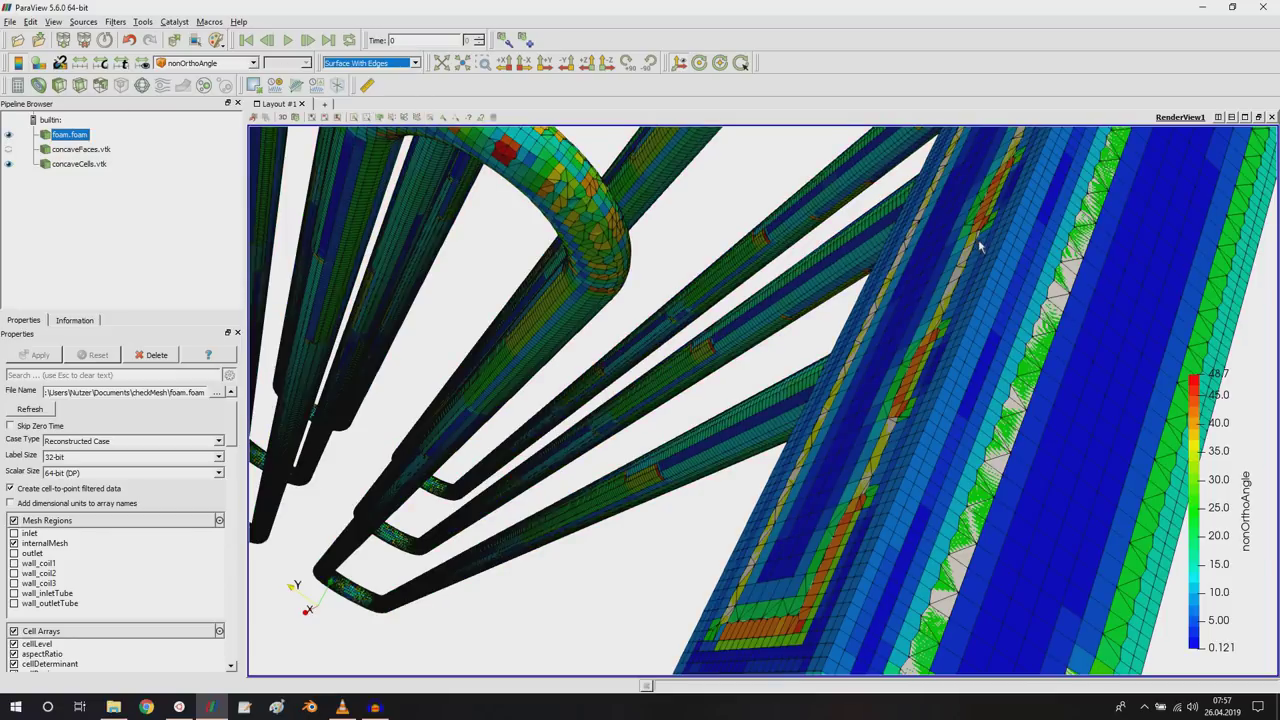
# Compare foam.foam against the concave cells, then keep foam.foam visible and hide concaveCells.vtk
pyautogui.click(8, 137)
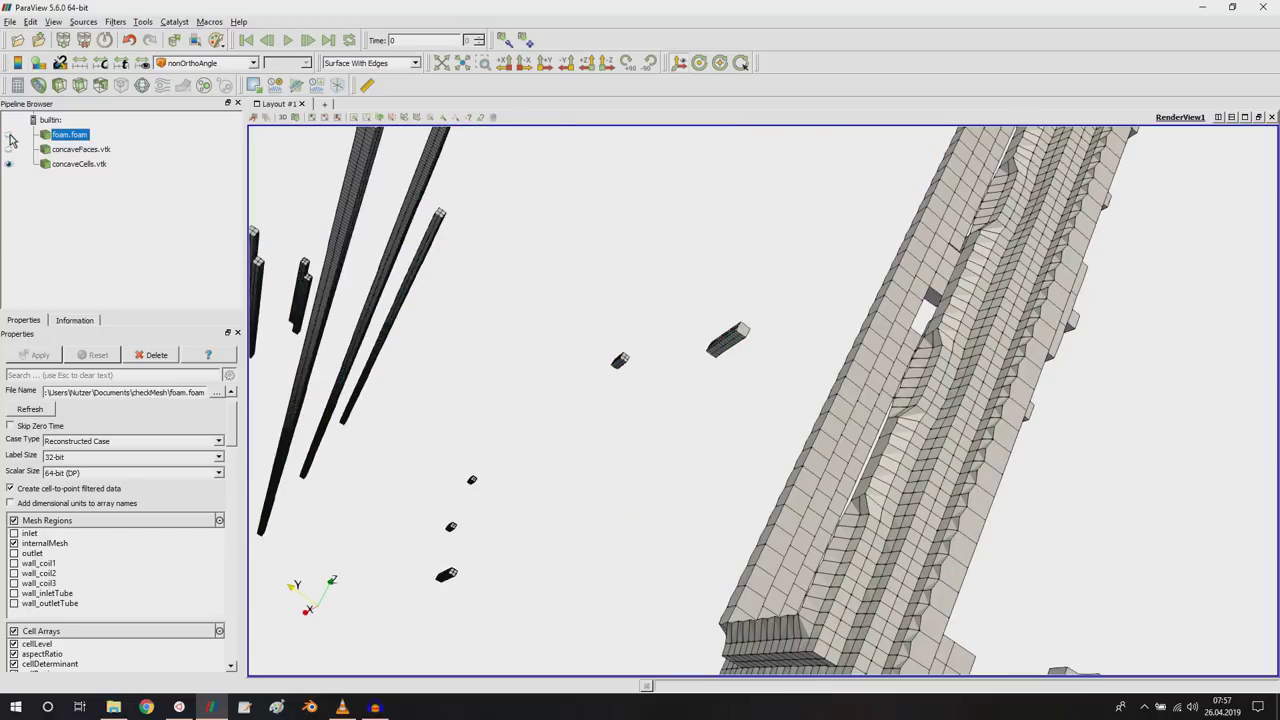
pyautogui.click(8, 137)
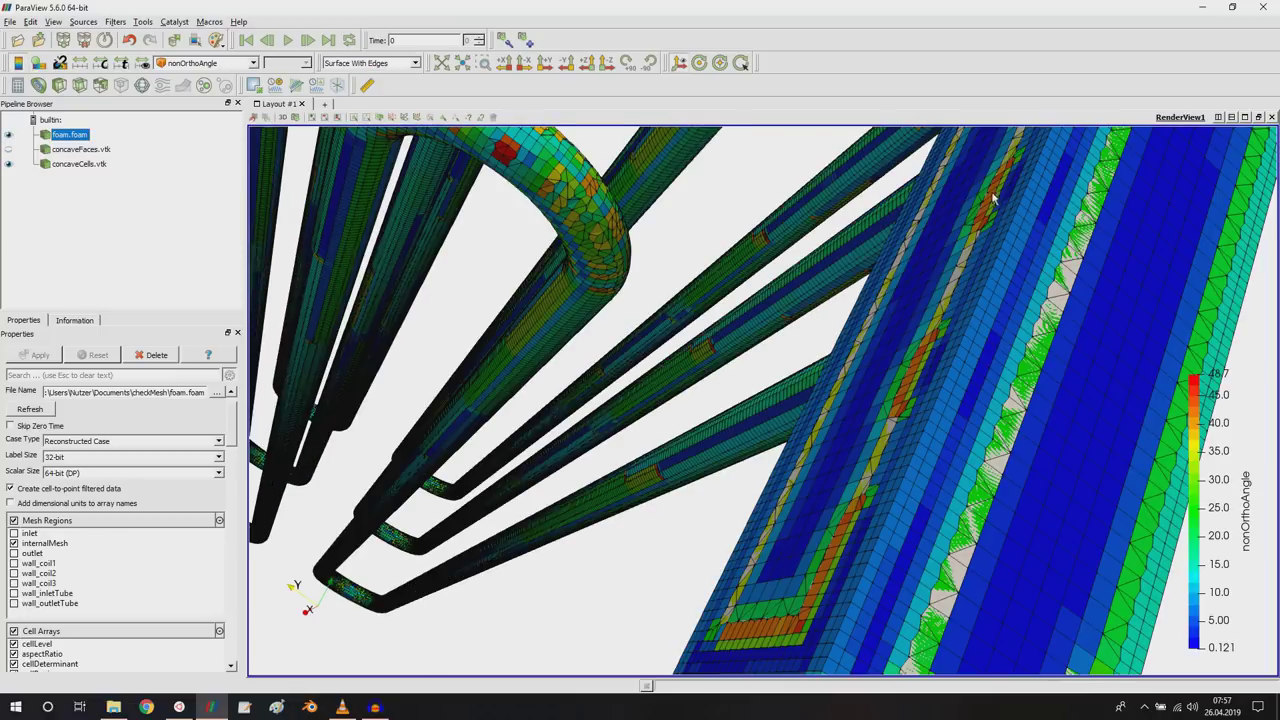
pyautogui.click(8, 137)
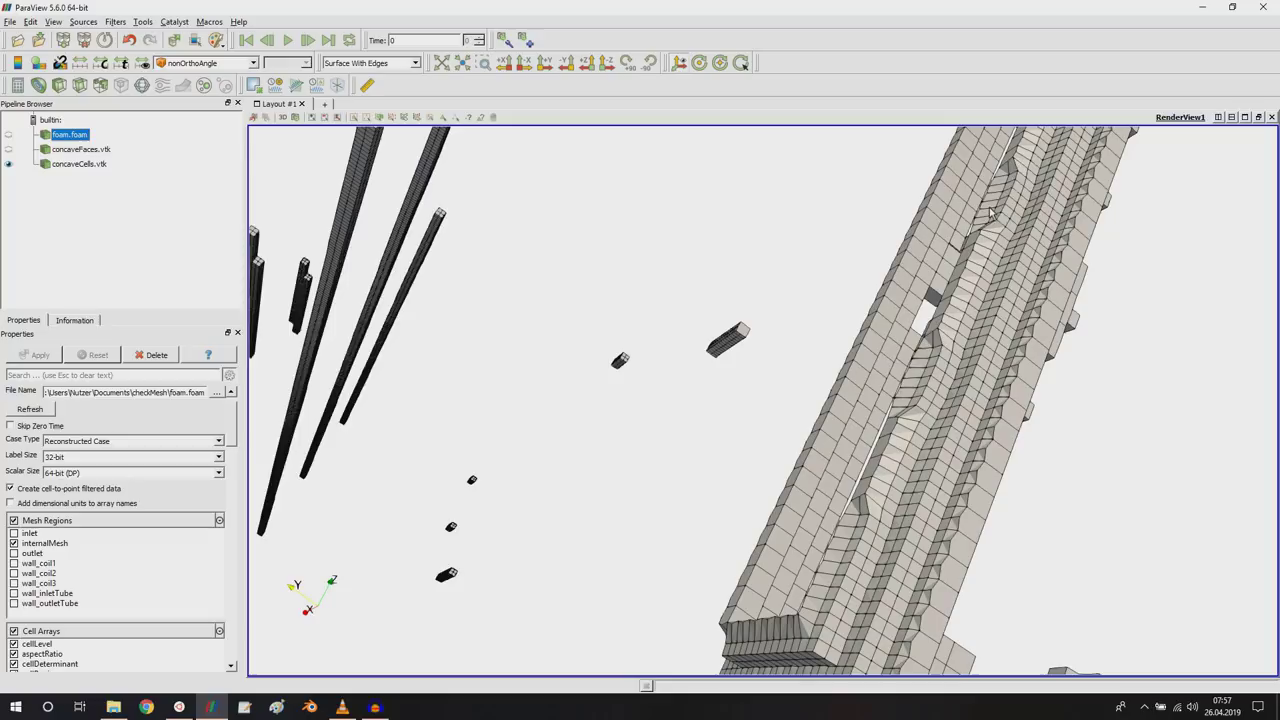
pyautogui.moveTo(990, 220); pyautogui.dragTo(1007, 231)
pyautogui.moveTo(933, 303); pyautogui.dragTo(316, 388)
pyautogui.click(8, 135)
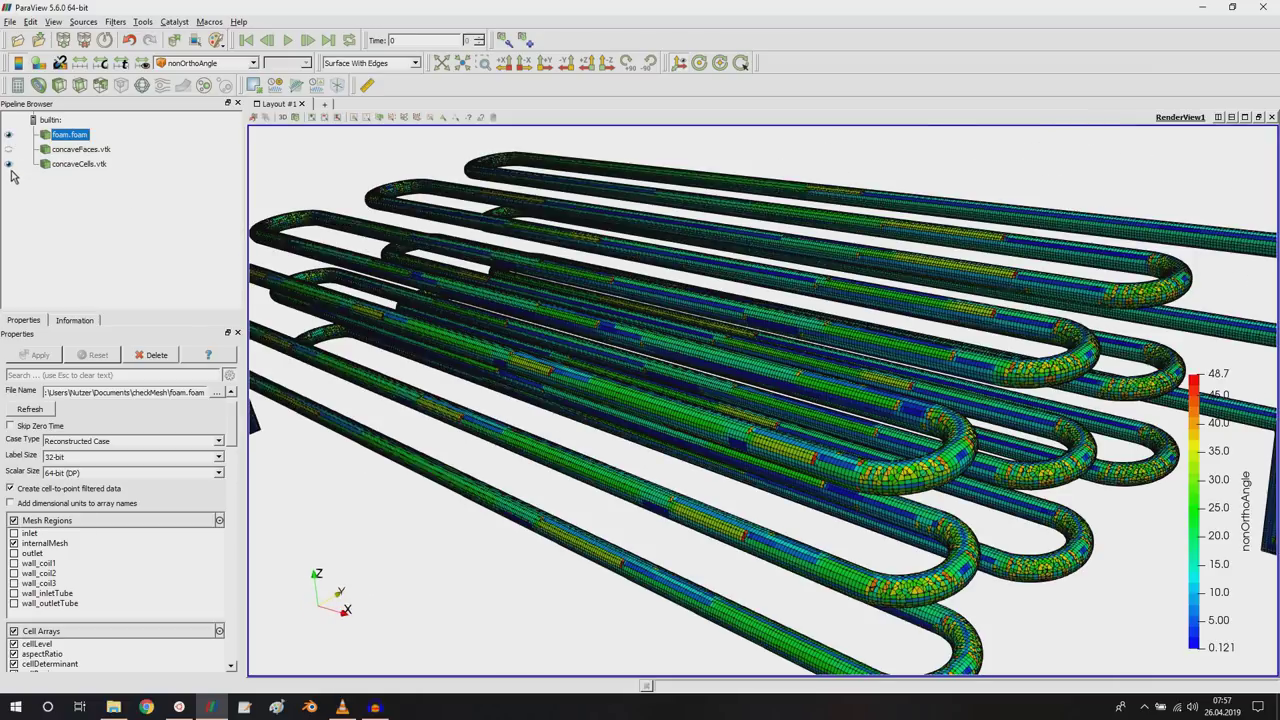
pyautogui.click(8, 163)
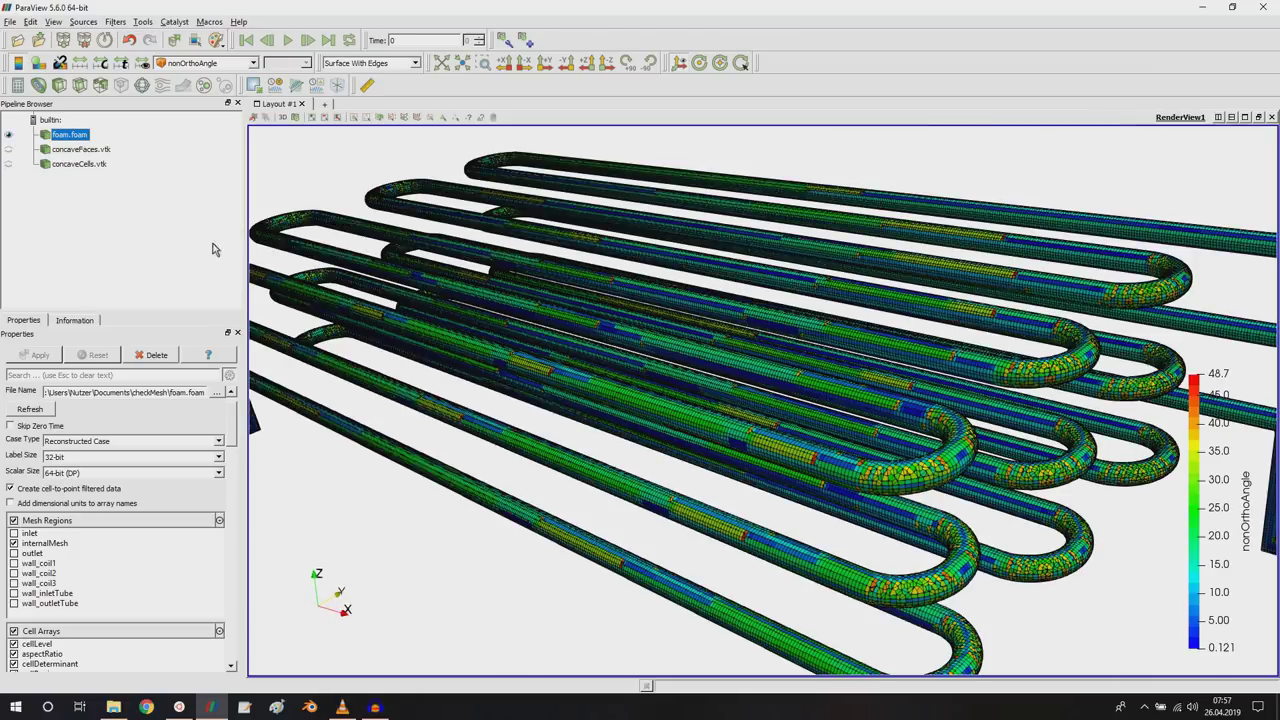
# Colour foam.foam by cellShapes as plain Surface with a vertical legend bar
pyautogui.click(207, 63)
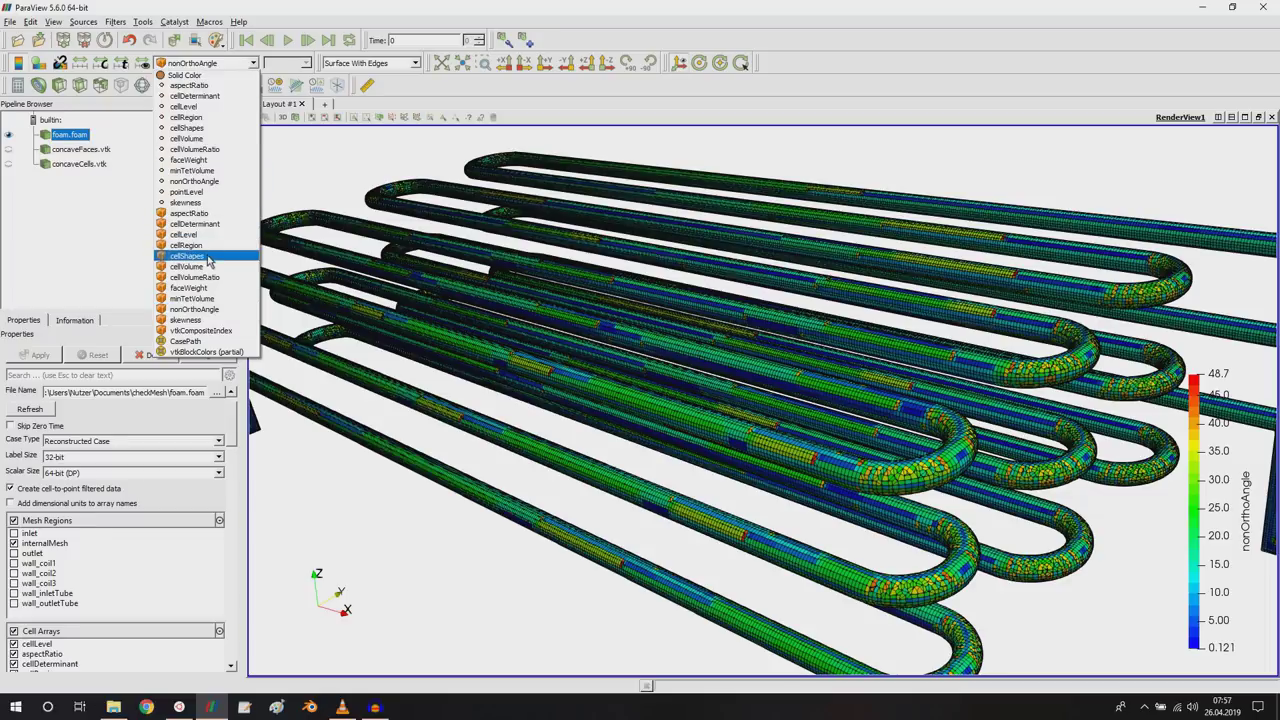
pyautogui.click(188, 256)
pyautogui.scroll(-5, 828, 398)
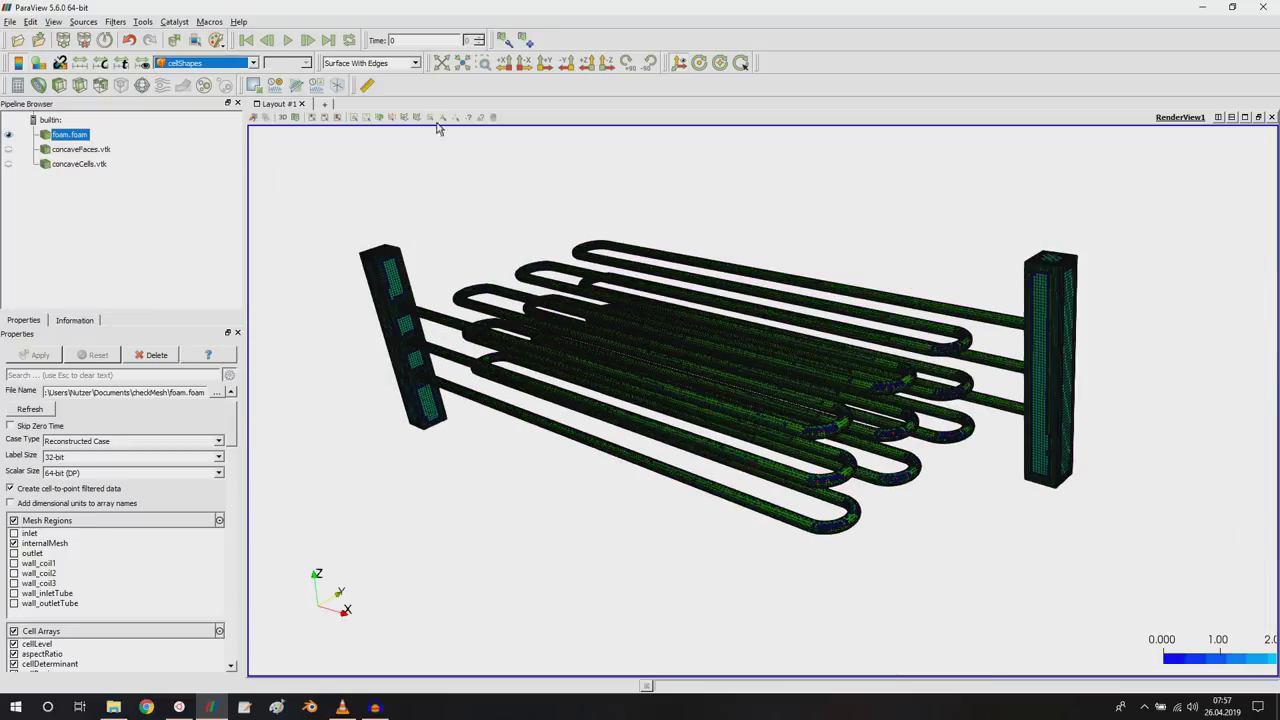
pyautogui.click(370, 62)
pyautogui.click(350, 120)
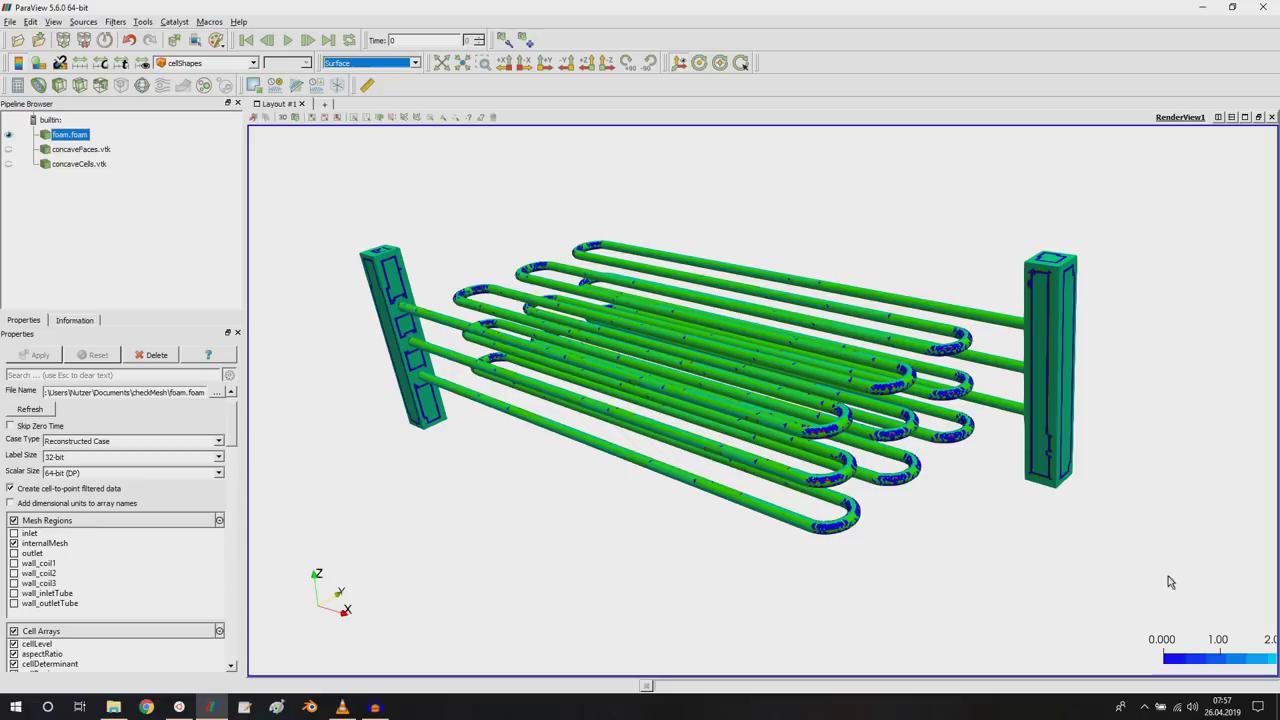
pyautogui.moveTo(1168, 582)
pyautogui.mouseDown()
pyautogui.moveTo(1175, 600)
pyautogui.moveTo(1157, 563)
pyautogui.moveTo(1157, 575)
pyautogui.mouseUp()
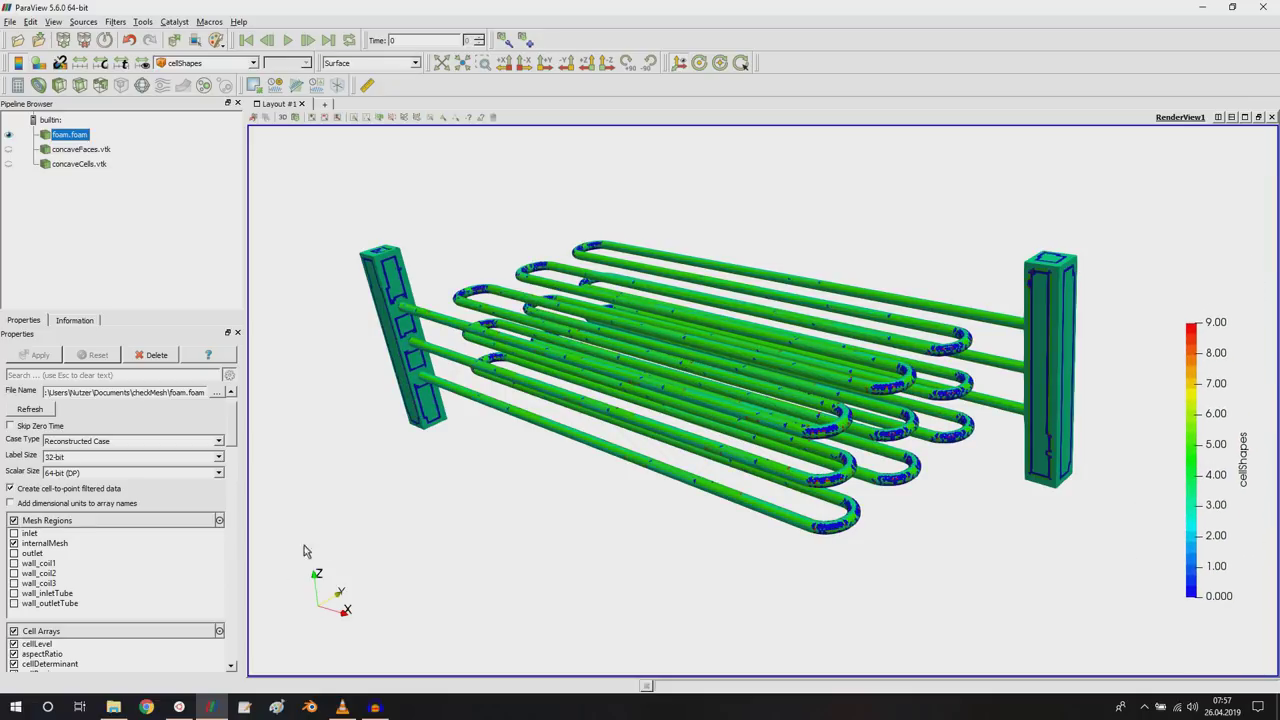
# Check the per-cell-type counts in the checkMesh terminal output
pyautogui.click(179, 707)
pyautogui.scroll(15, 178, 290)
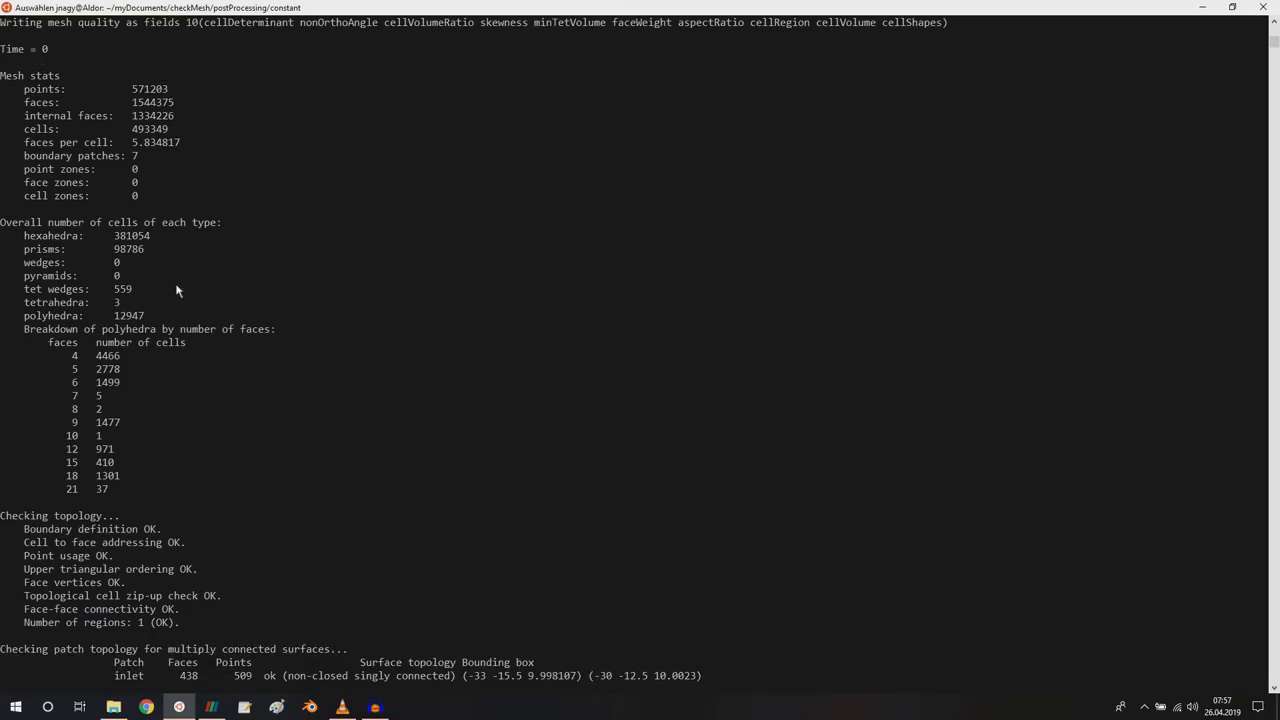
pyautogui.moveTo(3, 235); pyautogui.dragTo(221, 366)
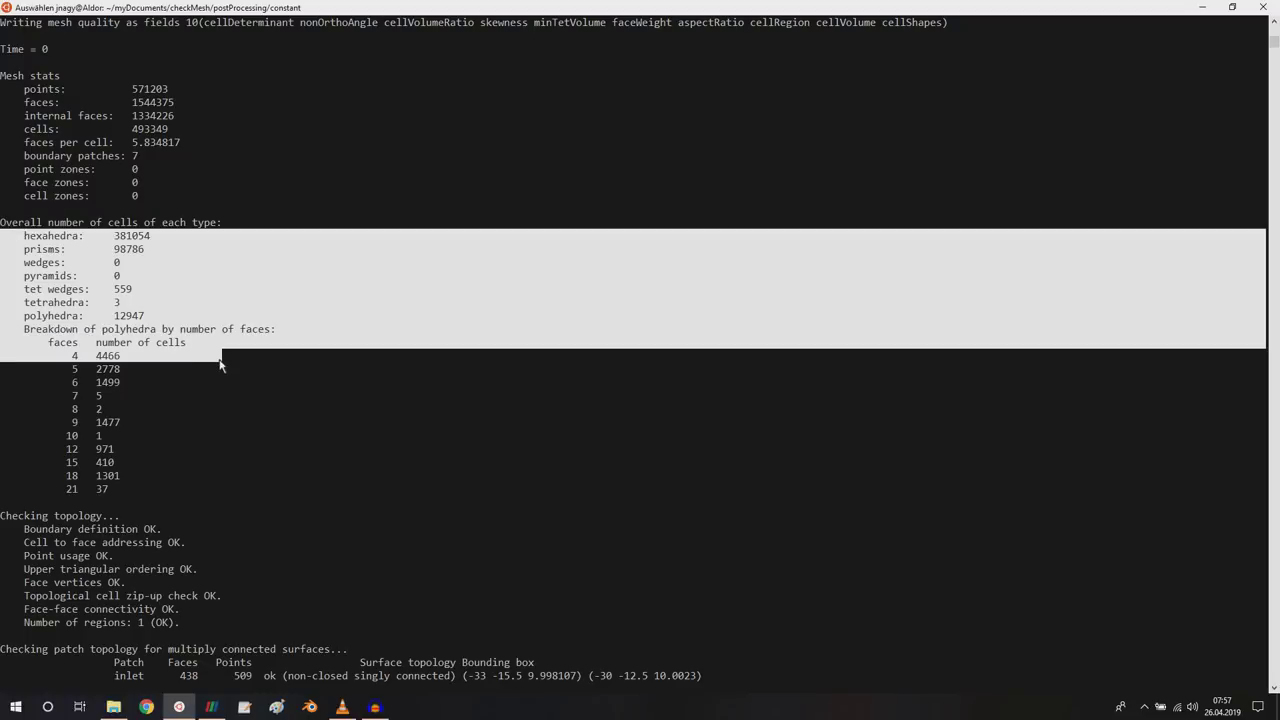
pyautogui.click(219, 706)
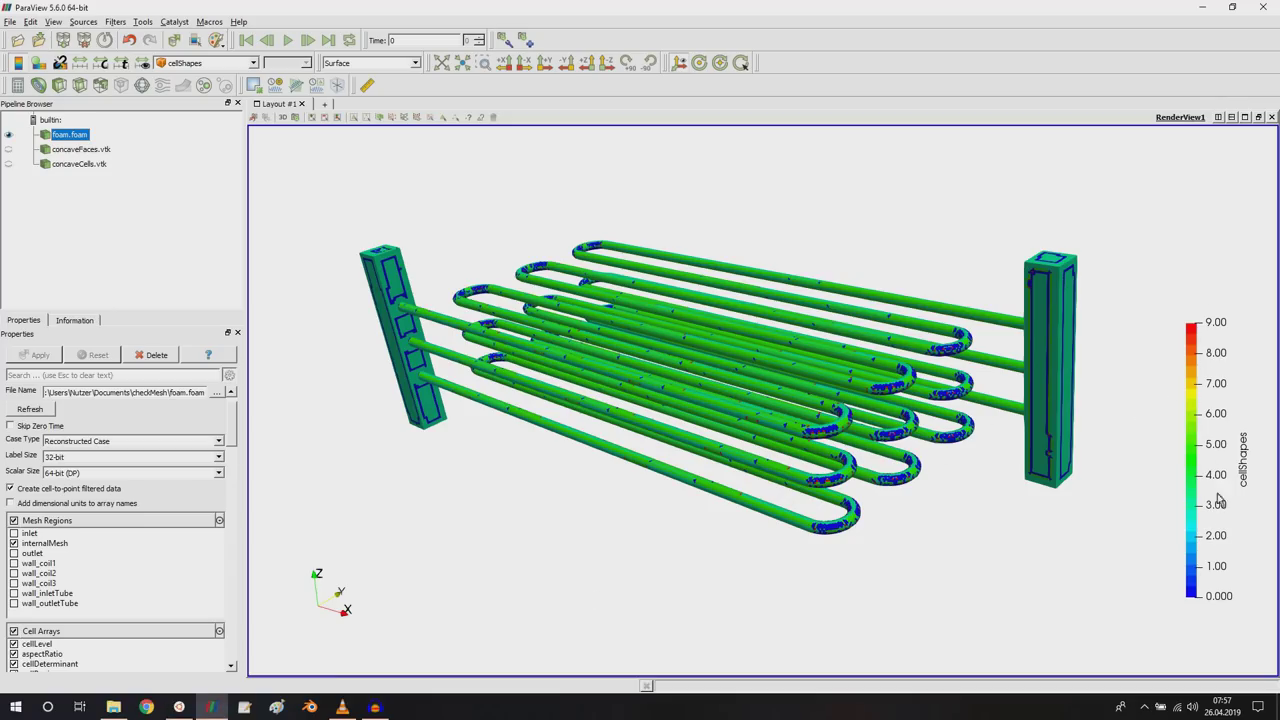
# Add a Clip filter to foam.foam using a Scalar clip on cellShapes
pyautogui.moveTo(1094, 484); pyautogui.dragTo(1007, 500, button='middle')
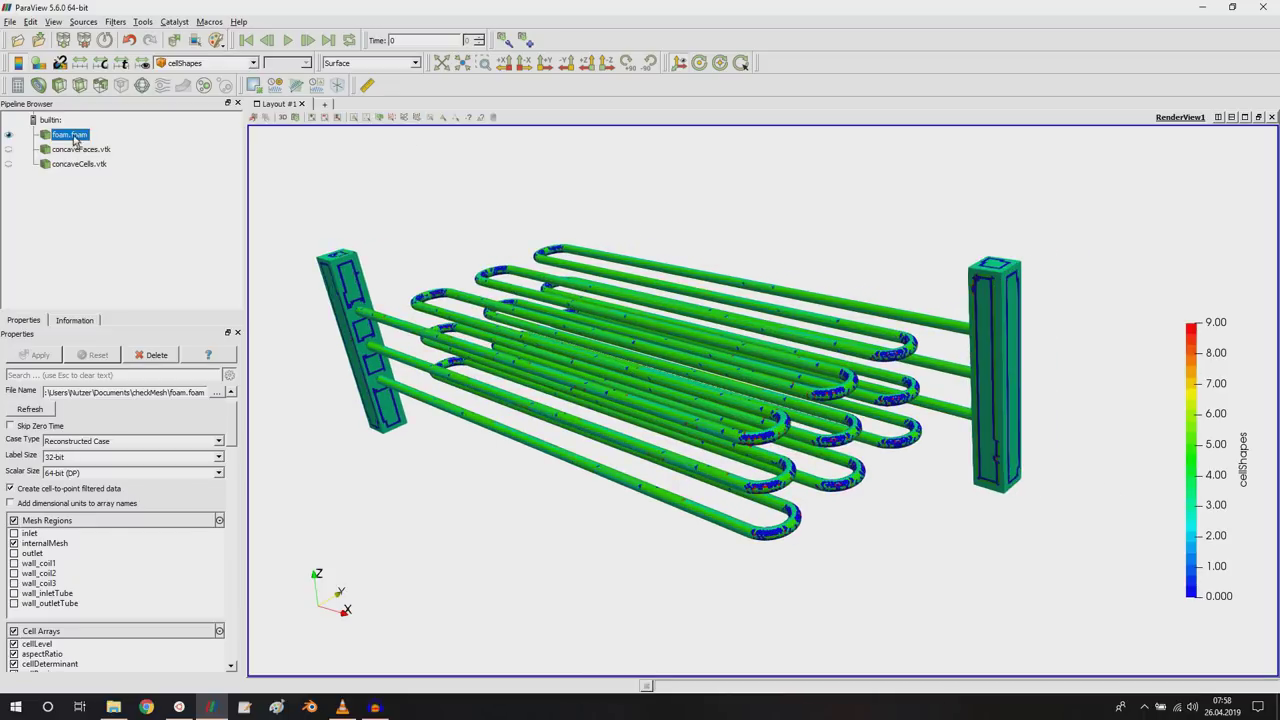
pyautogui.click(60, 88)
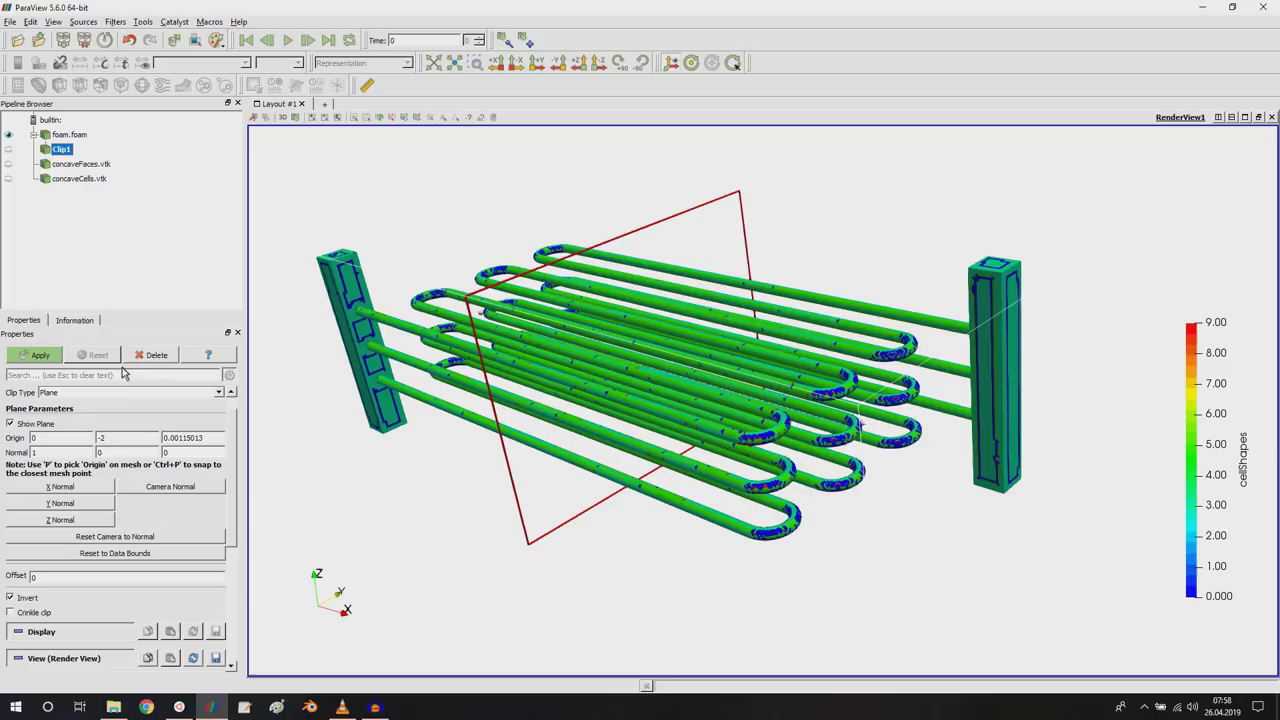
pyautogui.click(140, 393)
pyautogui.click(95, 438)
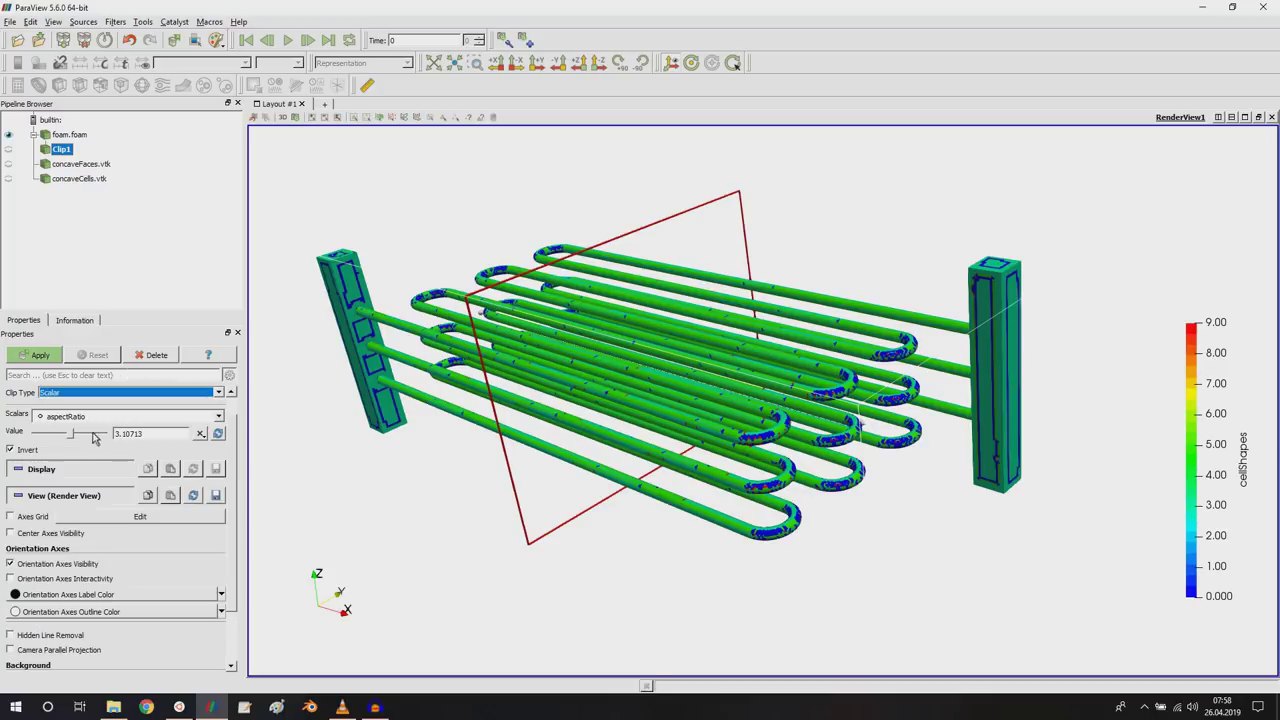
pyautogui.click(83, 420)
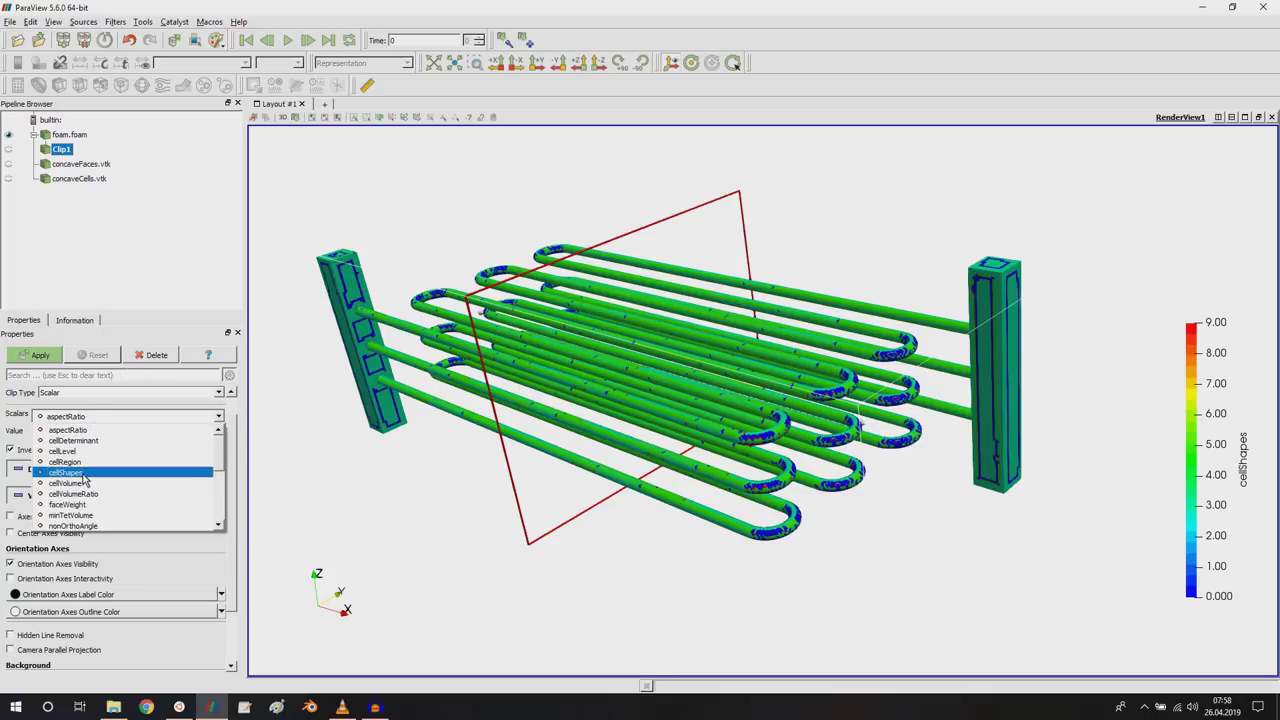
pyautogui.click(122, 482)
# Set the clip value to 0.5, apply, then uncheck Invert and reapply
pyautogui.click(146, 436)
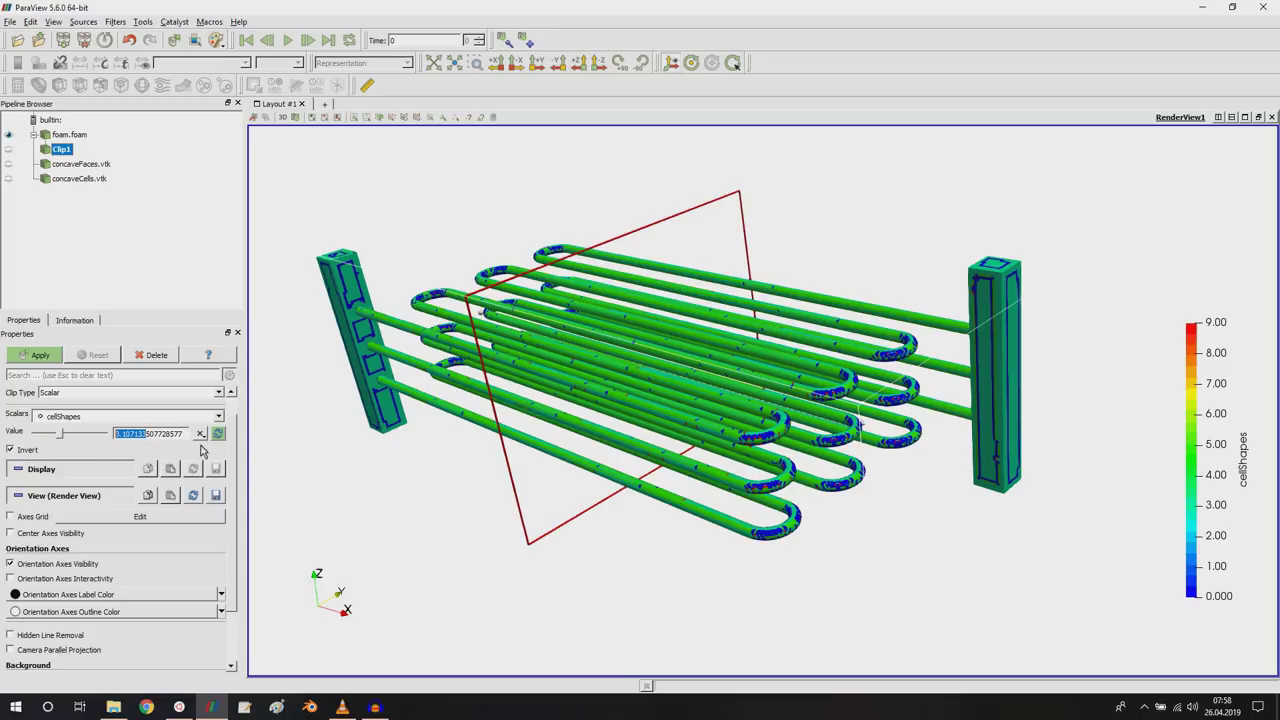
pyautogui.write('0.5')
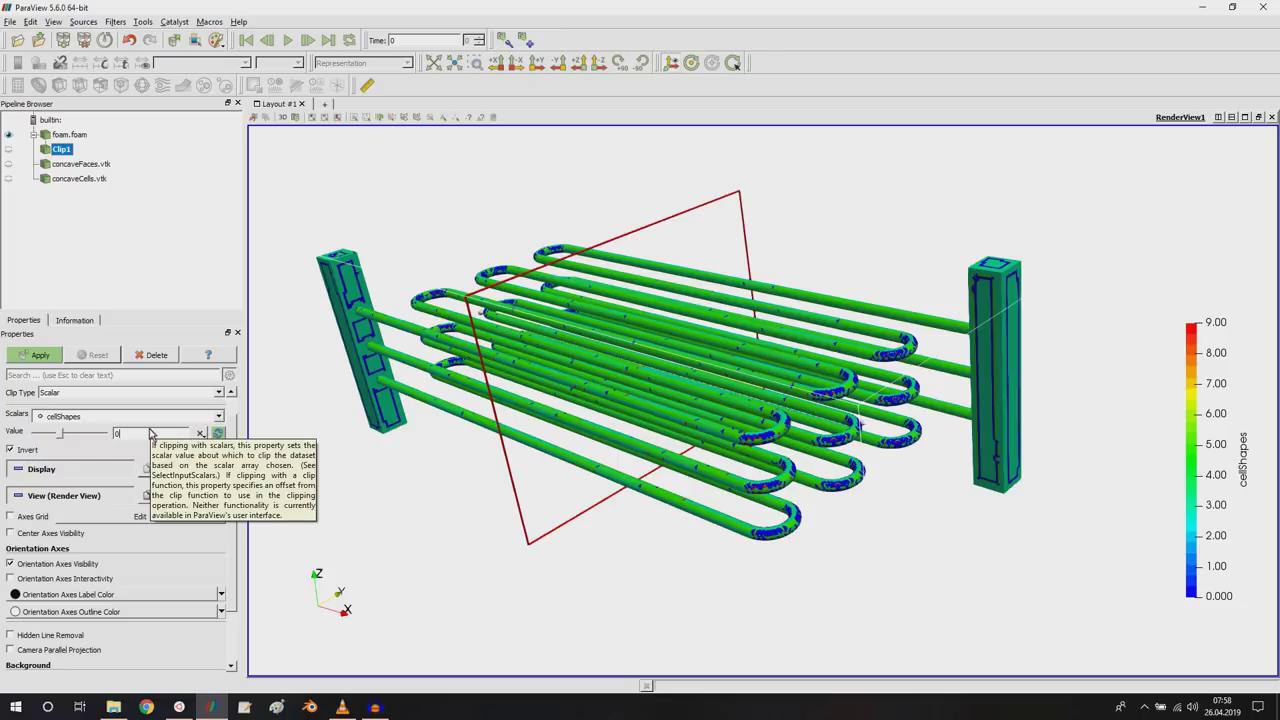
pyautogui.click(48, 356)
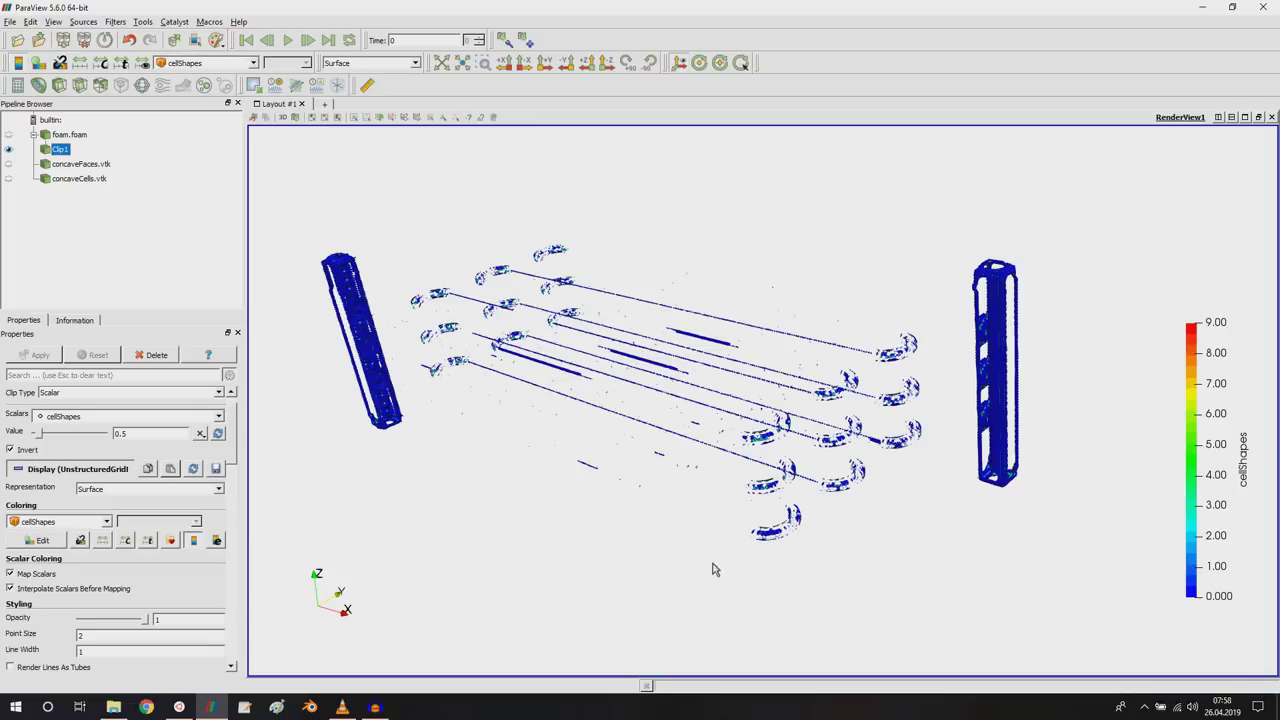
pyautogui.click(27, 451)
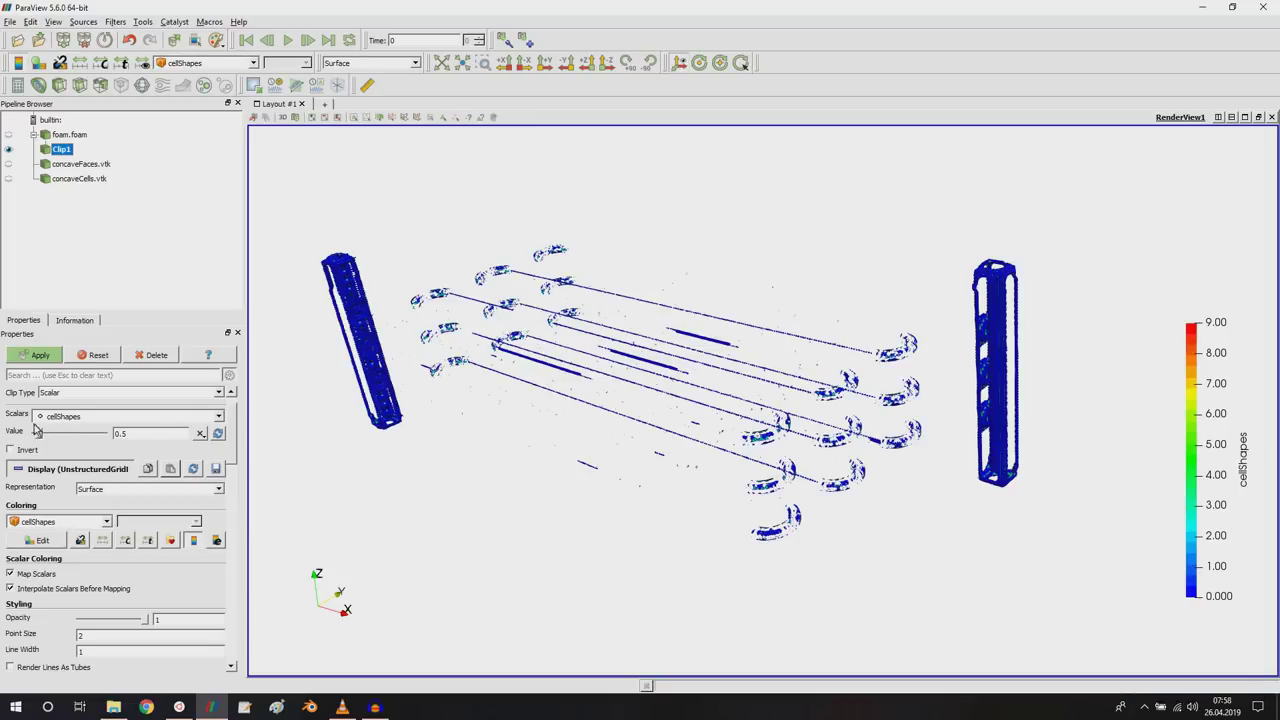
pyautogui.click(45, 358)
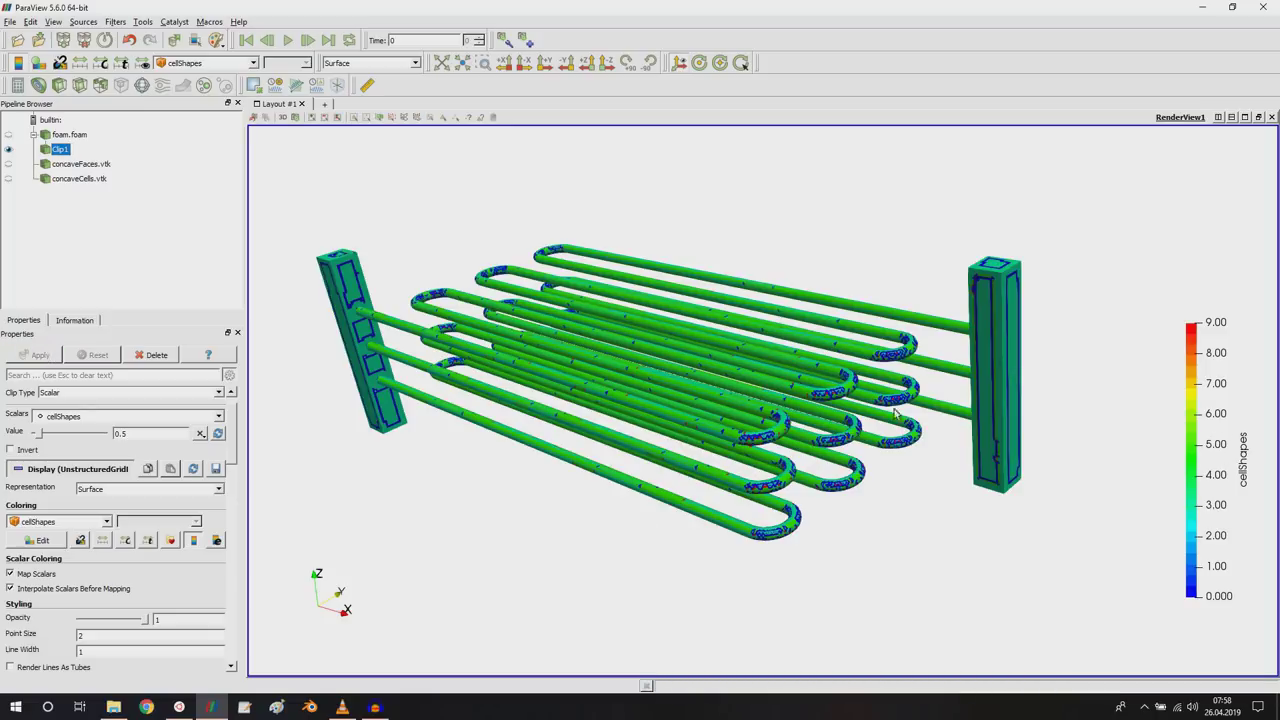
# Zoom in on the bends of the clipped tube bundle
pyautogui.scroll(5, 888, 452)
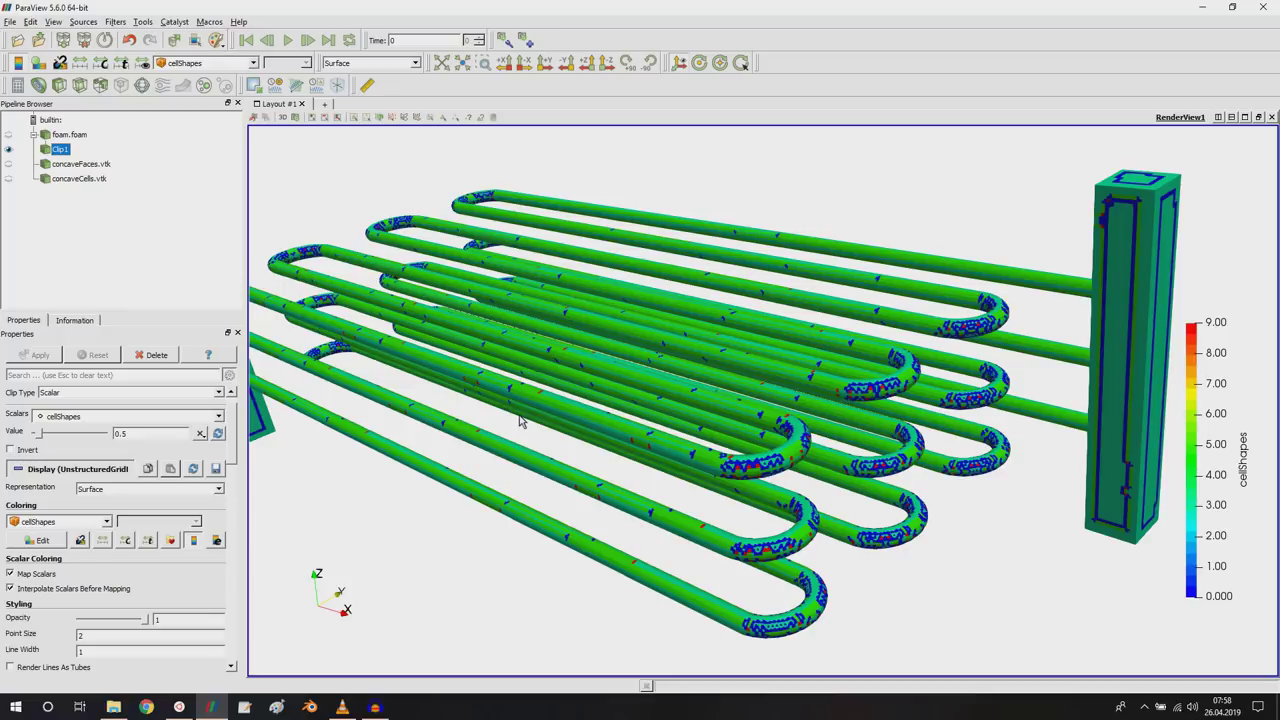
pyautogui.scroll(5, 795, 436)
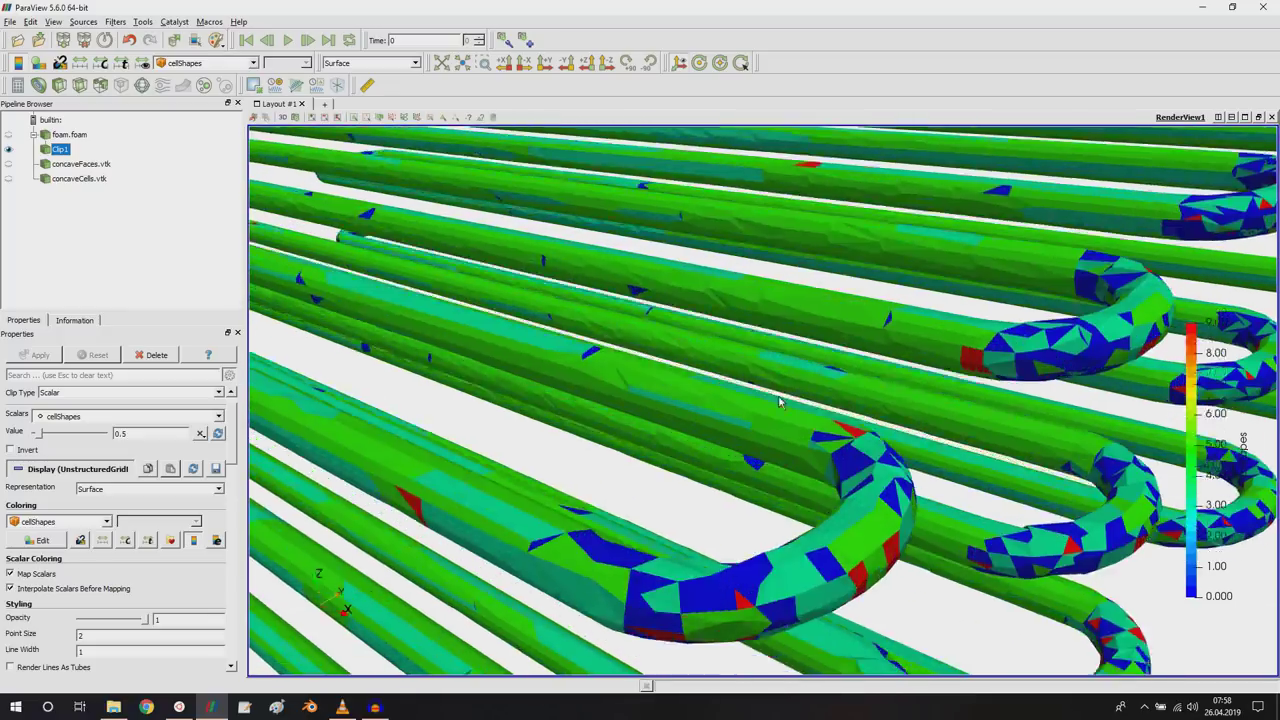
pyautogui.scroll(-3, 780, 400)
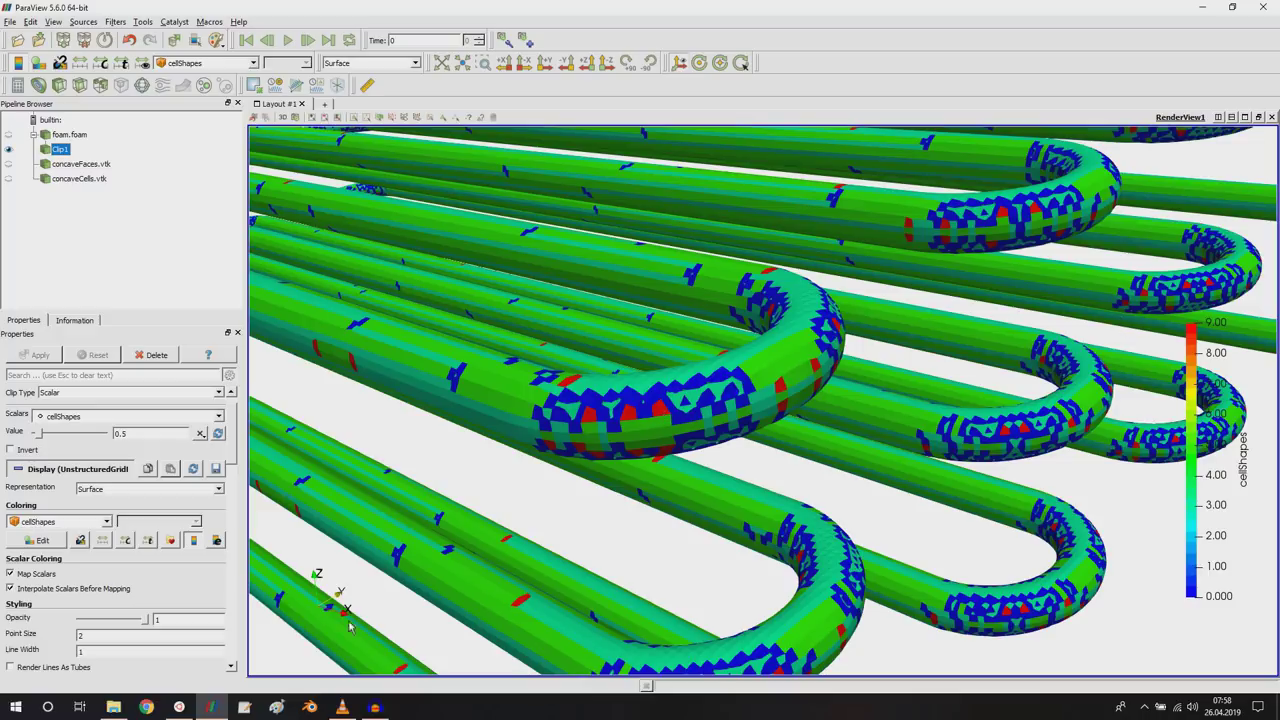
# Check the polyhedra count in the checkMesh console output
pyautogui.click(179, 707)
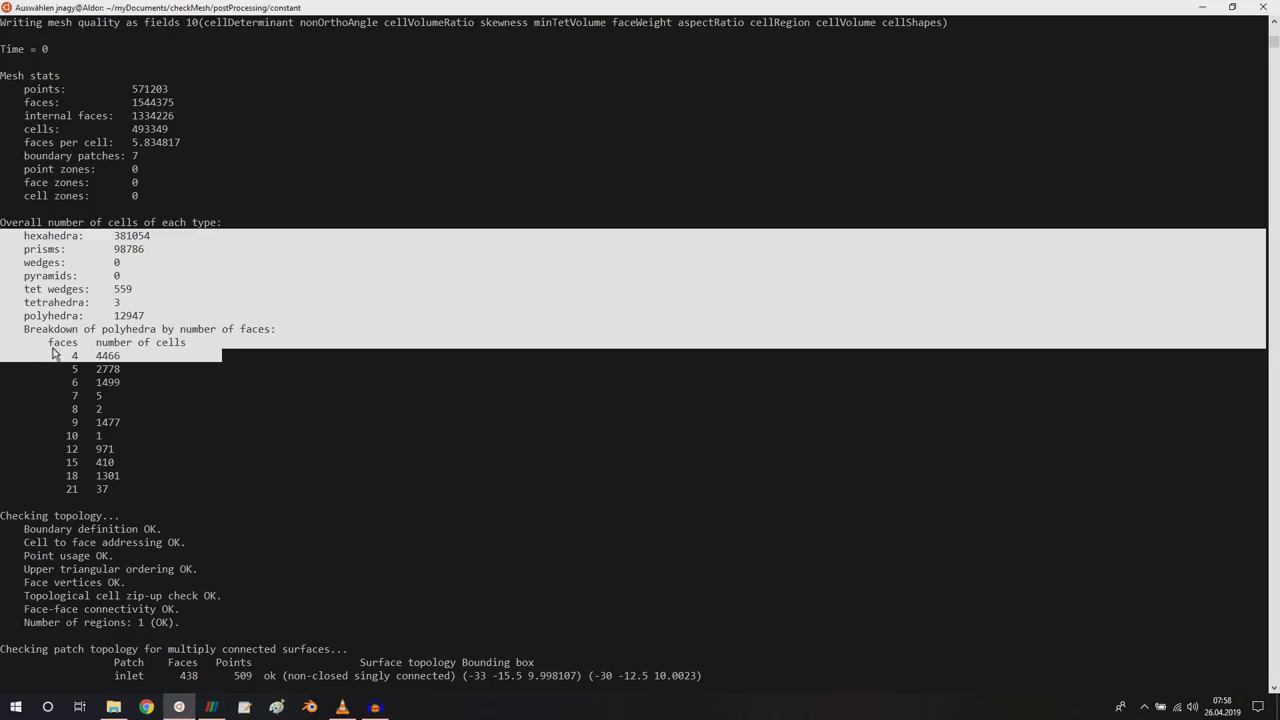
pyautogui.doubleClick(63, 317)
pyautogui.click(63, 317)
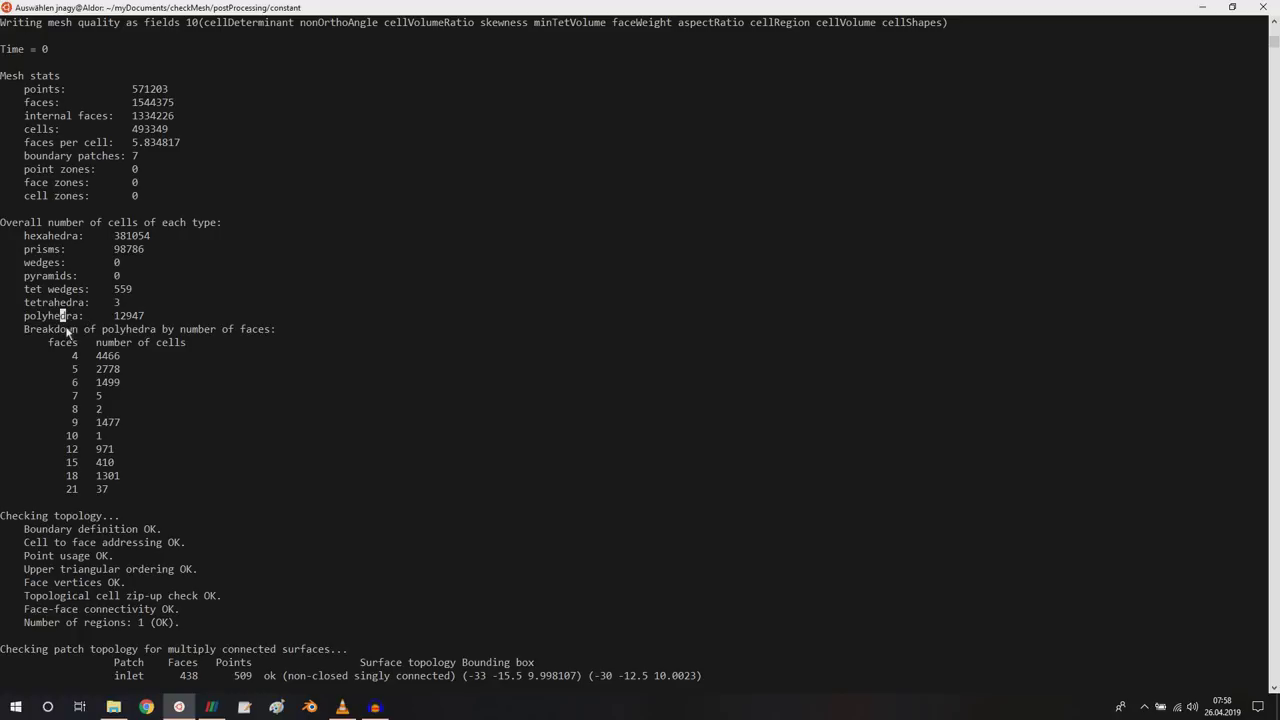
# Rotate the clipped tube bundle to a new angle, then return to the terminal
pyautogui.click(211, 707)
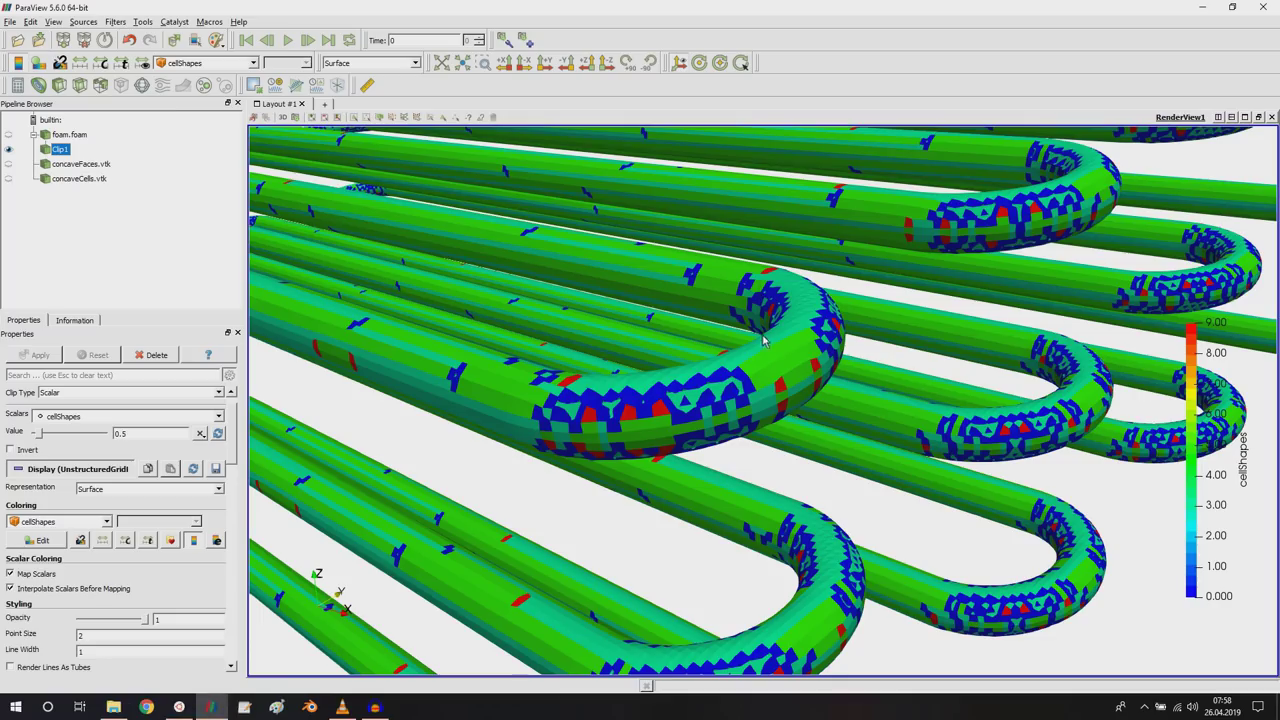
pyautogui.scroll(-5, 778, 346)
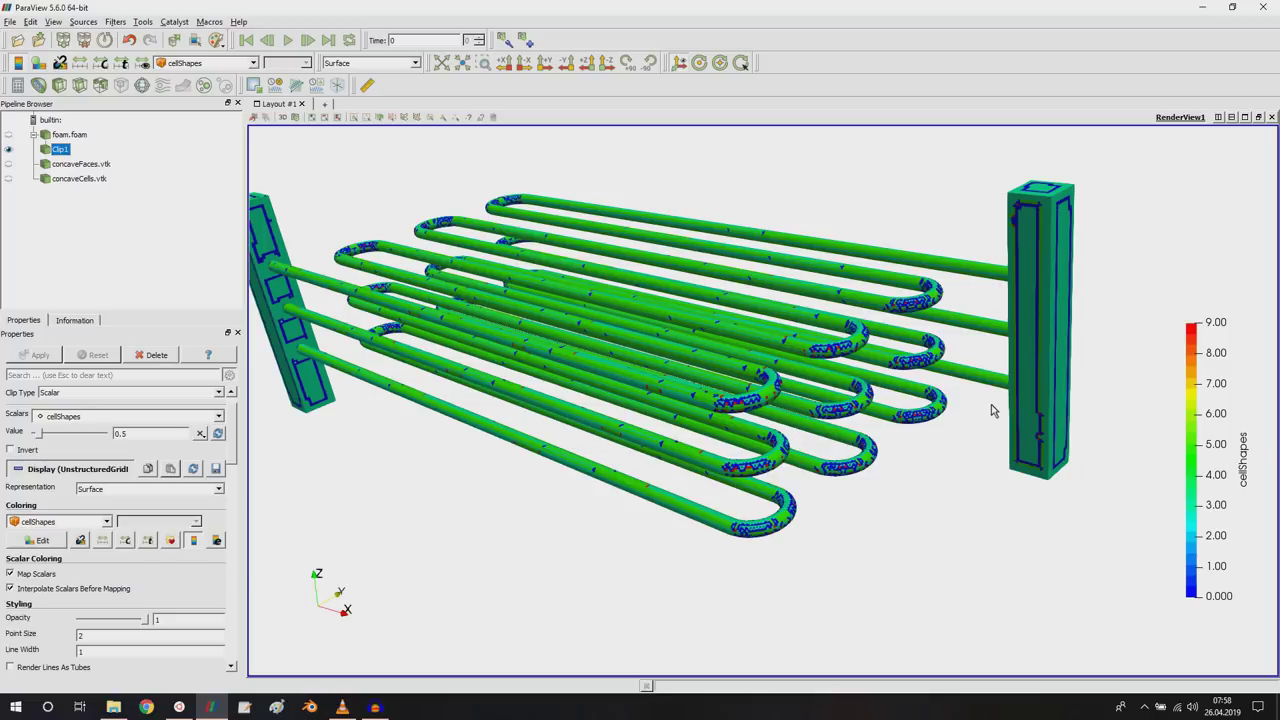
pyautogui.moveTo(666, 296); pyautogui.dragTo(792, 336)
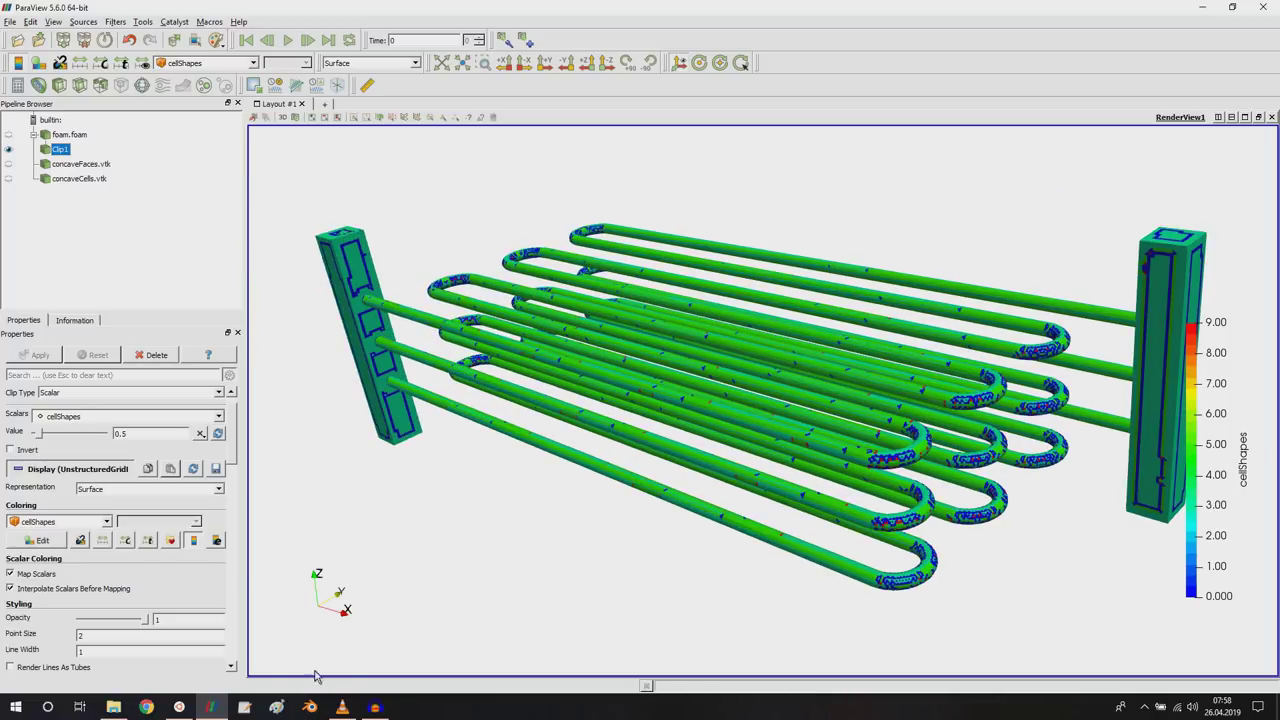
pyautogui.click(179, 707)
# Recall the checkMesh -writeSets vtk command from shell history, then return to ParaView
pyautogui.scroll(-20, 330, 515)
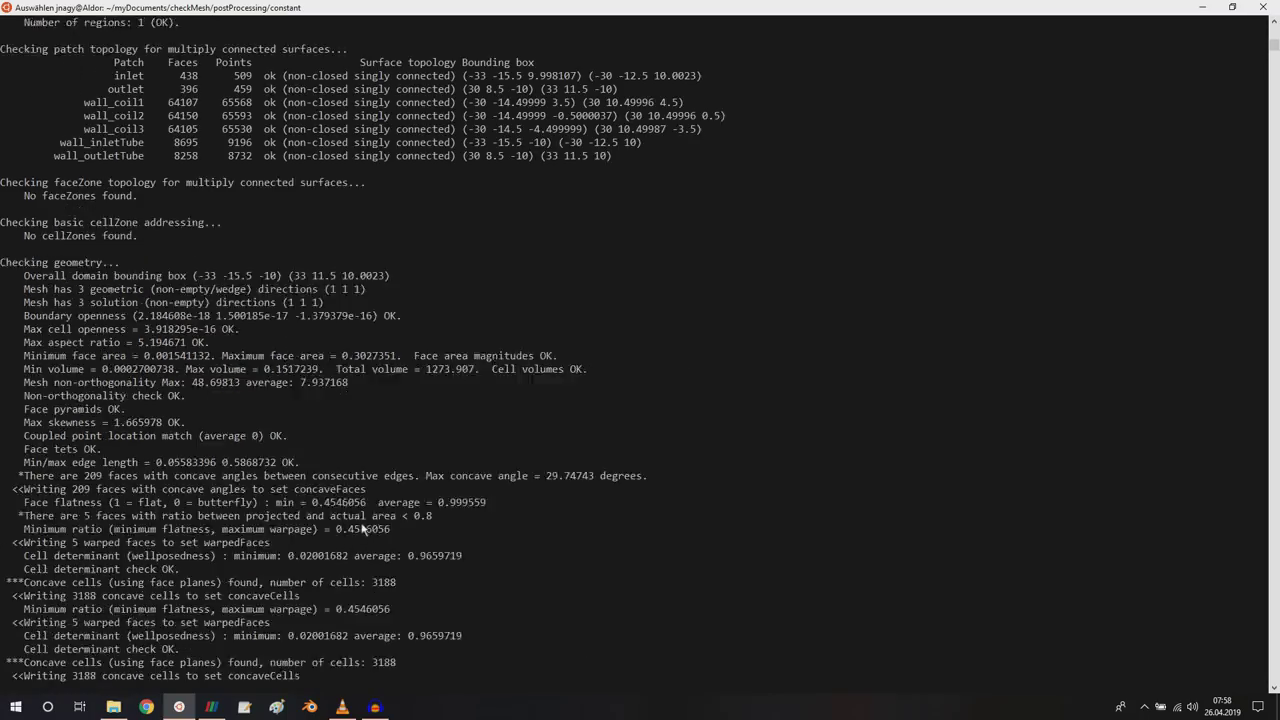
pyautogui.write('ls')
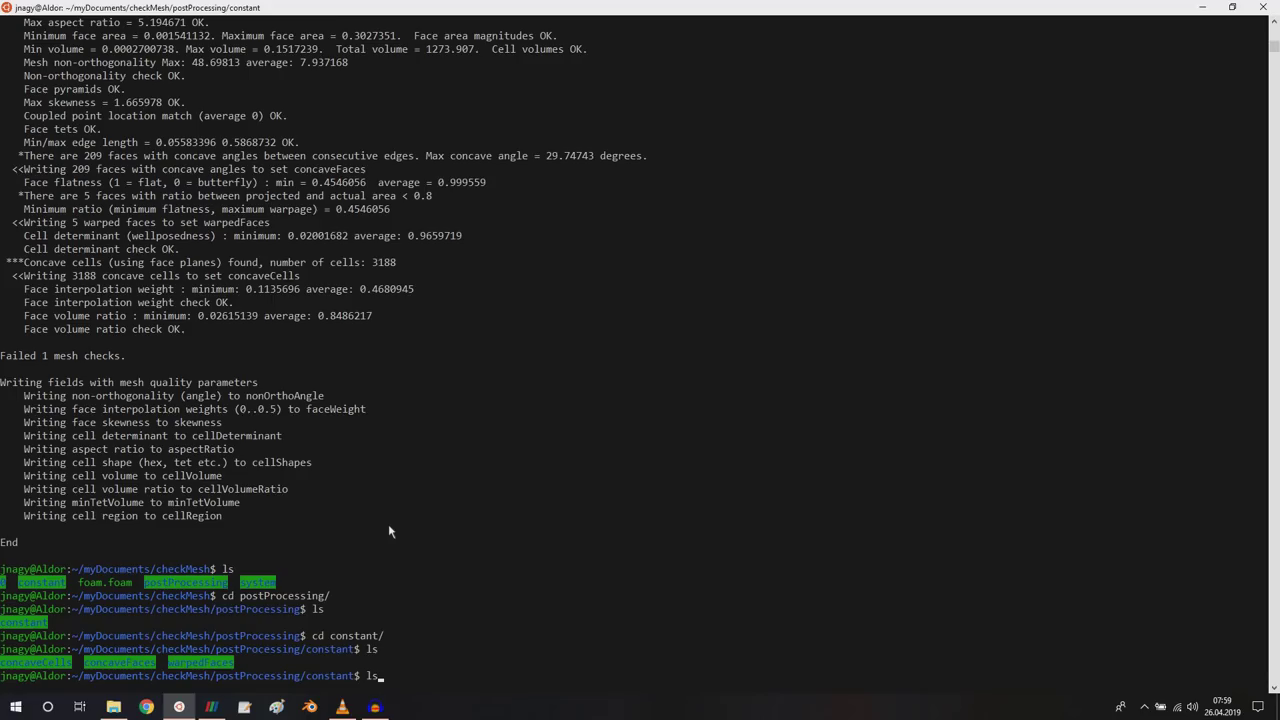
pyautogui.press('Up')
pyautogui.press('Up')
pyautogui.press('Up')
pyautogui.press('Up')
pyautogui.press('Up')
pyautogui.press('Up')
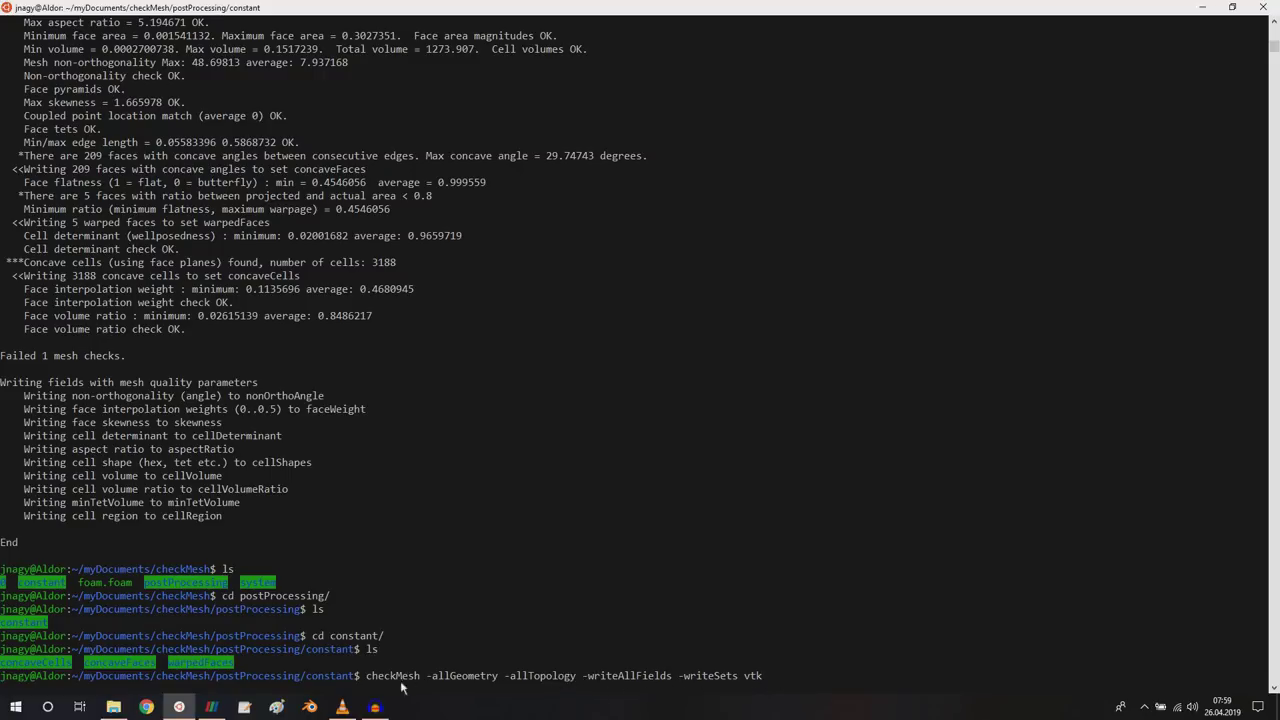
pyautogui.click(213, 707)
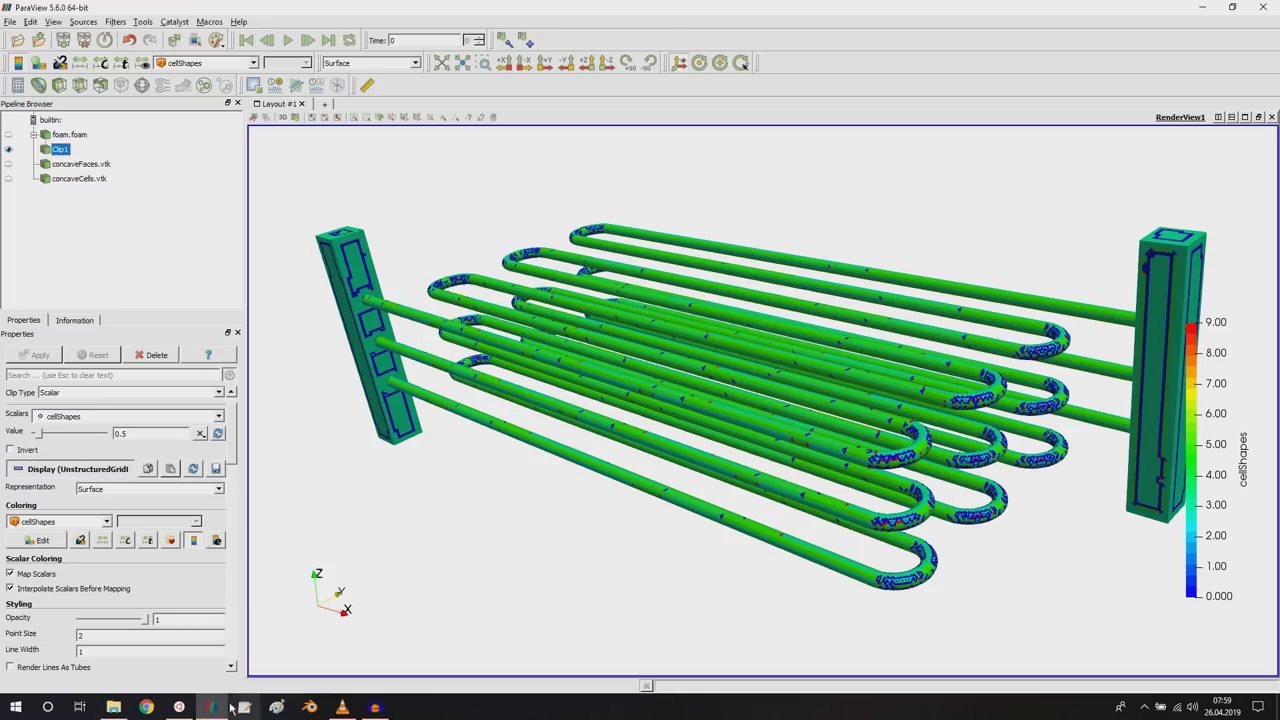
# Select foam.foam, show concaveCells.vtk and hide Clip1
pyautogui.click(66, 136)
pyautogui.click(210, 62)
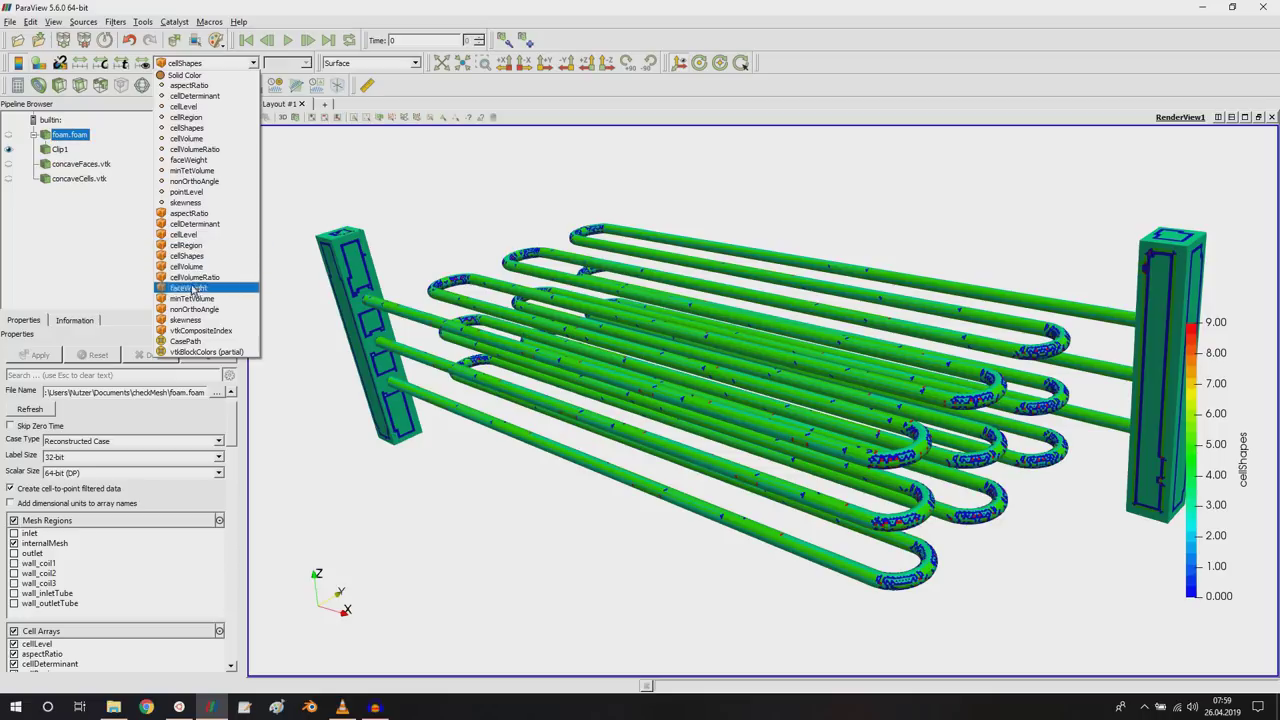
pyautogui.click(88, 203)
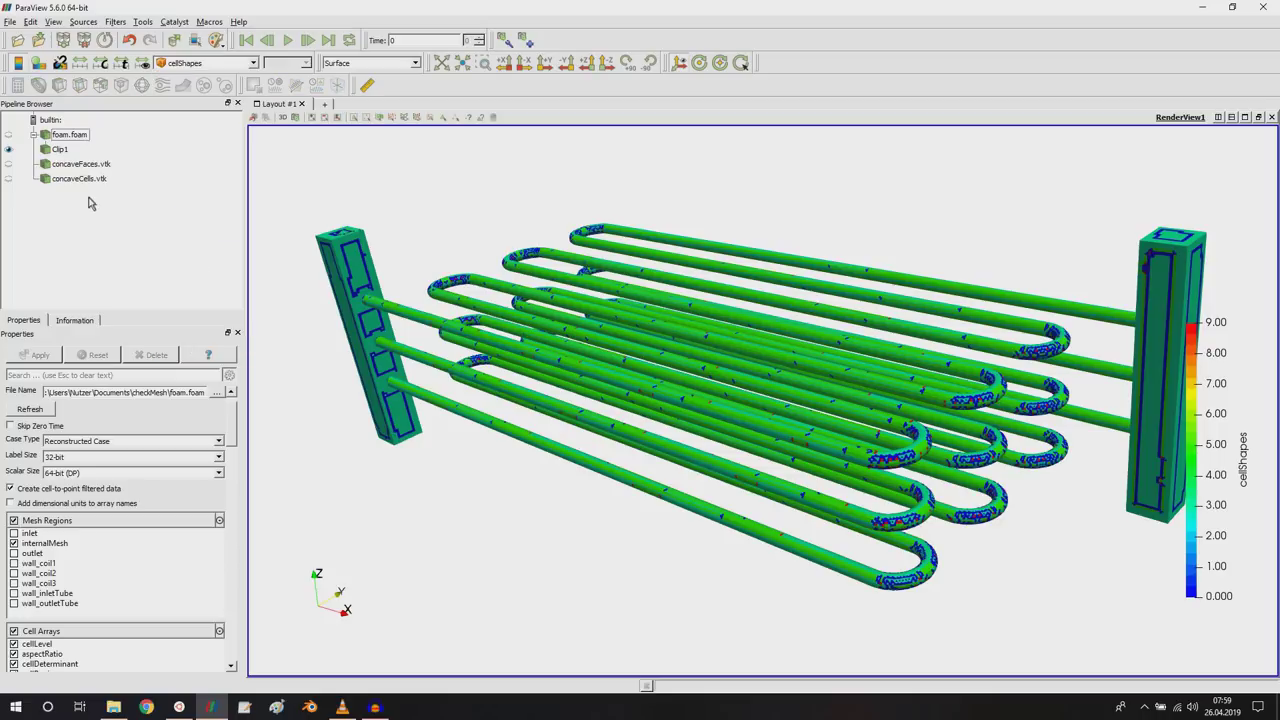
pyautogui.click(8, 178)
pyautogui.click(8, 149)
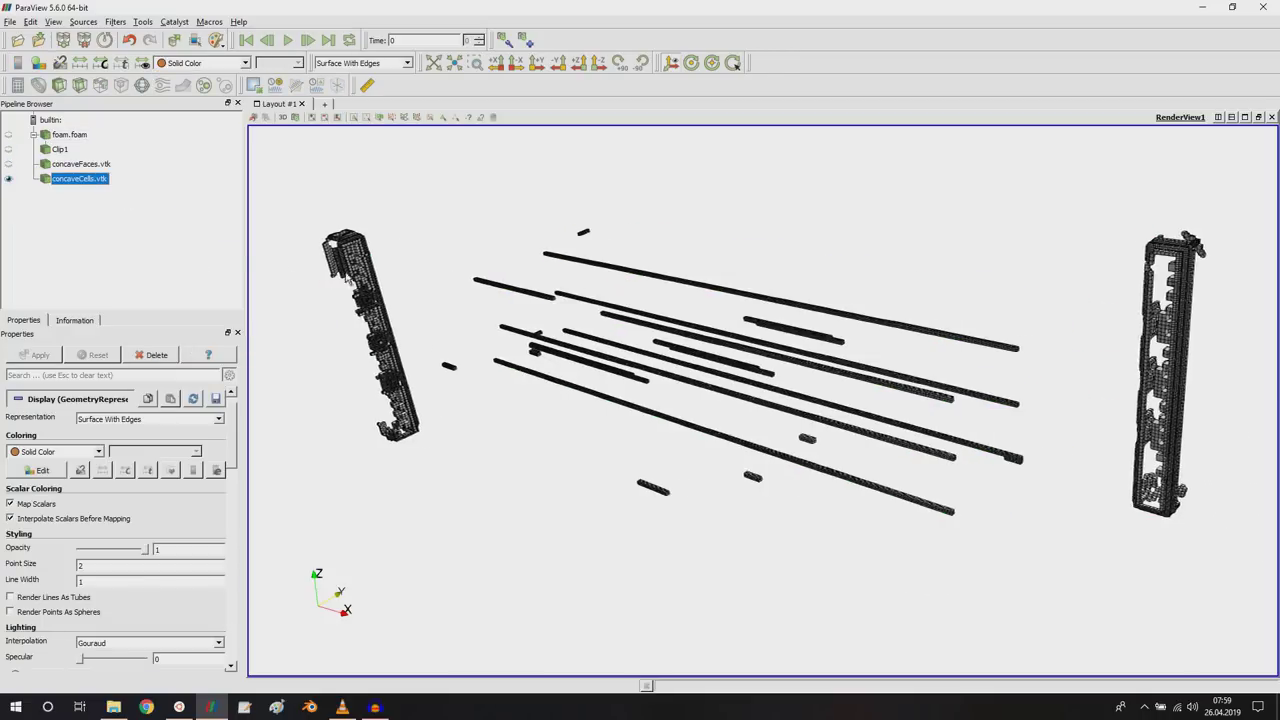
# Orbit around the concave cell set, then show the full foam.foam mesh again
pyautogui.scroll(5, 569, 347)
pyautogui.scroll(5, 569, 347)
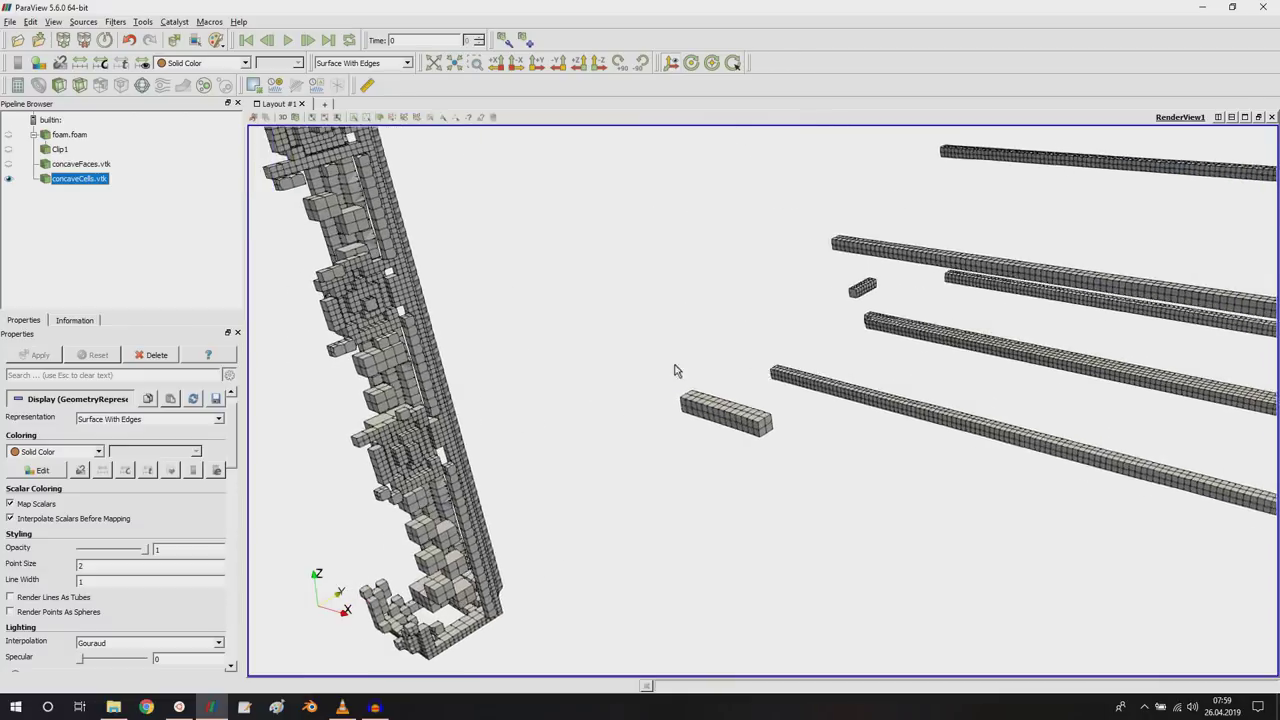
pyautogui.scroll(2, 549, 383)
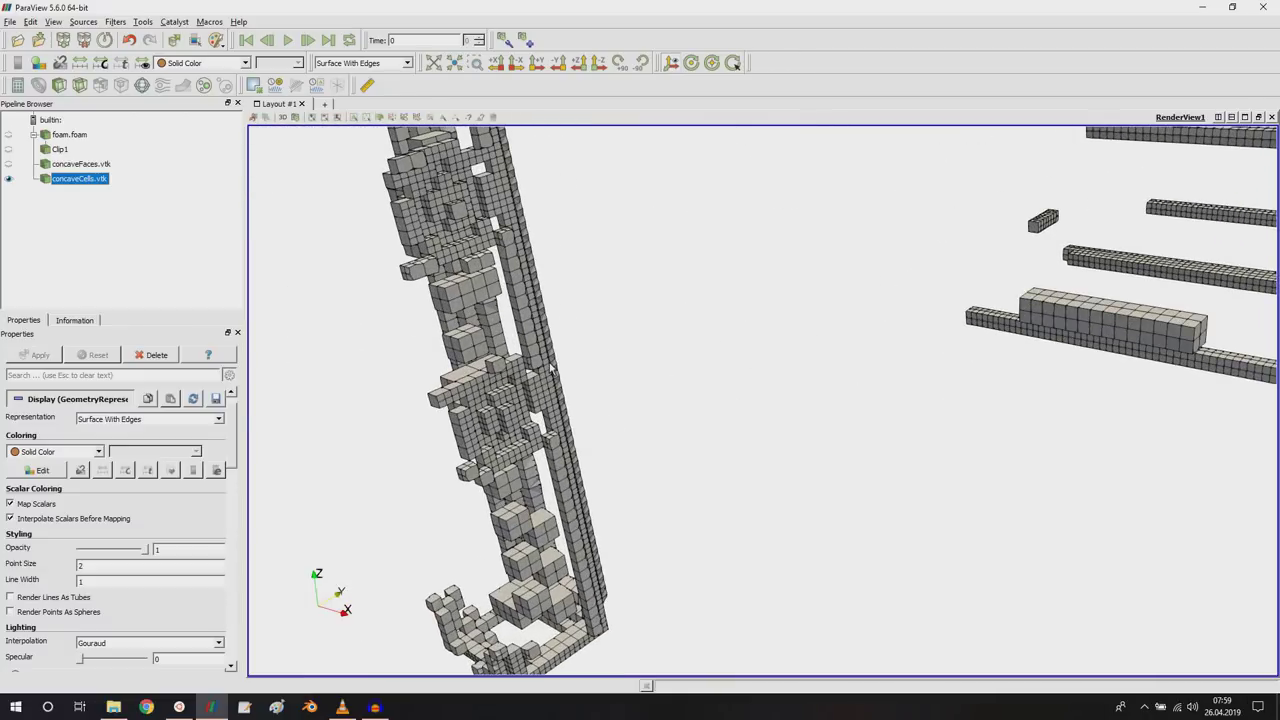
pyautogui.scroll(-5, 551, 369)
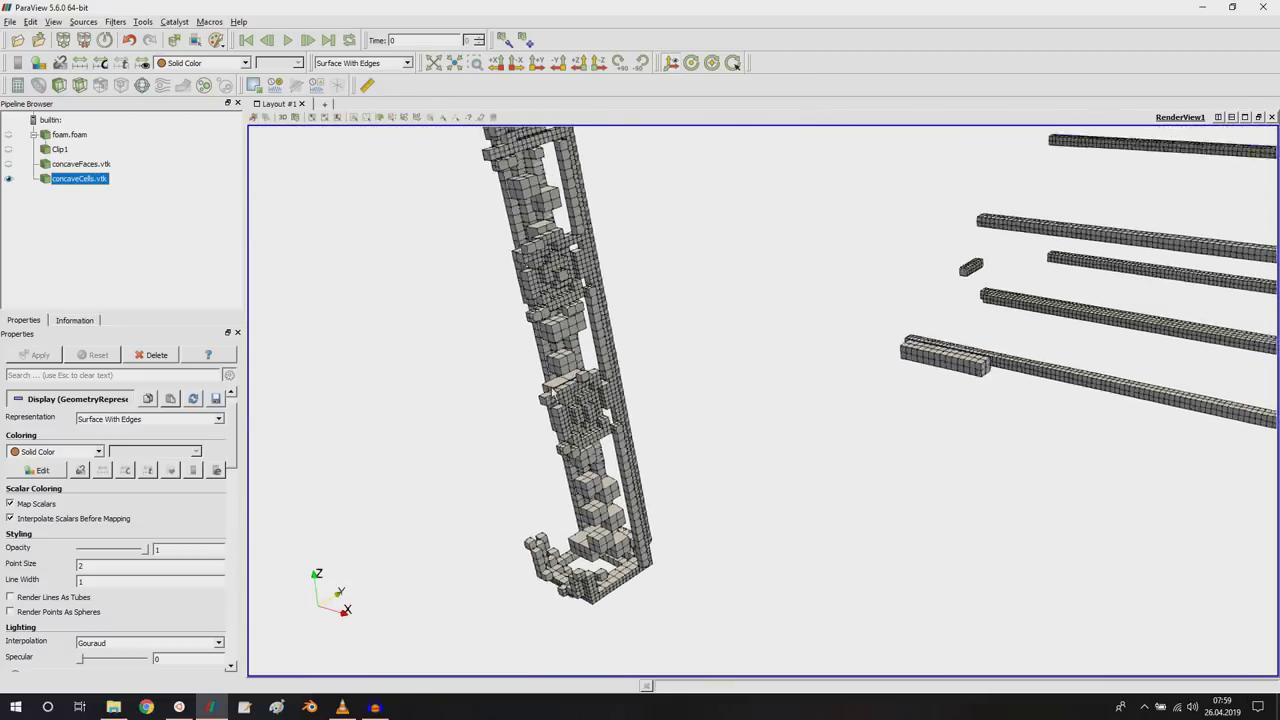
pyautogui.moveTo(566, 400); pyautogui.dragTo(603, 434)
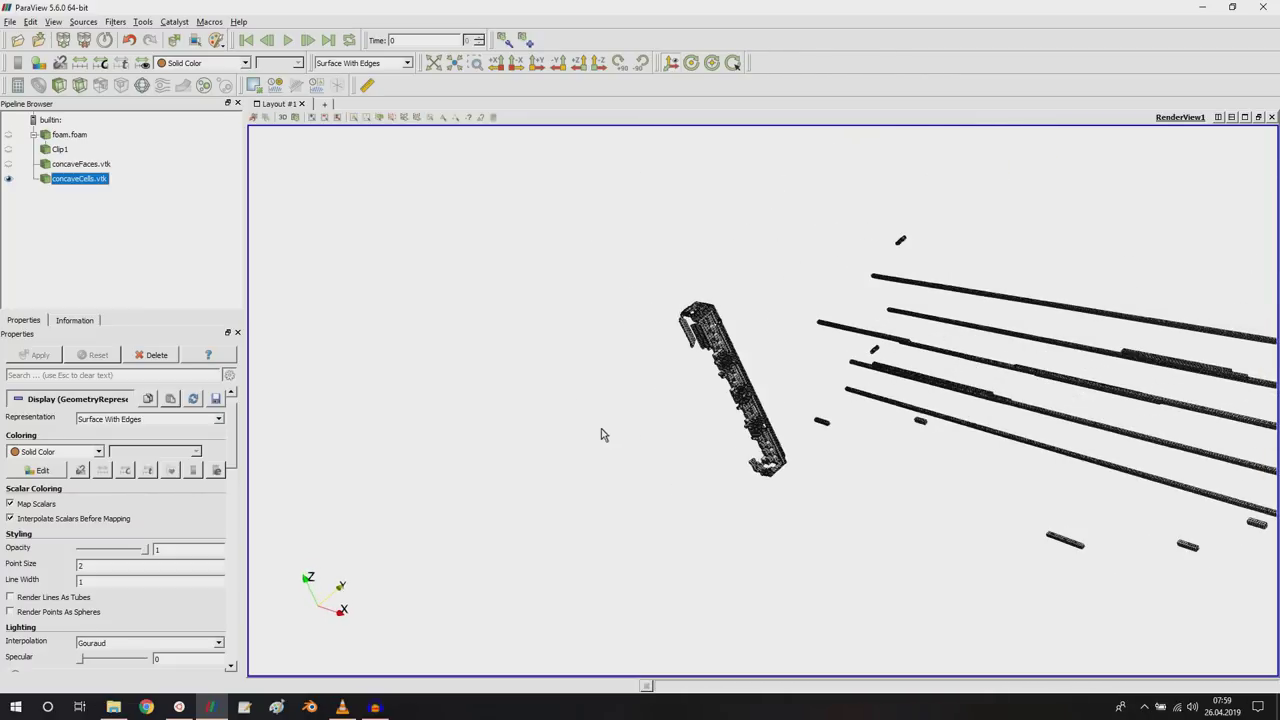
pyautogui.moveTo(899, 388); pyautogui.dragTo(698, 411)
pyautogui.moveTo(918, 410); pyautogui.dragTo(882, 466)
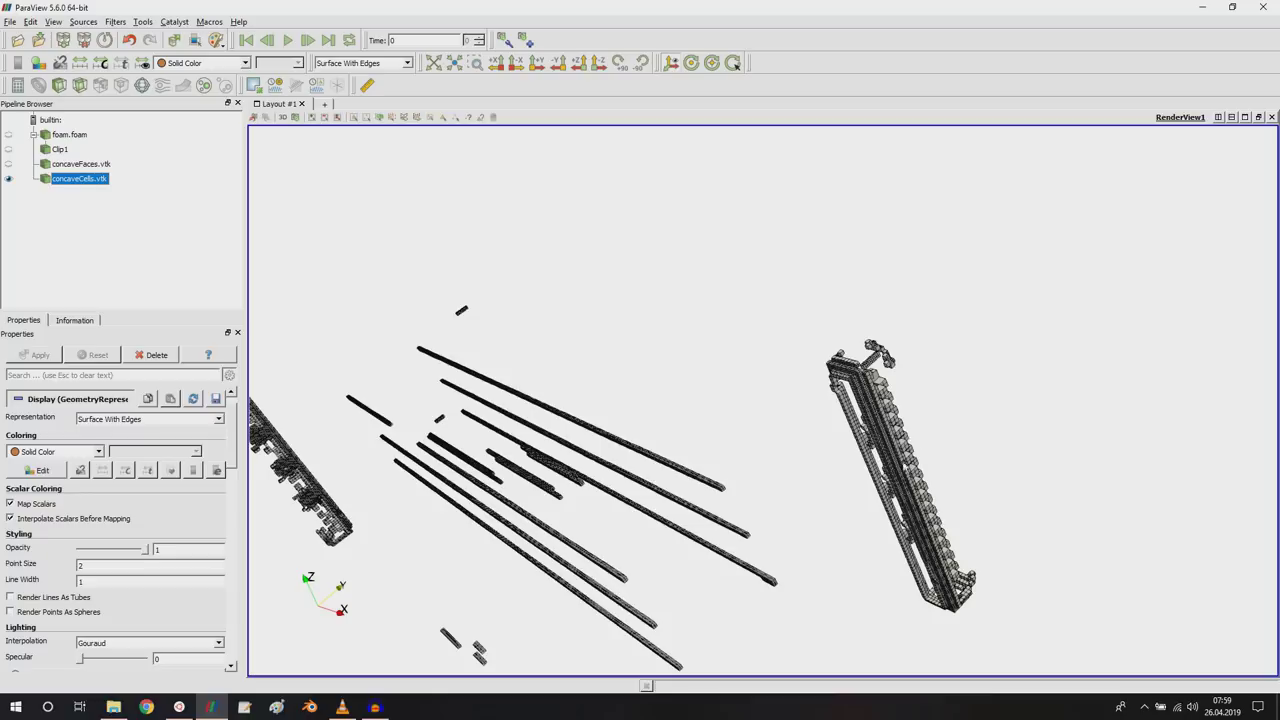
pyautogui.moveTo(872, 448); pyautogui.dragTo(754, 332)
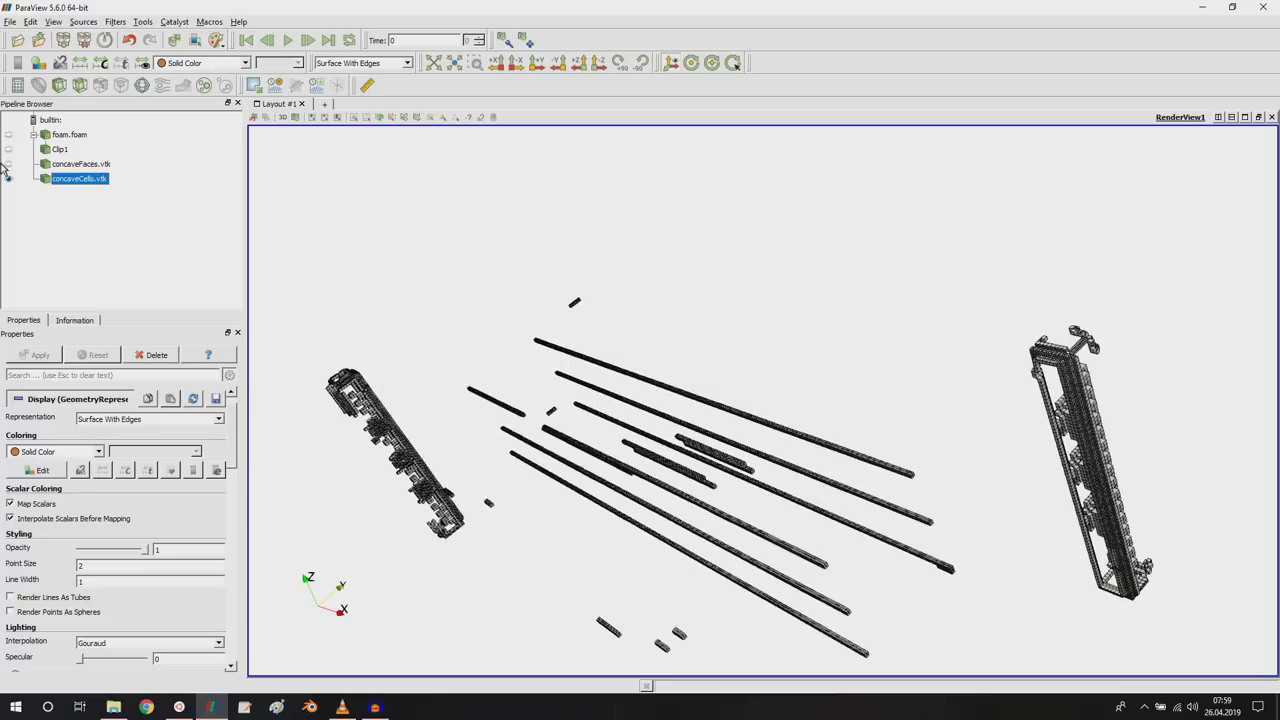
pyautogui.click(9, 134)
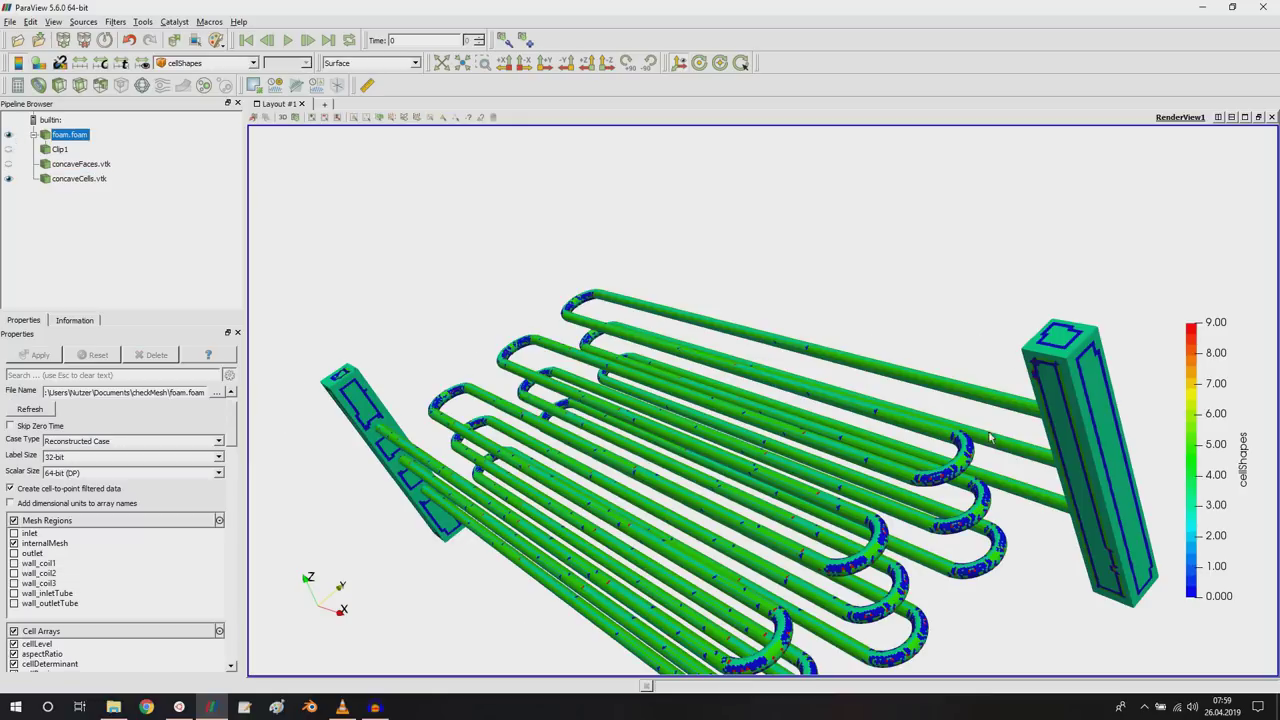
# Orbit and zoom in on the coil's U-bends to inspect their cellShapes colouring close up
pyautogui.moveTo(634, 447); pyautogui.dragTo(720, 410)
pyautogui.scroll(5, 759, 392)
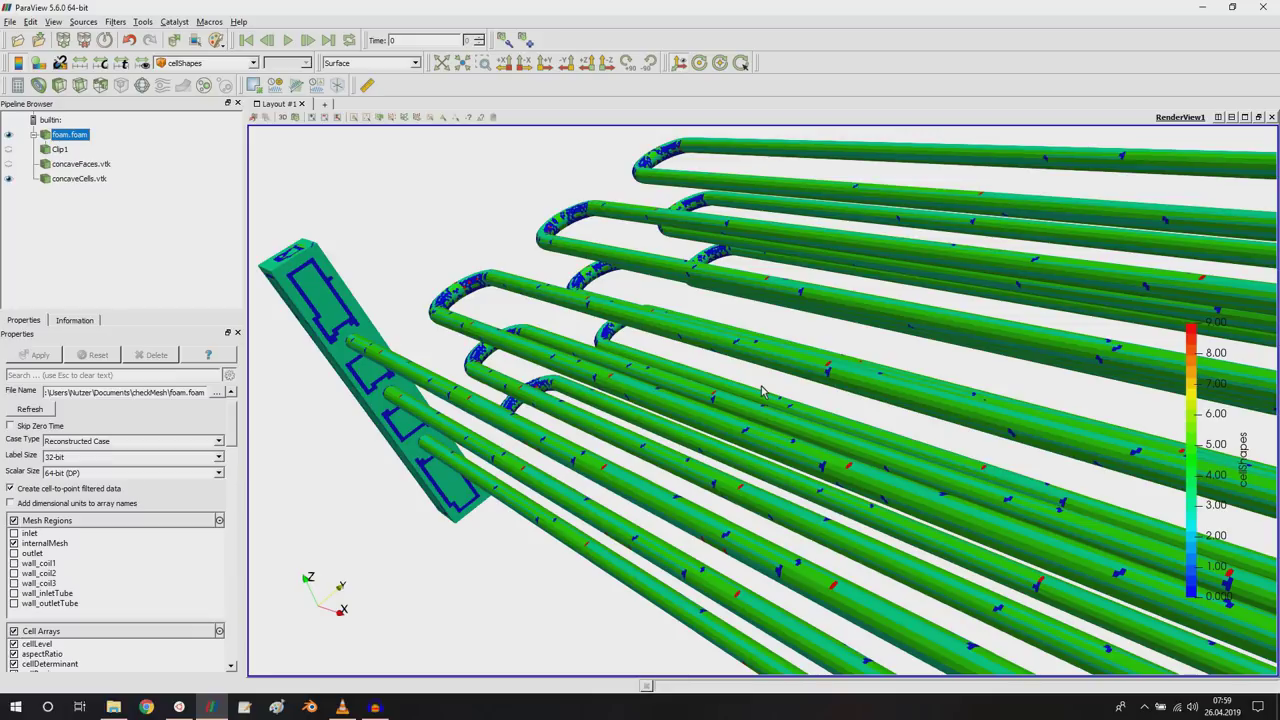
pyautogui.moveTo(641, 368)
pyautogui.mouseDown()
pyautogui.moveTo(620, 360)
pyautogui.moveTo(657, 364)
pyautogui.mouseUp()
pyautogui.scroll(3, 576, 343)
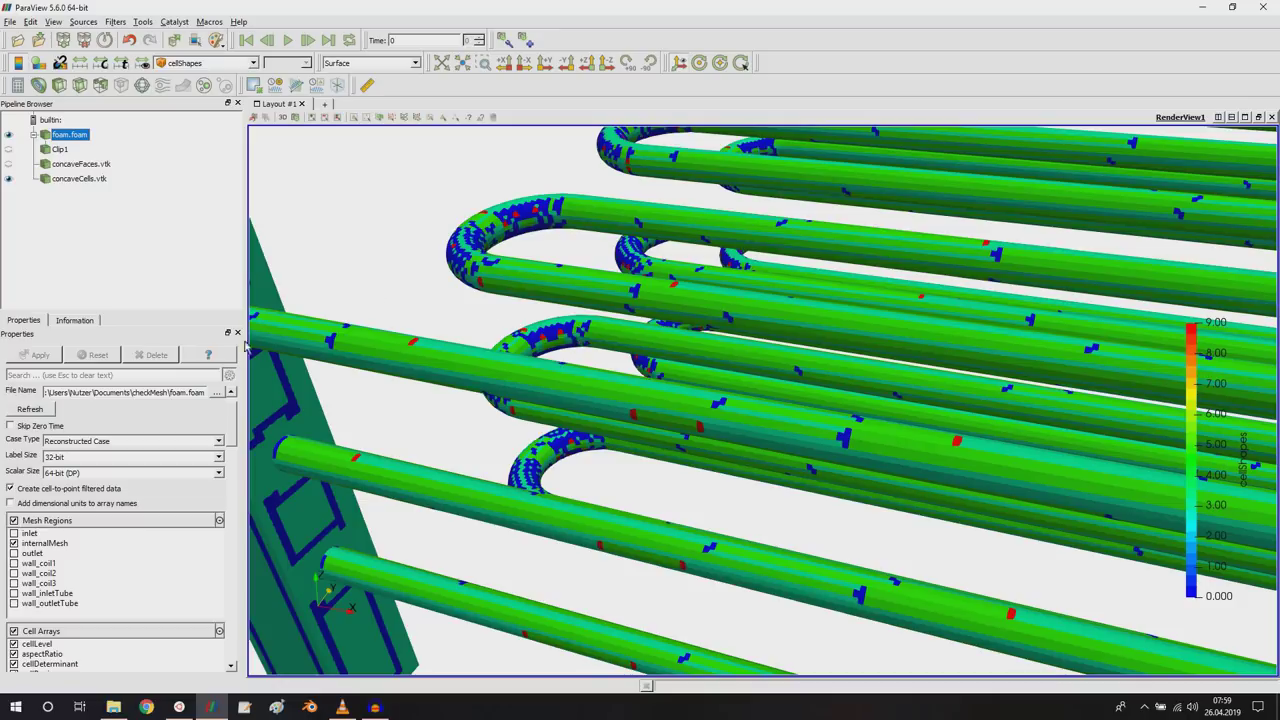
pyautogui.click(181, 708)
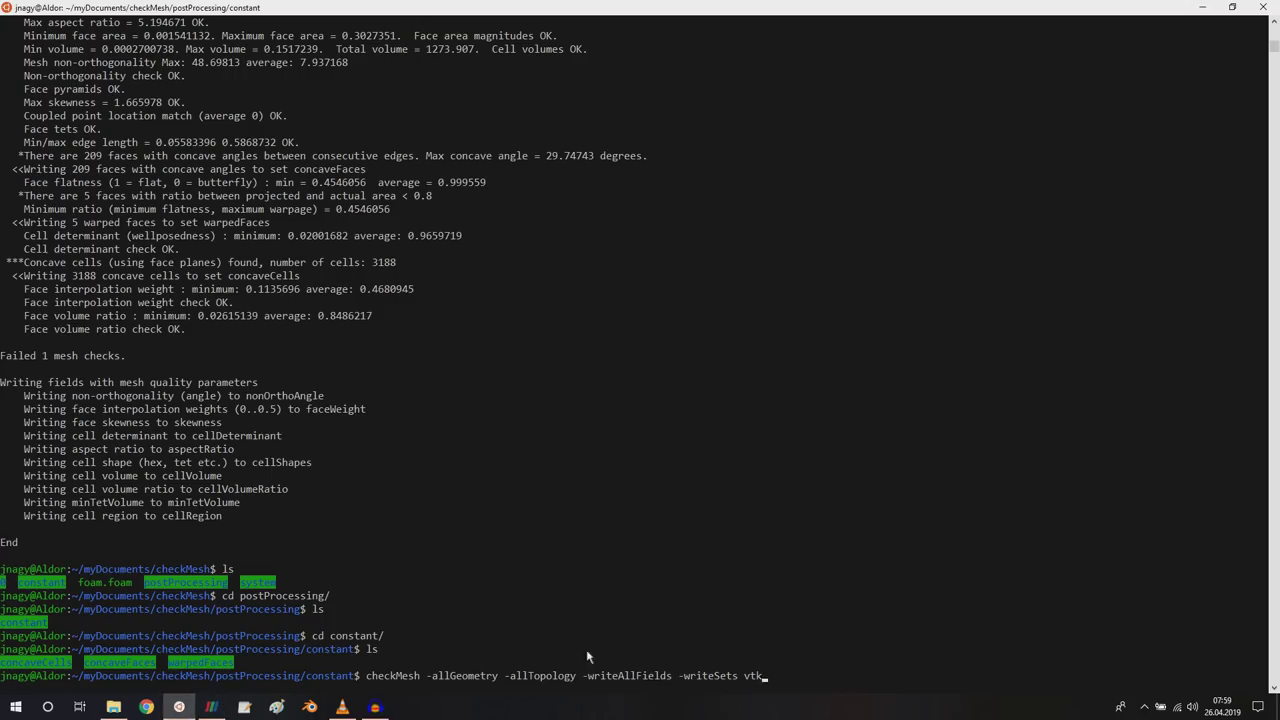